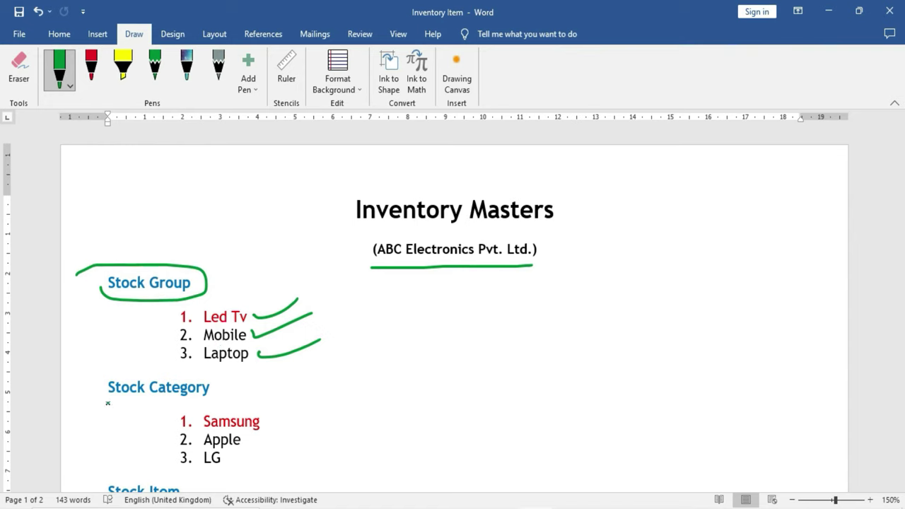
Step: Underline the Stock Category heading in green ink, tick Samsung, Apple and LG, and bracket the list
drag(103, 402, 203, 398)
drag(267, 418, 329, 400)
drag(249, 442, 331, 424)
drag(233, 459, 309, 451)
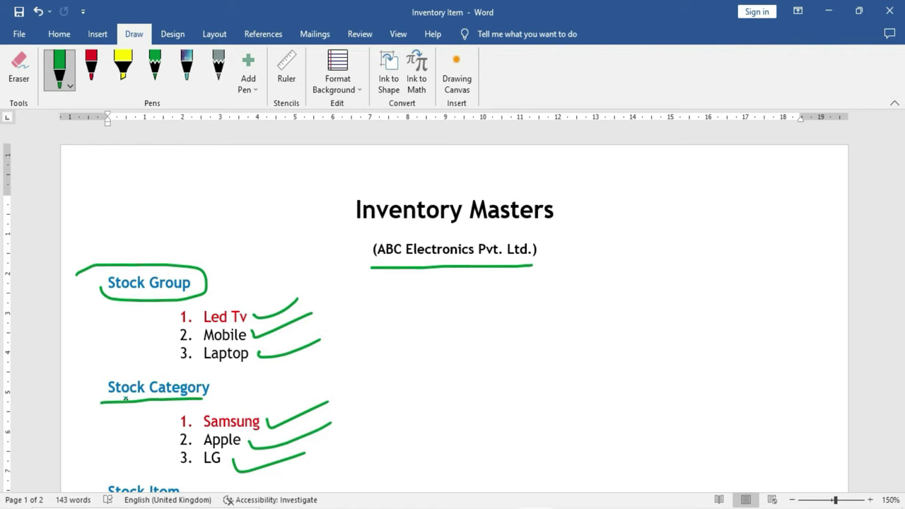
mouse_move(163, 422)
mouse_down()
mouse_move(157, 436)
mouse_move(175, 464)
mouse_up()
Step: Underline the Stock Item and Samsung TV headings in green ink, then line the TV model list and mark each of its four models
drag(898, 166, 896, 208)
drag(100, 207, 191, 200)
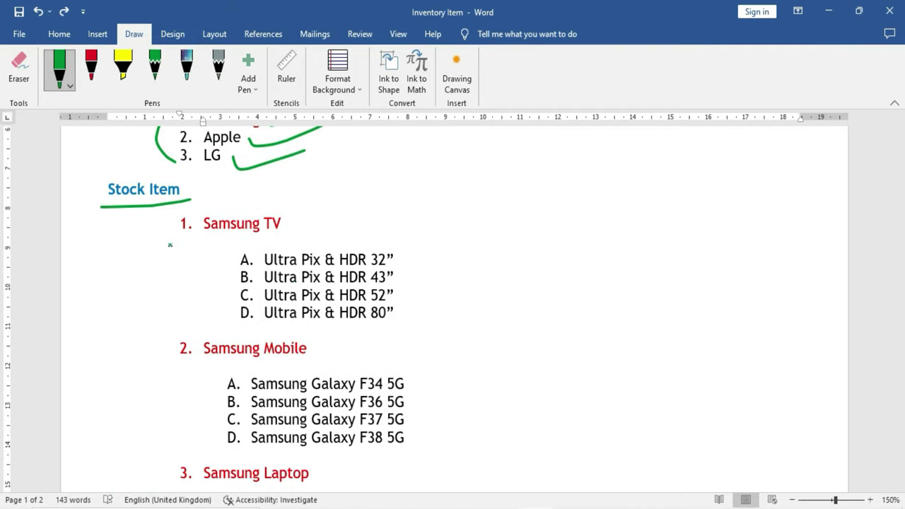
drag(171, 241, 290, 239)
drag(229, 254, 230, 319)
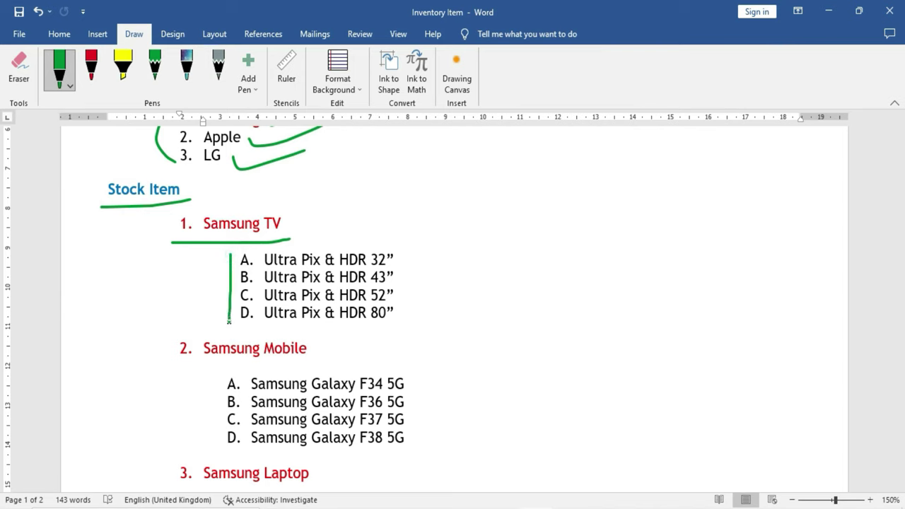
drag(400, 259, 447, 246)
drag(398, 278, 431, 277)
mouse_move(396, 301)
mouse_down()
mouse_move(431, 289)
mouse_move(402, 311)
mouse_move(435, 308)
mouse_up()
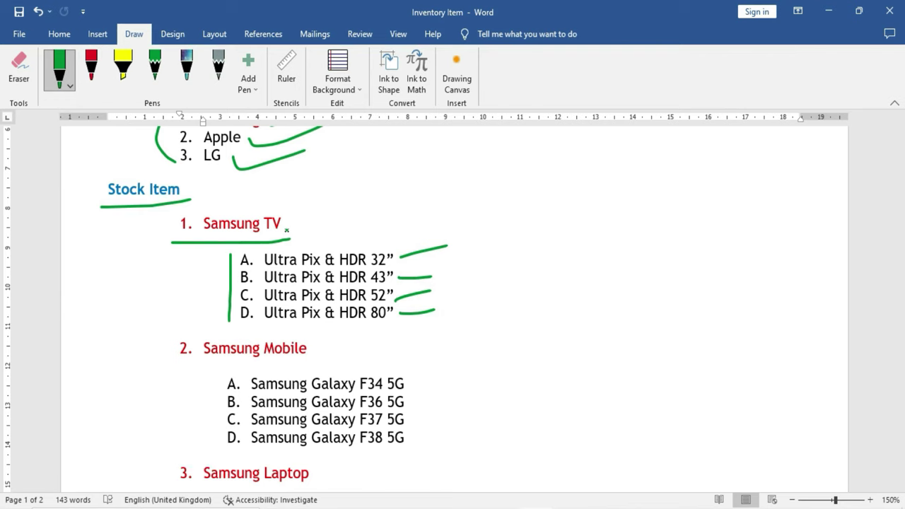
key(ctrl+z)
Step: Underline Samsung Mobile in green ink, draw a vertical line beside its list, and mark each of the four Galaxy models
drag(202, 361, 335, 360)
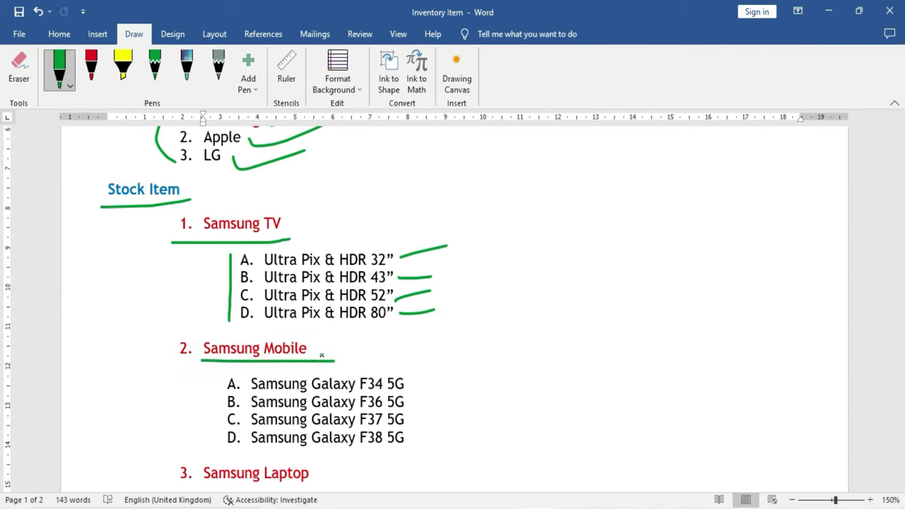
drag(416, 374, 414, 450)
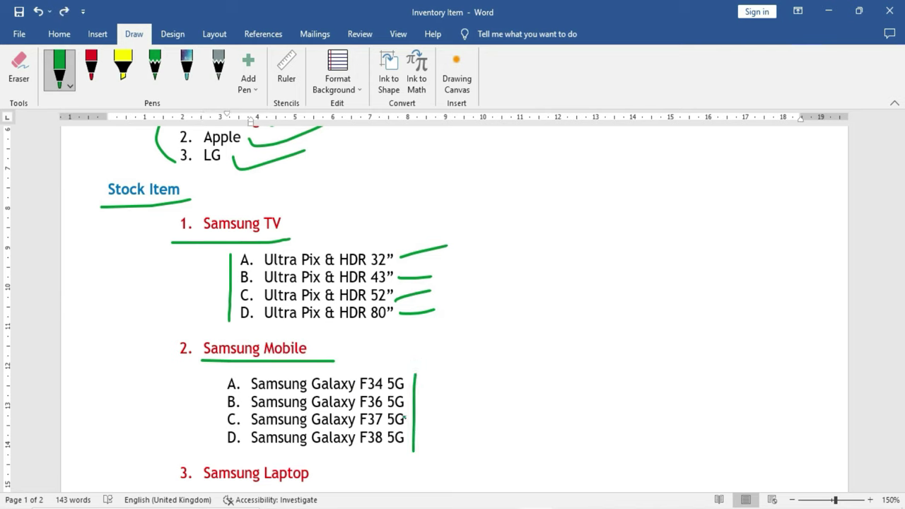
drag(425, 382, 493, 369)
drag(422, 407, 486, 395)
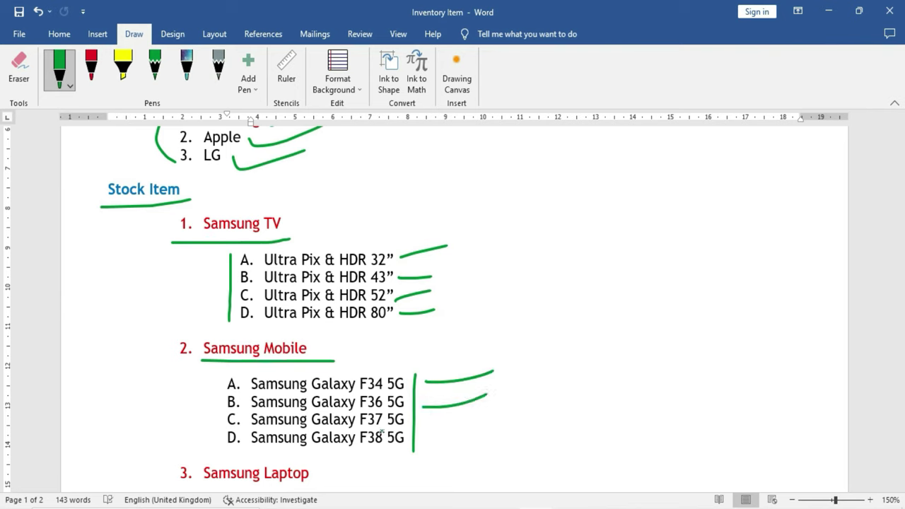
mouse_move(422, 427)
mouse_down()
mouse_move(463, 423)
mouse_move(455, 438)
mouse_up()
Step: Underline and tick Samsung Laptop in green ink, and bracket its list of four Galaxy Book models
drag(899, 207, 899, 237)
drag(172, 272, 260, 272)
drag(325, 253, 420, 256)
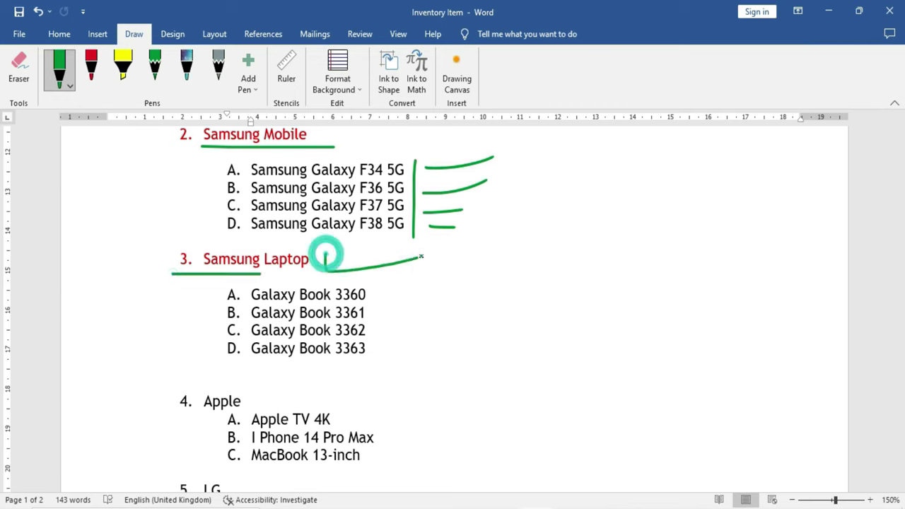
mouse_move(215, 290)
mouse_down()
mouse_move(210, 347)
mouse_move(429, 376)
mouse_up()
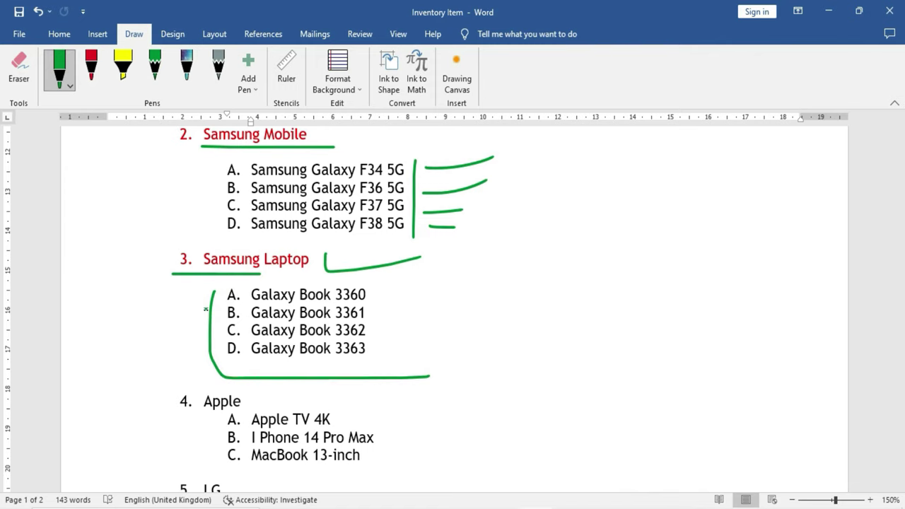
Step: Circle the Unit heading in green ink, tick Pcs., Nos. and Kgs., and bracket the unit list
scroll(118, 318, down, 8)
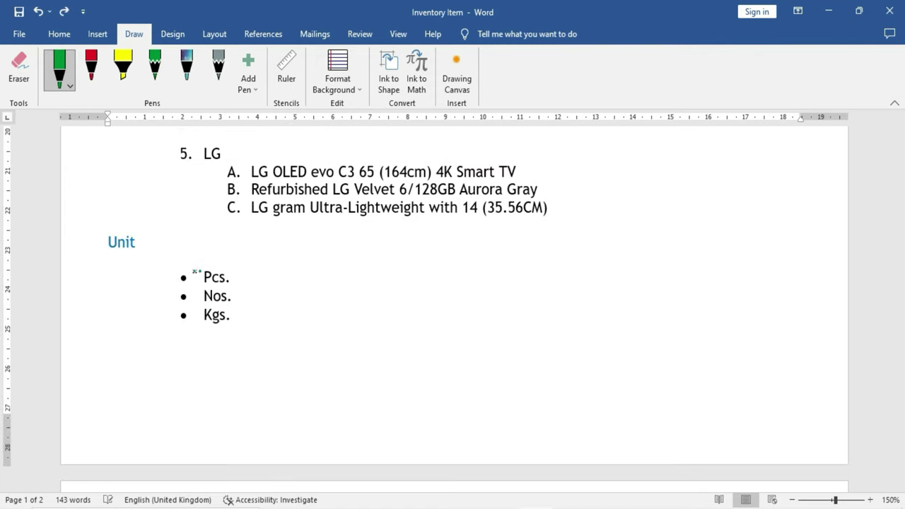
mouse_move(91, 259)
mouse_down()
mouse_move(135, 265)
mouse_move(111, 221)
mouse_move(100, 249)
mouse_up()
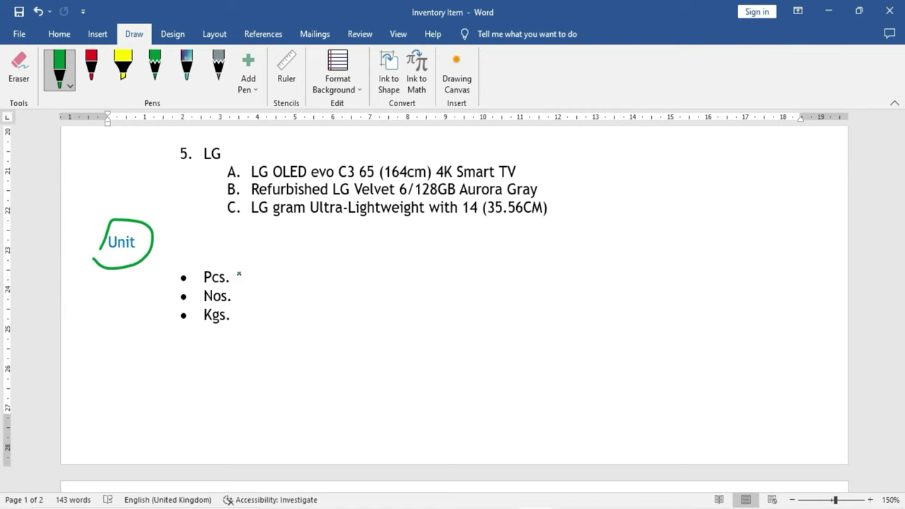
drag(239, 275, 285, 264)
drag(238, 294, 284, 284)
drag(239, 317, 300, 306)
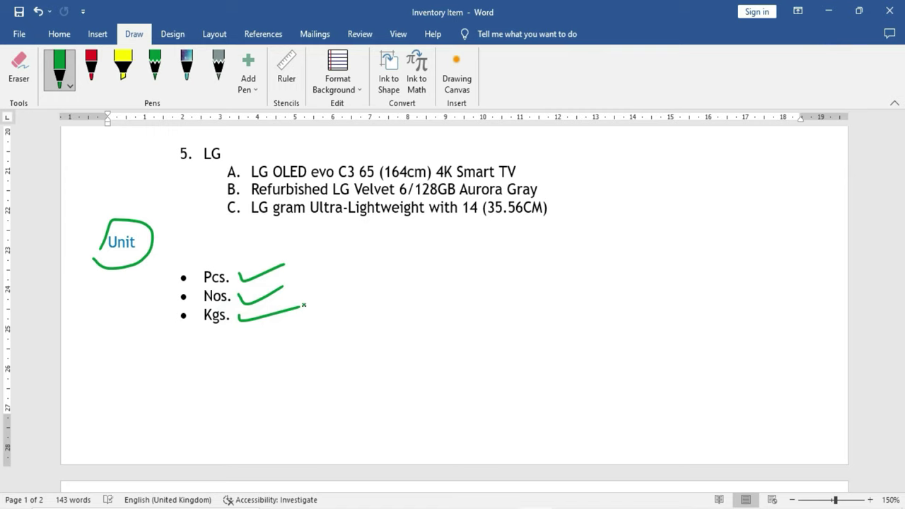
mouse_move(197, 256)
mouse_down()
mouse_move(183, 259)
mouse_move(296, 376)
mouse_up()
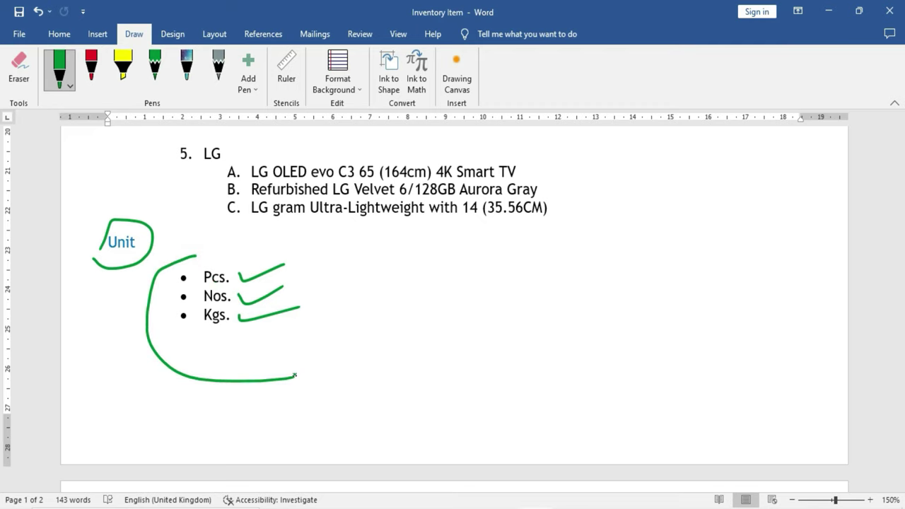
Step: Underline the Godown/Location heading in green ink and tick Sant Nagar and Burari
drag(901, 281, 902, 331)
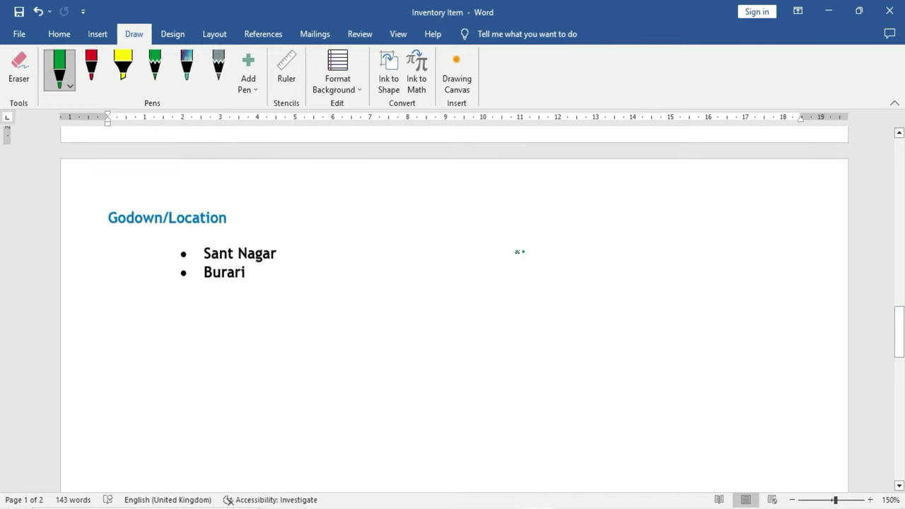
drag(107, 236, 294, 225)
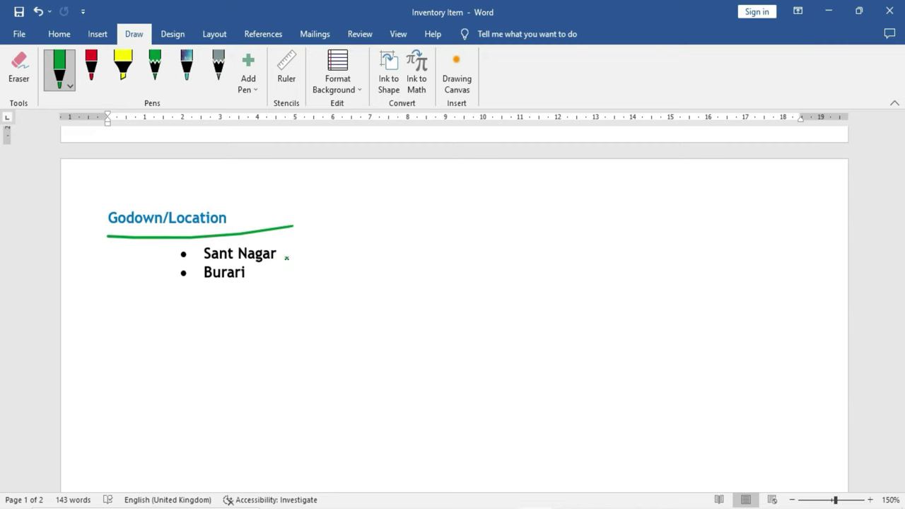
drag(290, 256, 349, 244)
drag(259, 273, 364, 270)
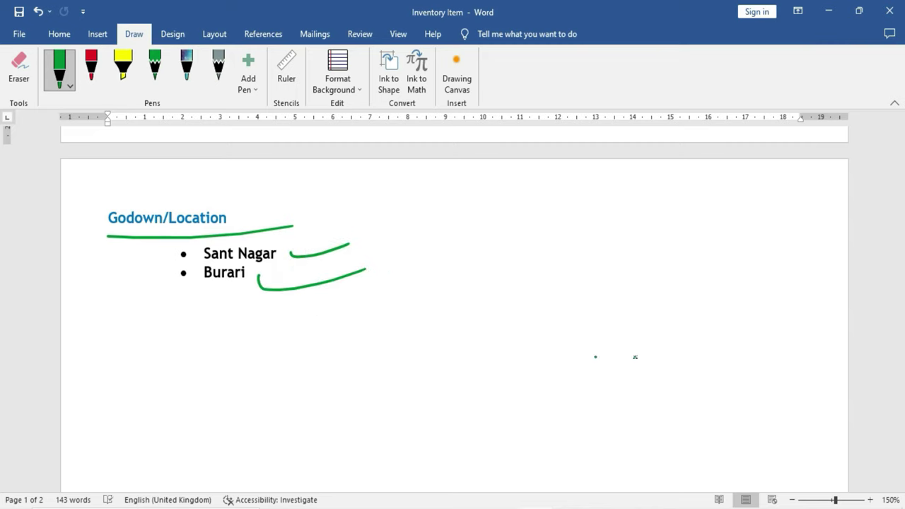
drag(899, 318, 899, 145)
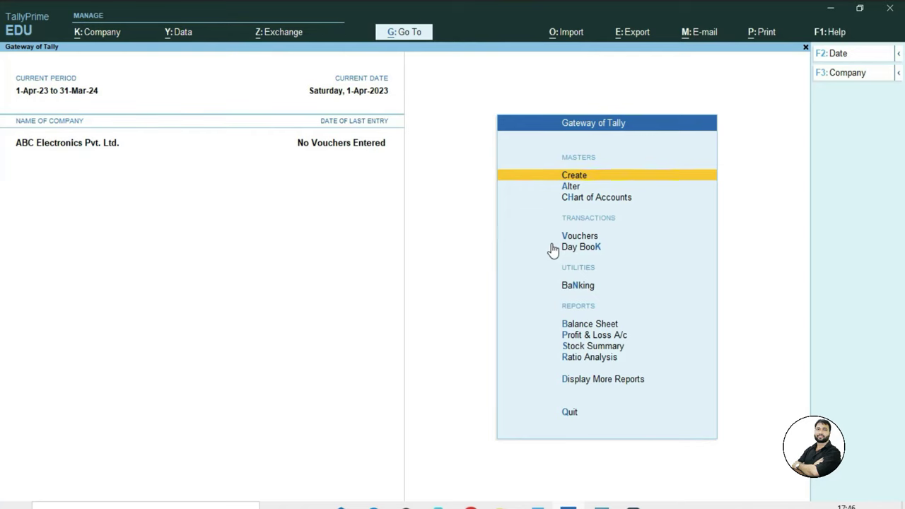
Step: Open the creation form for a new stock group from the inventory masters of ABC Electronics Pvt. Ltd
click(584, 177)
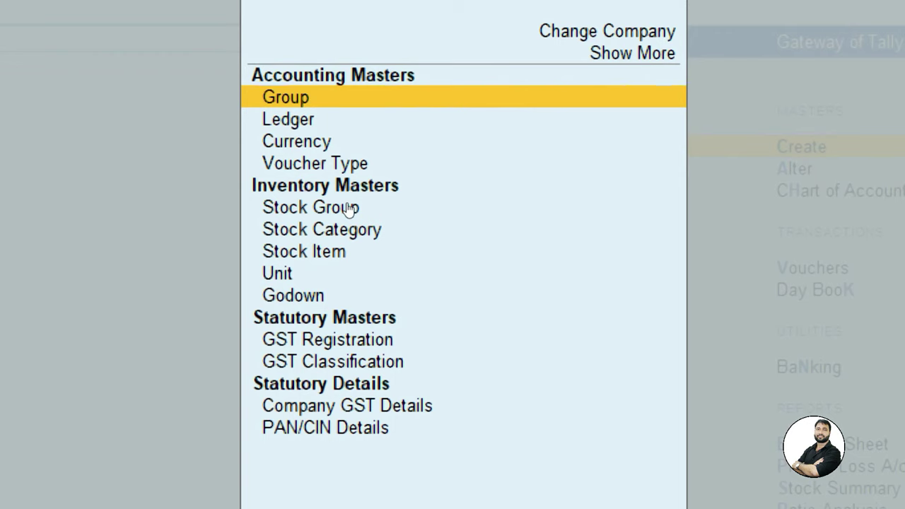
click(357, 199)
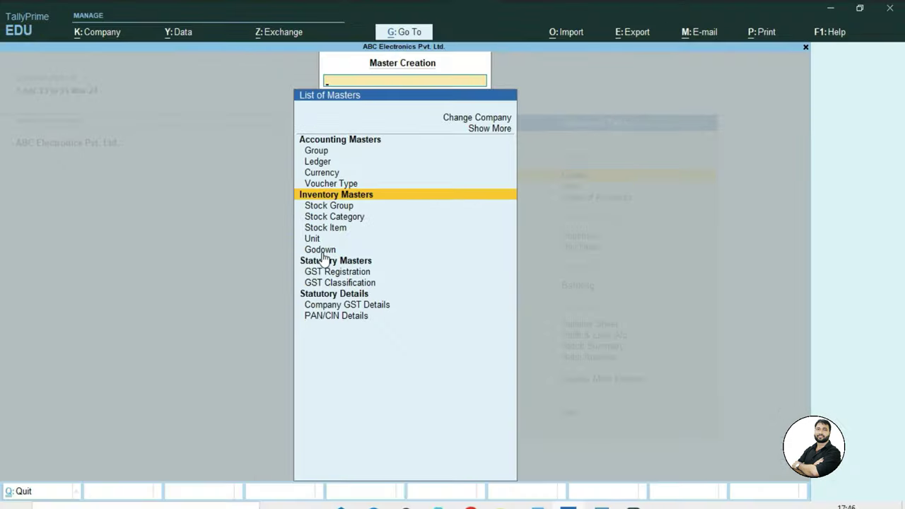
key(Down)
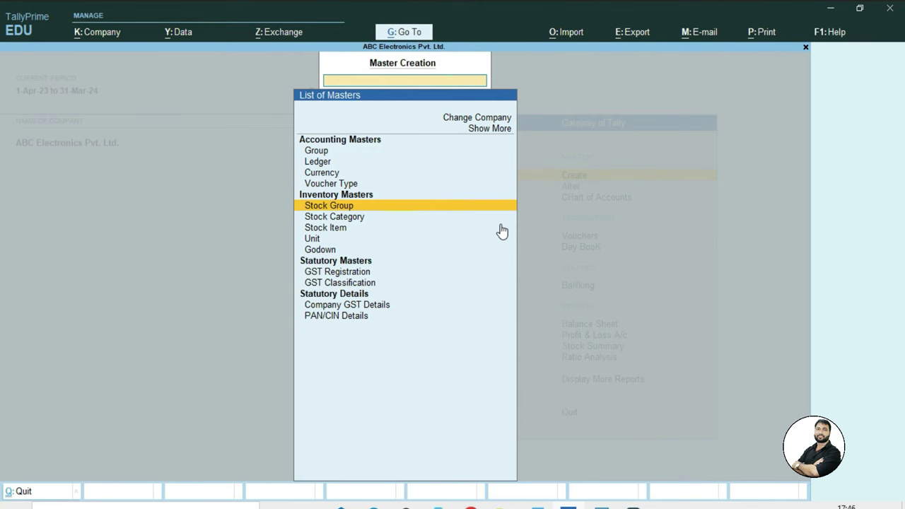
key(Return)
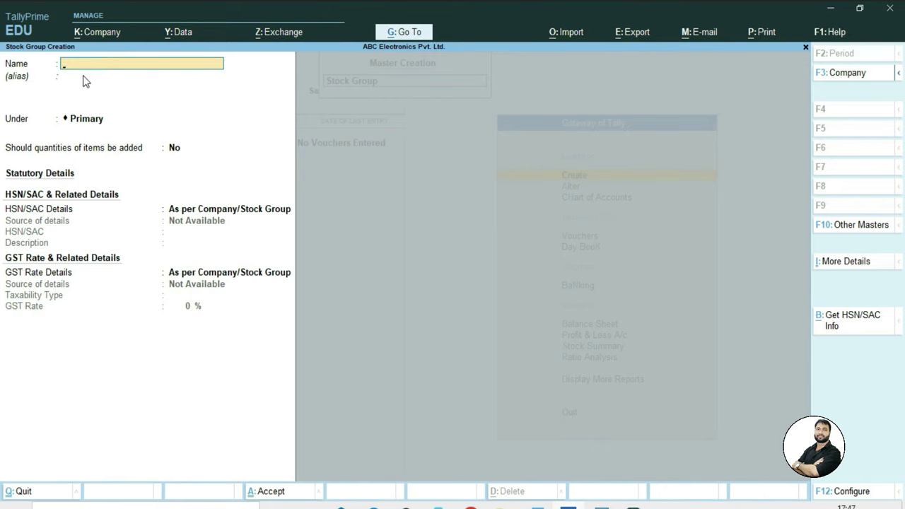
Step: Switch to Word and check the names listed under Stock Group
key(alt+Tab)
scroll(201, 283, down, 1)
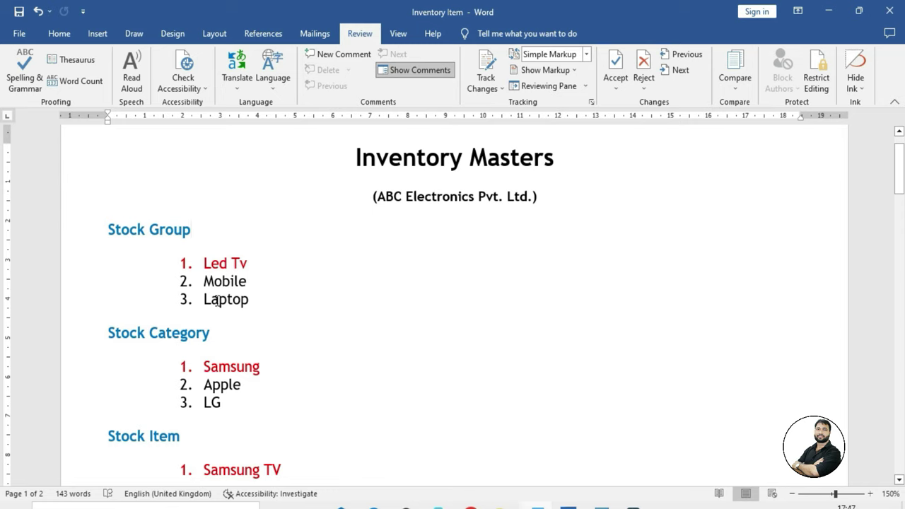
drag(202, 263, 255, 264)
click(276, 305)
Step: Switch to TallyPrime and create the stock group Laptop under Primary, with item quantities added and HSN/SAC and GST details as per Company/Stock Group
key(alt+Tab)
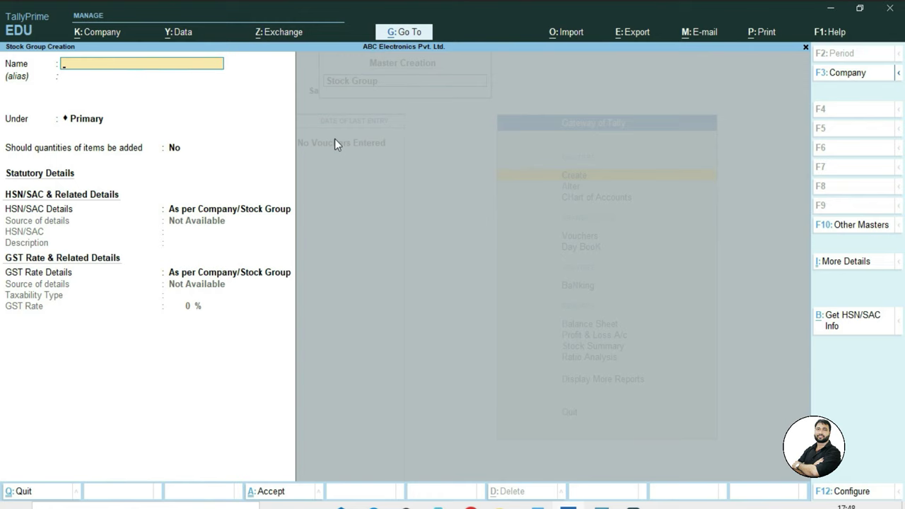
text(Laptop)
key(Return)
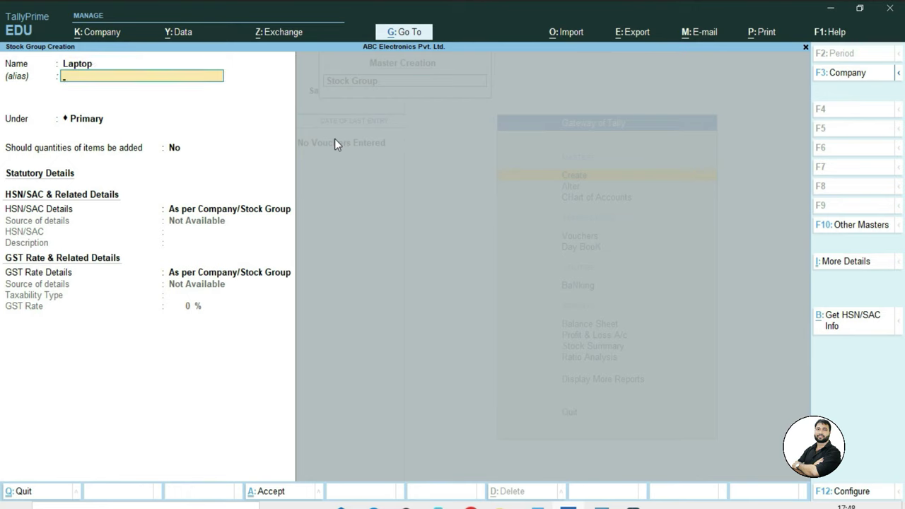
key(Return)
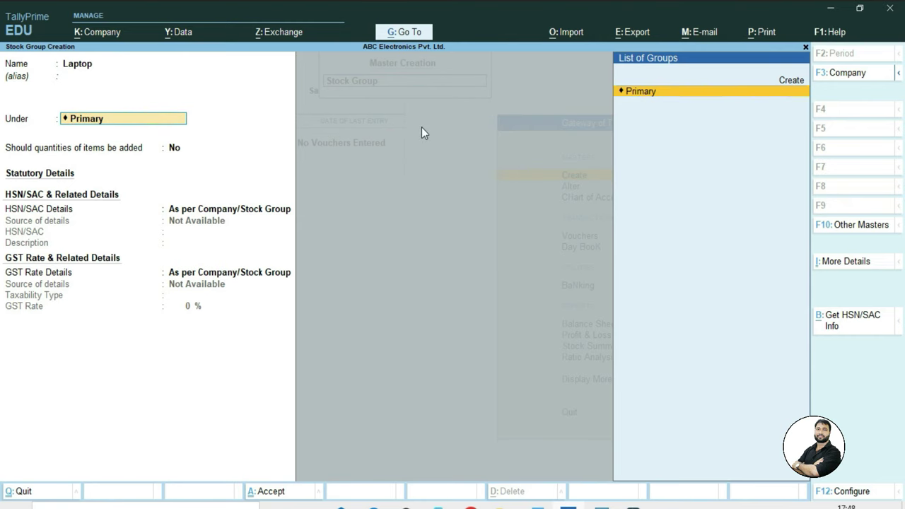
key(Return)
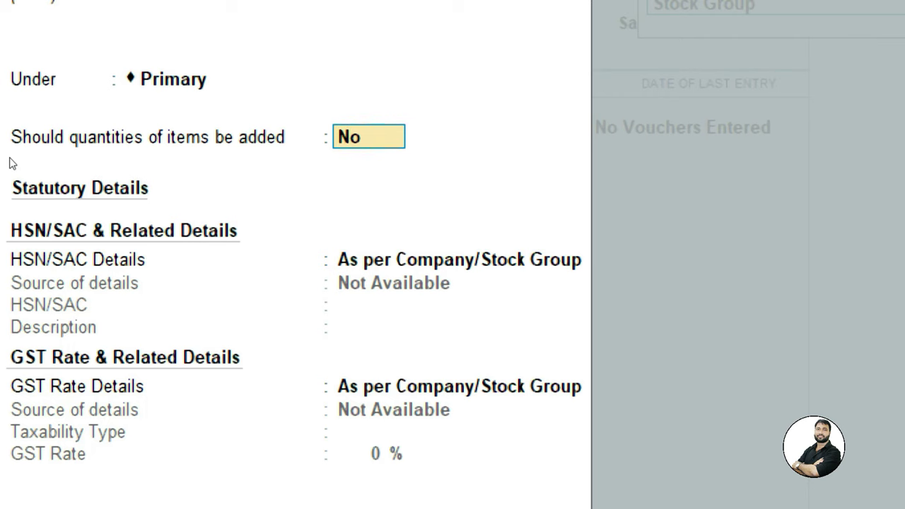
text(y)
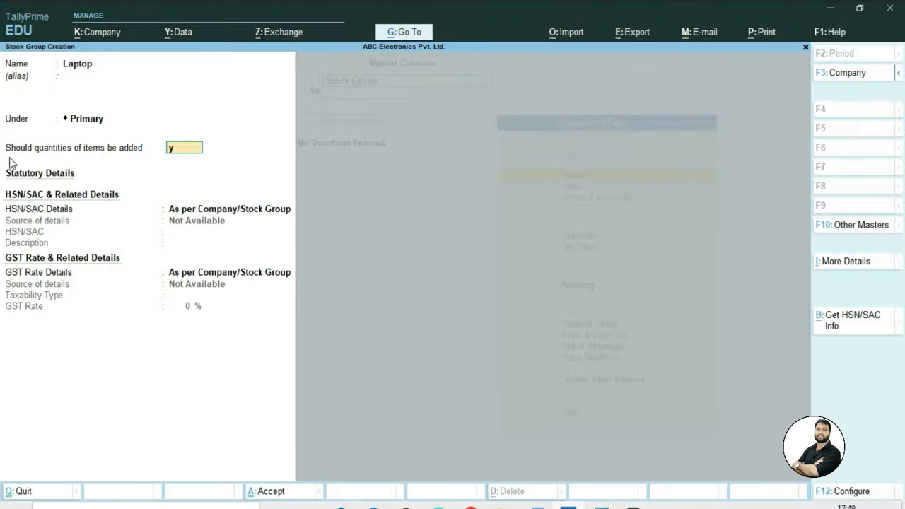
key(Return)
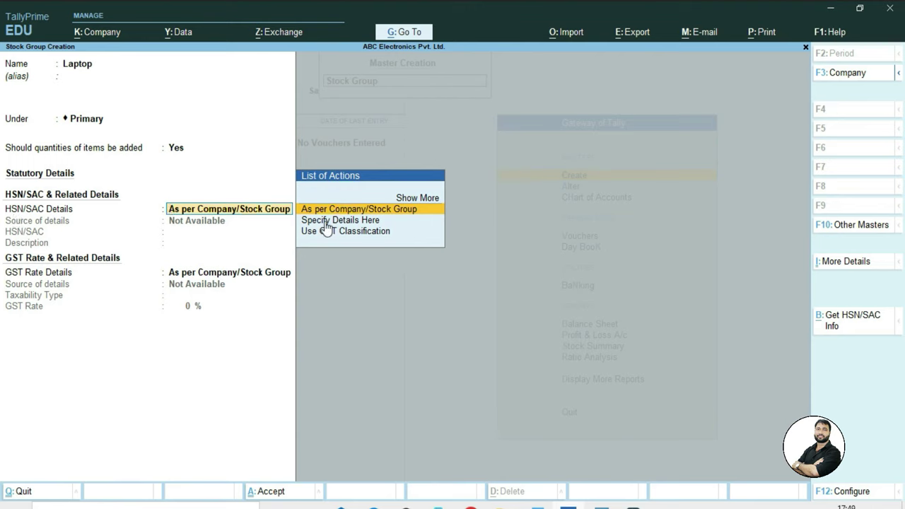
key(Return)
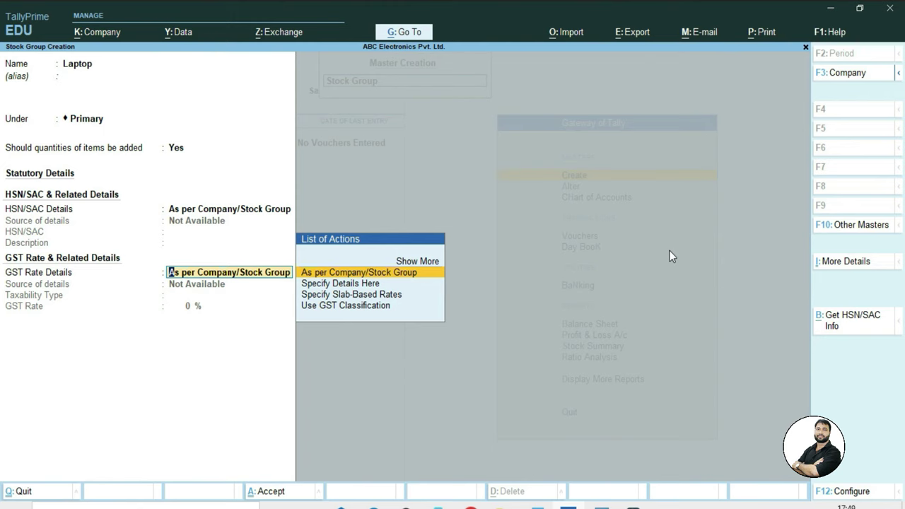
key(Return)
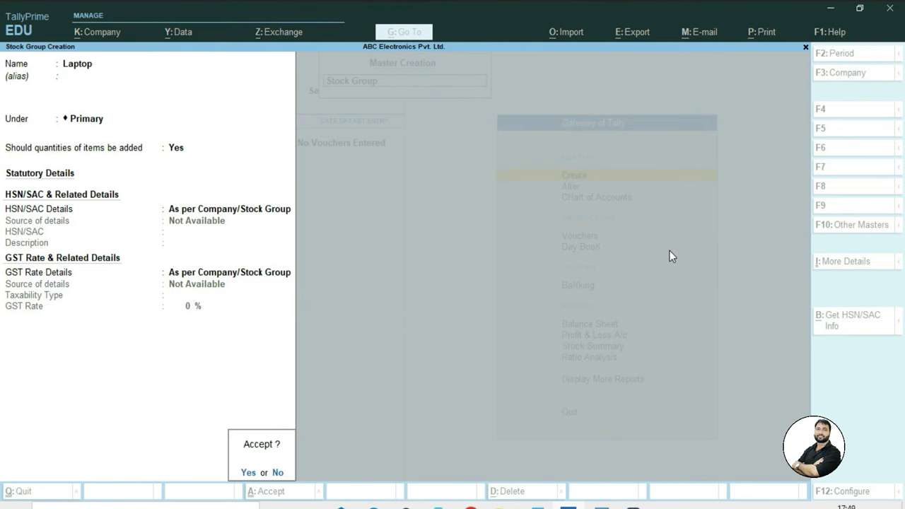
key(y)
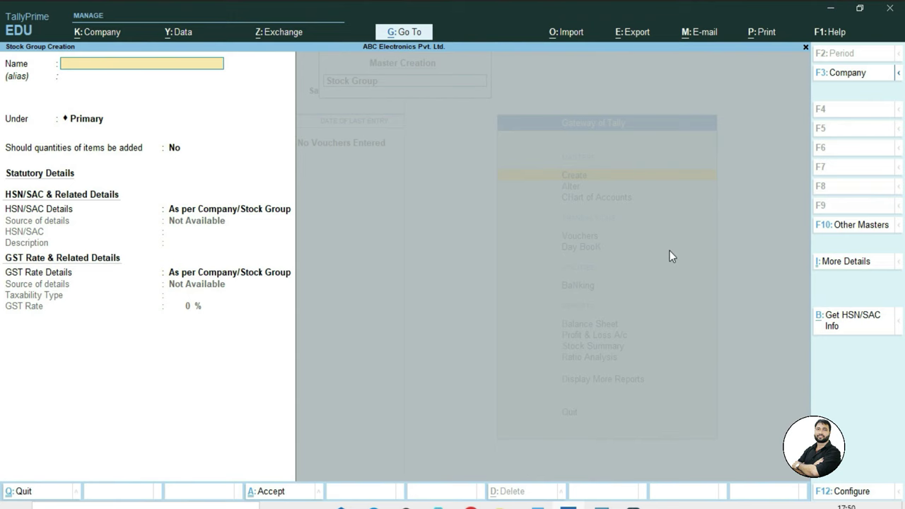
Step: Leave the stock group form and open the creation form for a new stock category
key(Escape)
key(y)
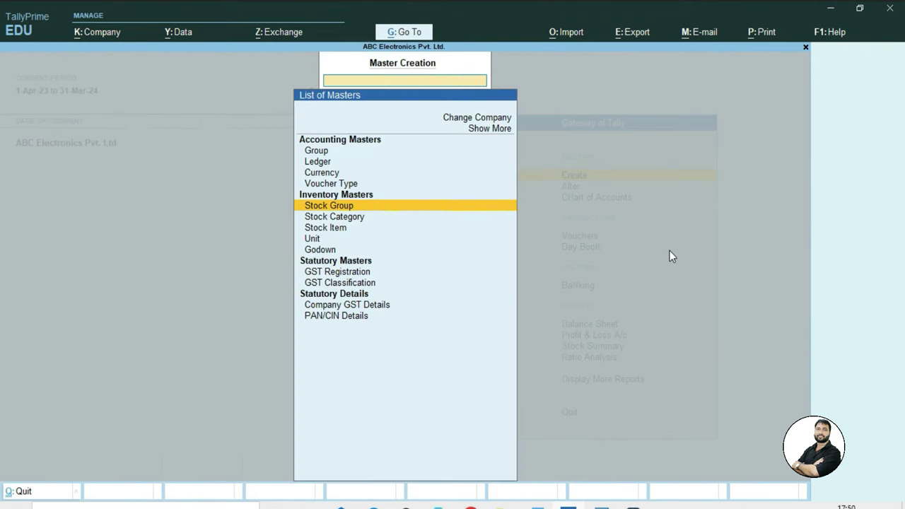
key(Down)
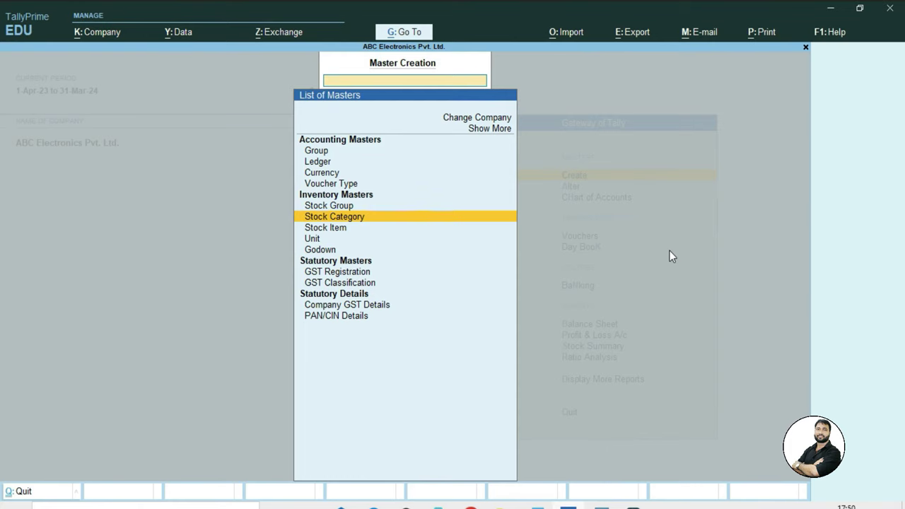
key(Return)
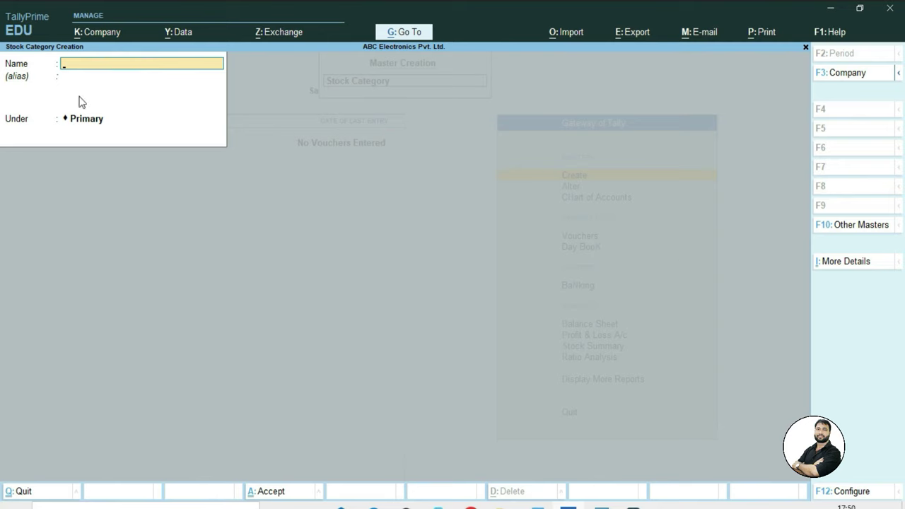
Step: Check the stock category names in Word, switch back to TallyPrime and create the stock category Apple under Primary
key(alt+Tab)
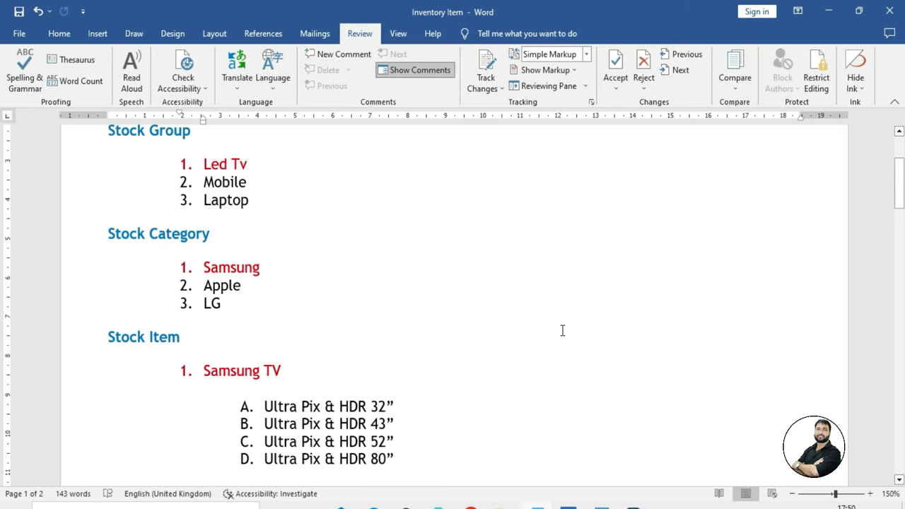
key(alt+Tab)
text(Apple)
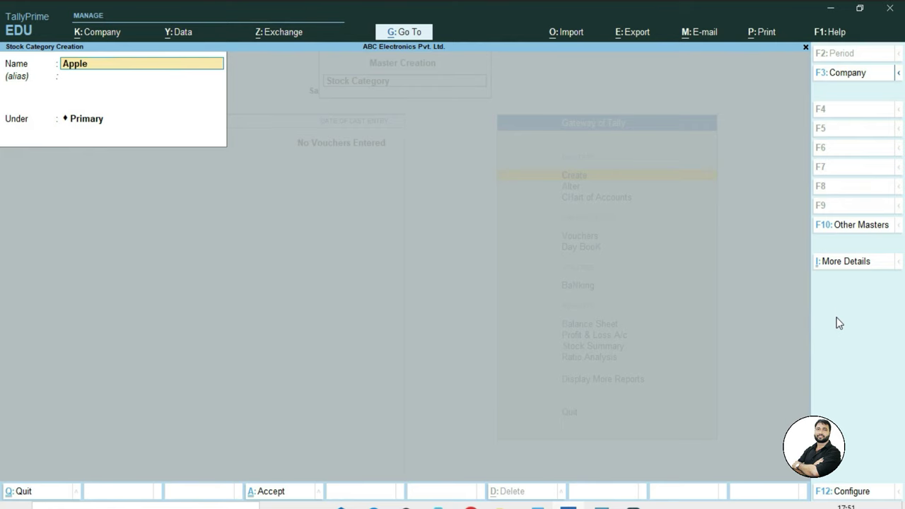
key(Return)
key(Return)
key(Return)
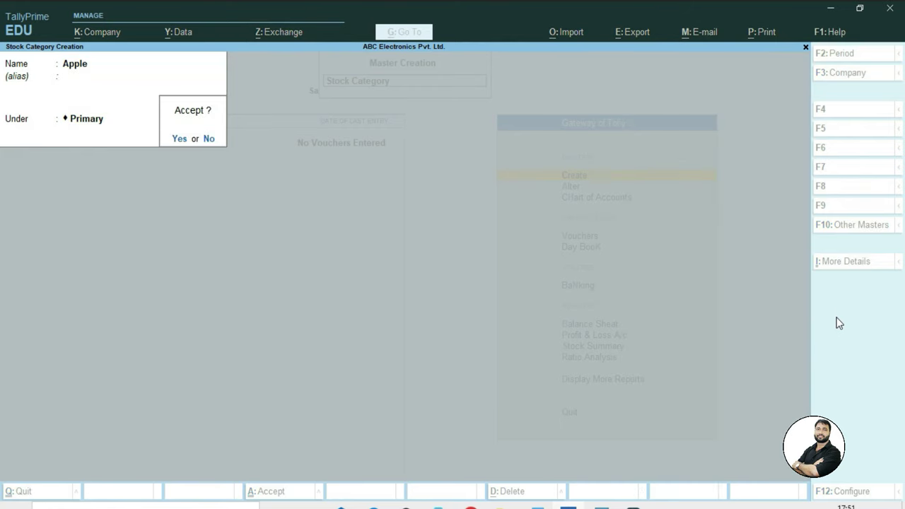
key(Return)
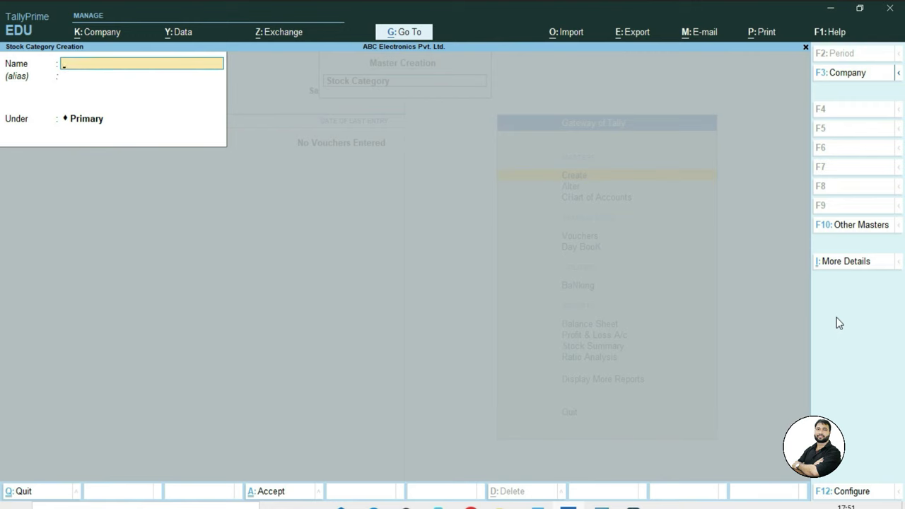
Step: Leave the stock category form and open the creation form for a new unit
key(Escape)
key(Return)
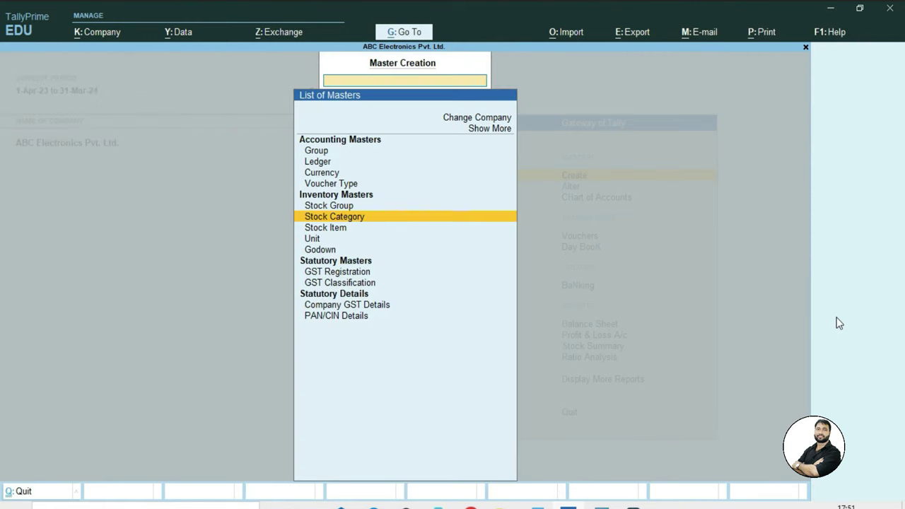
key(Down)
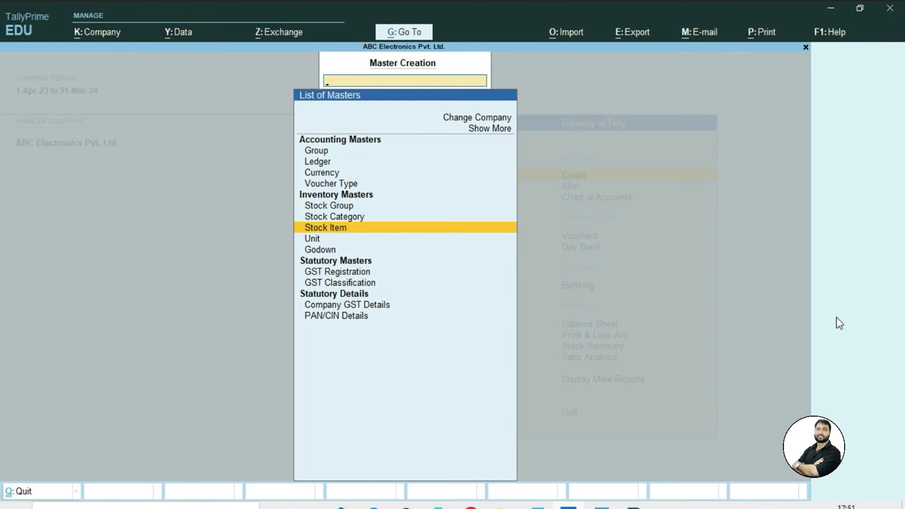
key(Down)
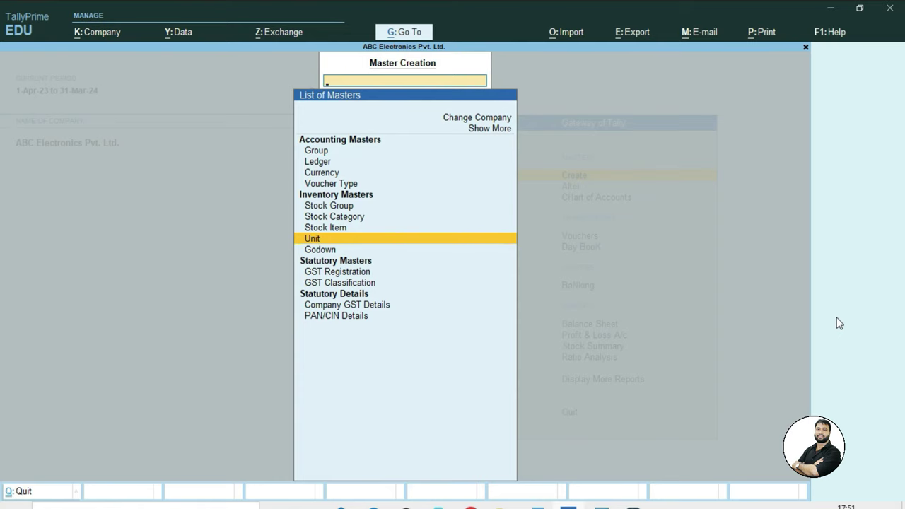
key(Return)
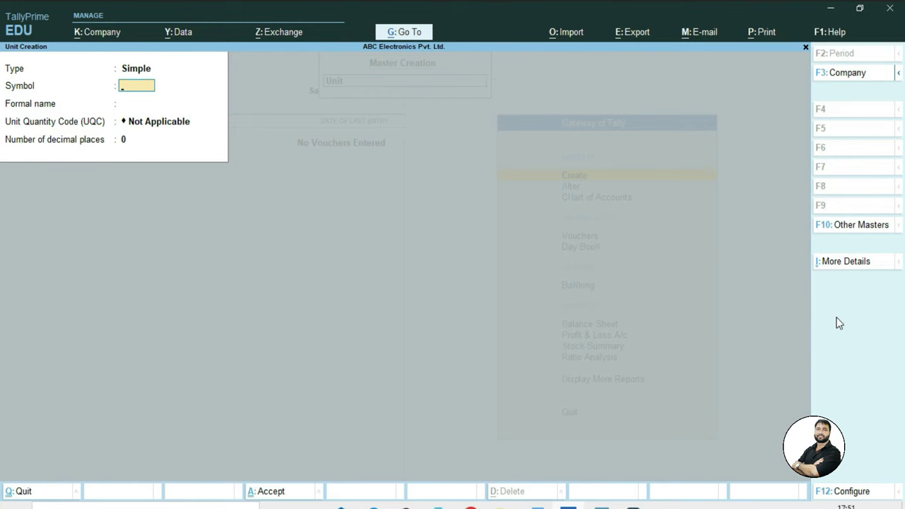
Step: Create a simple unit with symbol Pcs., formal name Pieces, UQC PCS-PIECES and 0 decimal places
text(Pcs.)
key(Return)
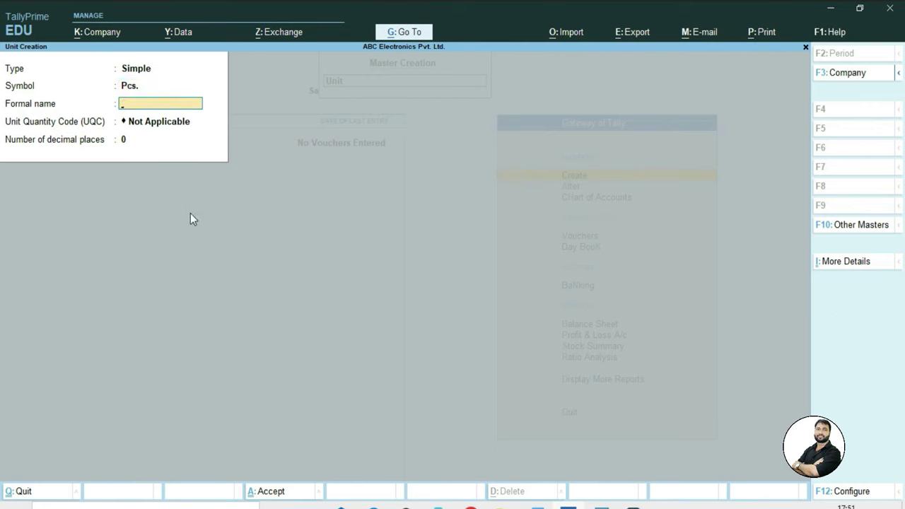
text(Pieces)
key(Return)
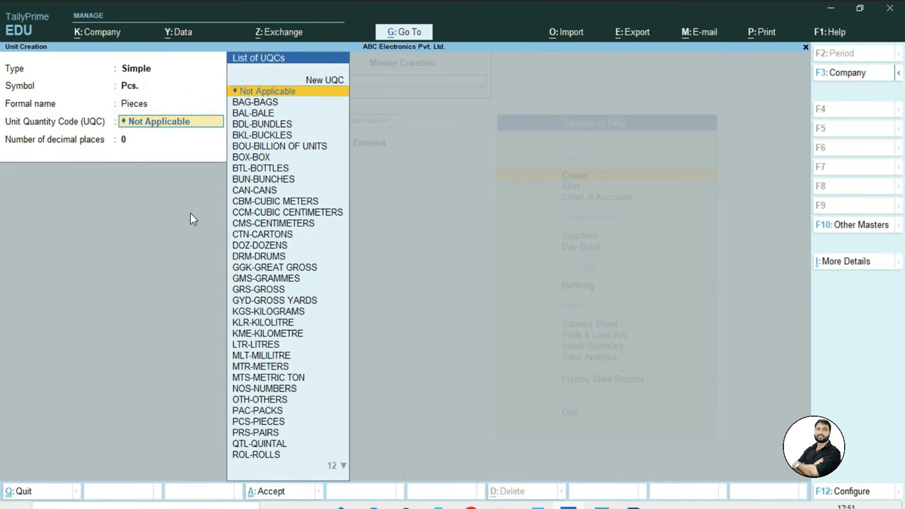
text(p)
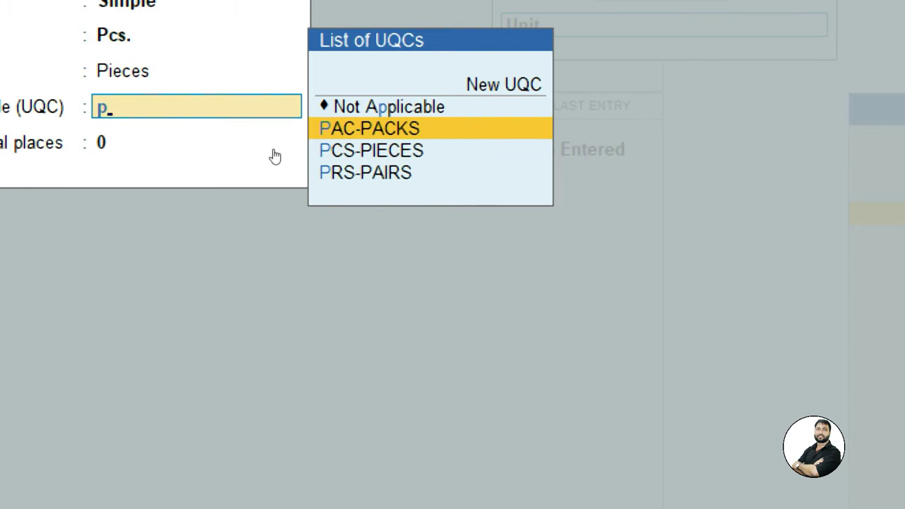
key(Down)
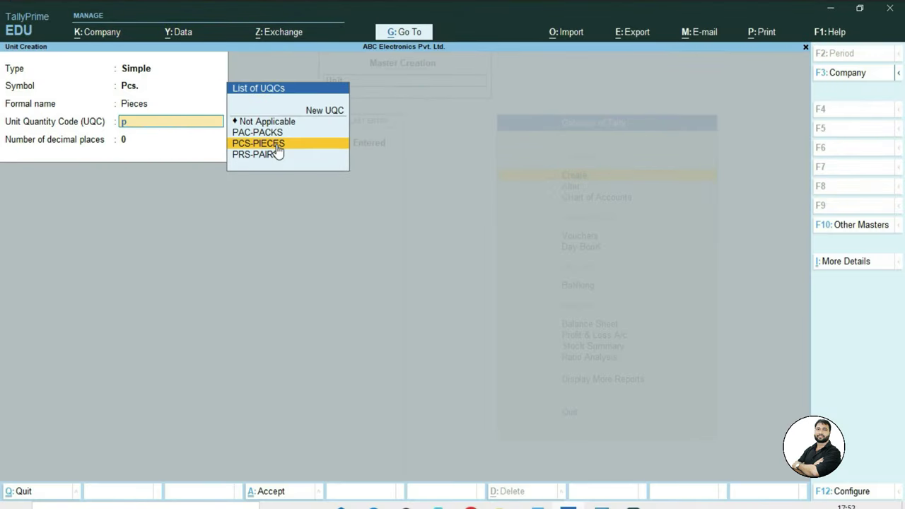
click(277, 146)
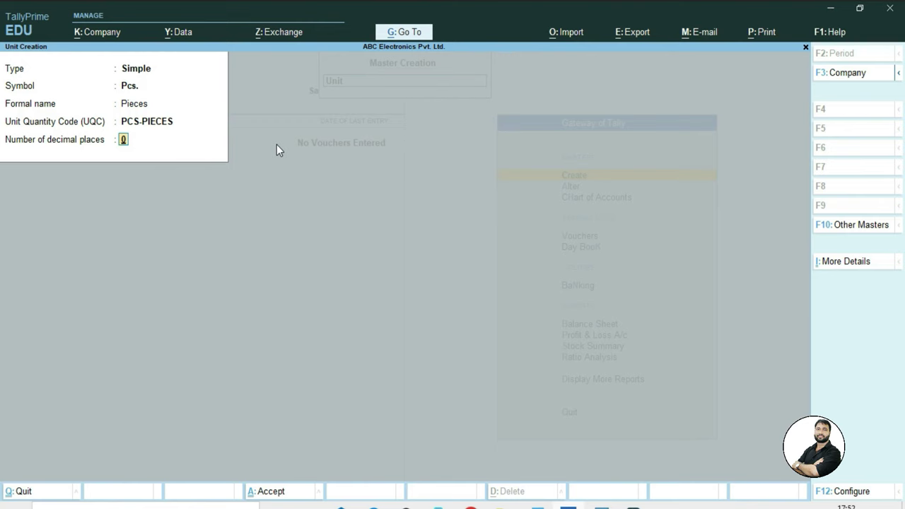
key(Return)
key(Return)
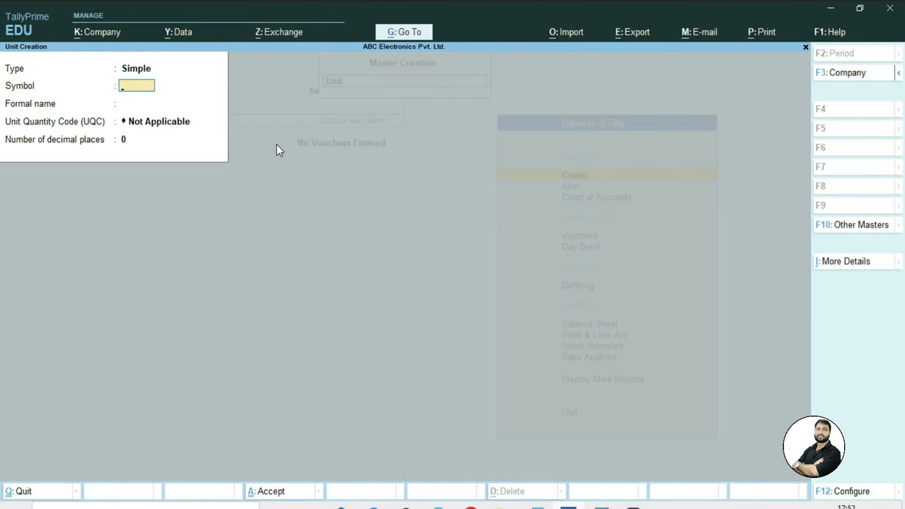
Step: Leave the unit form and open the creation form for a new stock item
key(Escape)
key(Return)
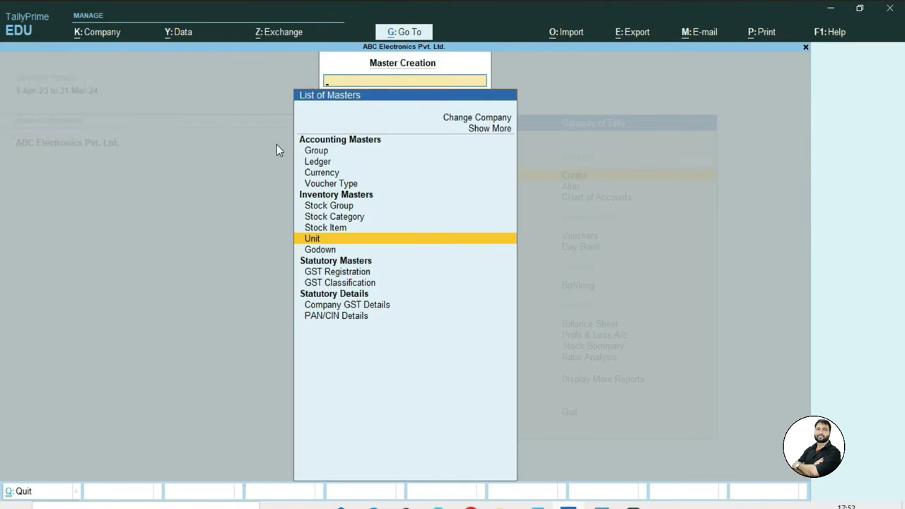
key(Up)
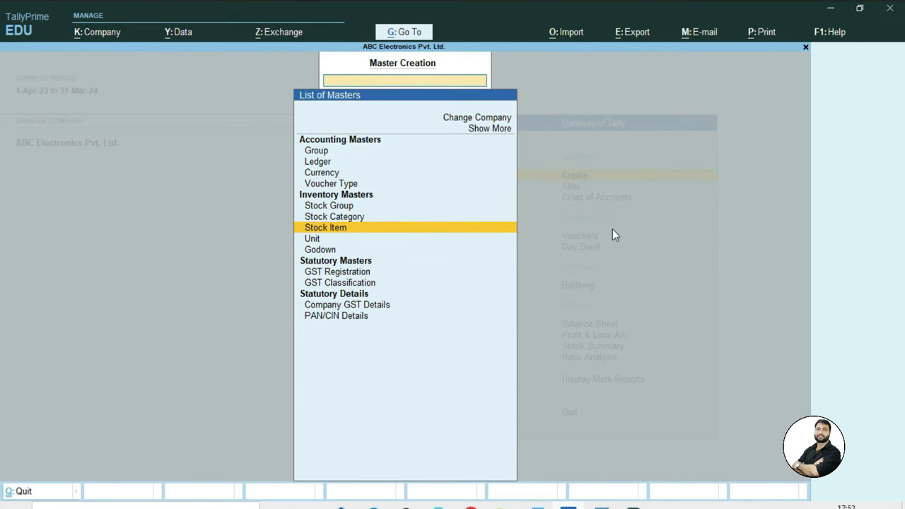
key(Return)
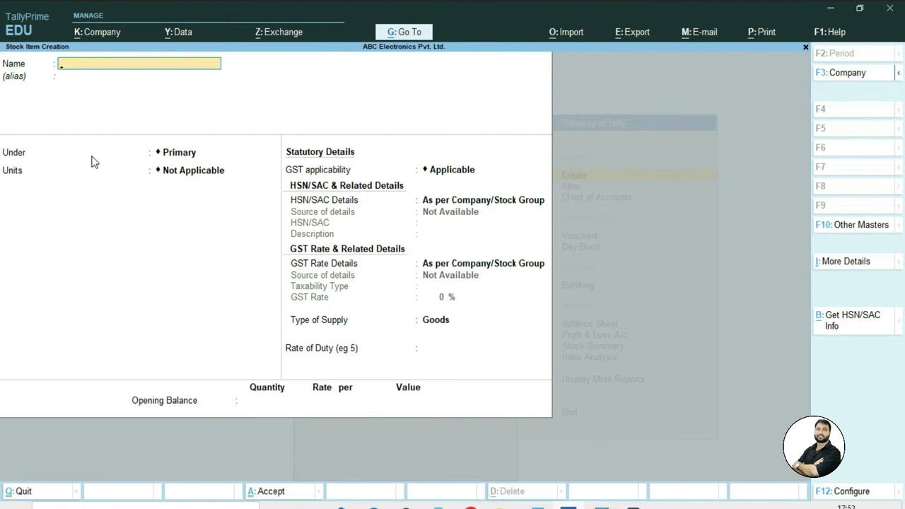
Step: Copy "MacBook 13-inch" from the Apple list in Word and paste it as the stock item's name in TallyPrime
key(alt+Tab)
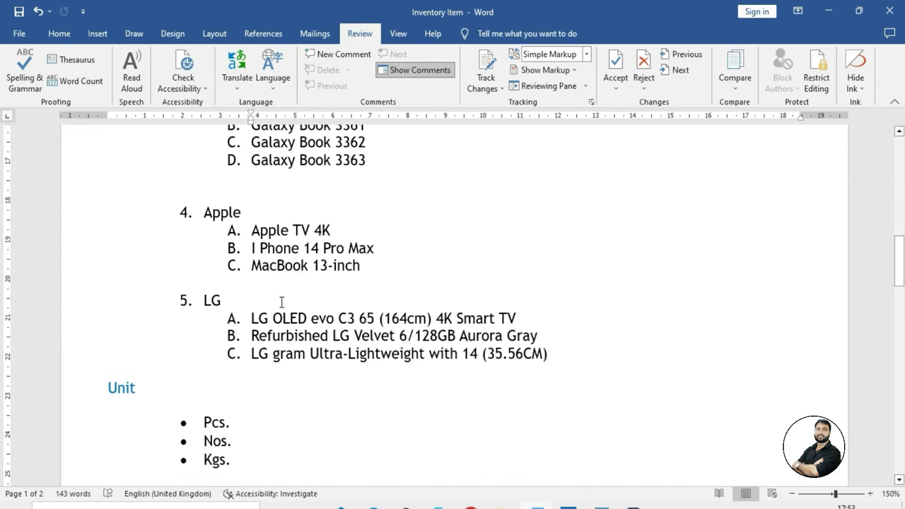
drag(204, 212, 373, 249)
click(295, 272)
click(253, 267)
key(shift+End)
key(ctrl+c)
key(alt+Tab)
key(ctrl+alt+v)
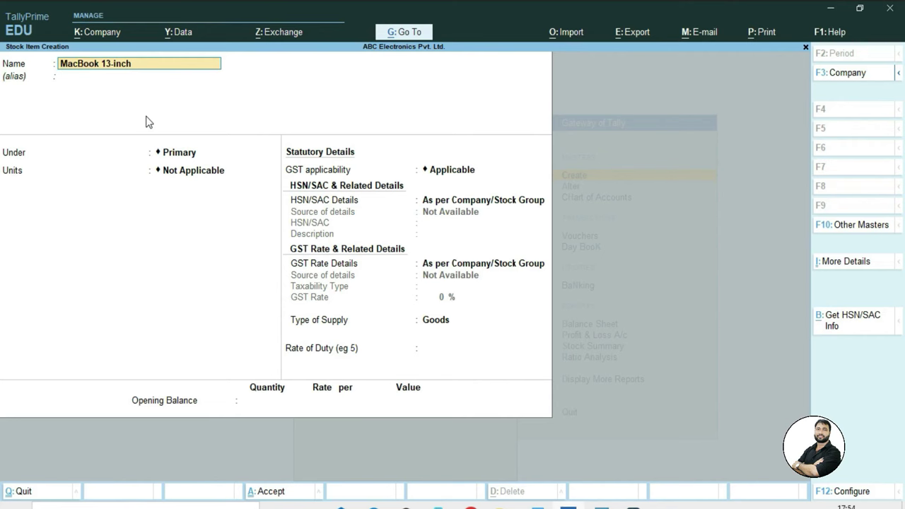
Step: Leave the alias empty and place the MacBook 13-inch item under the stock group Laptop
key(Return)
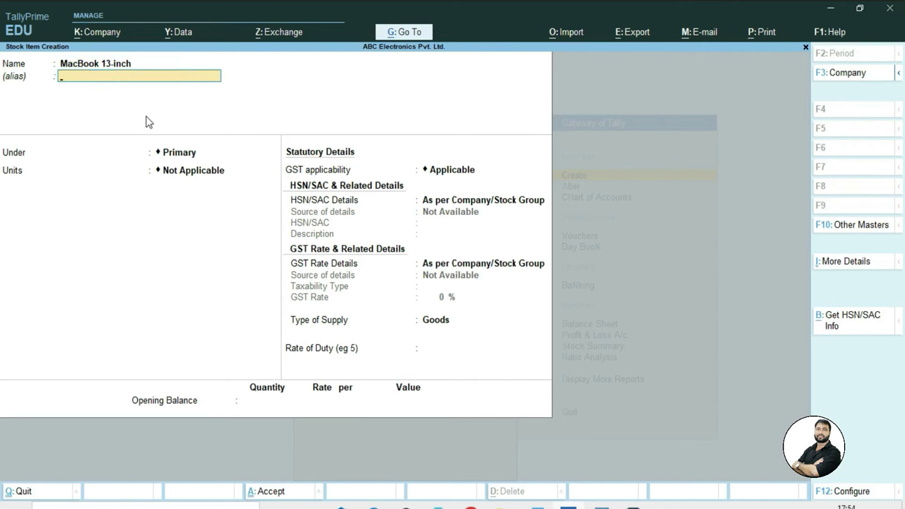
key(Return)
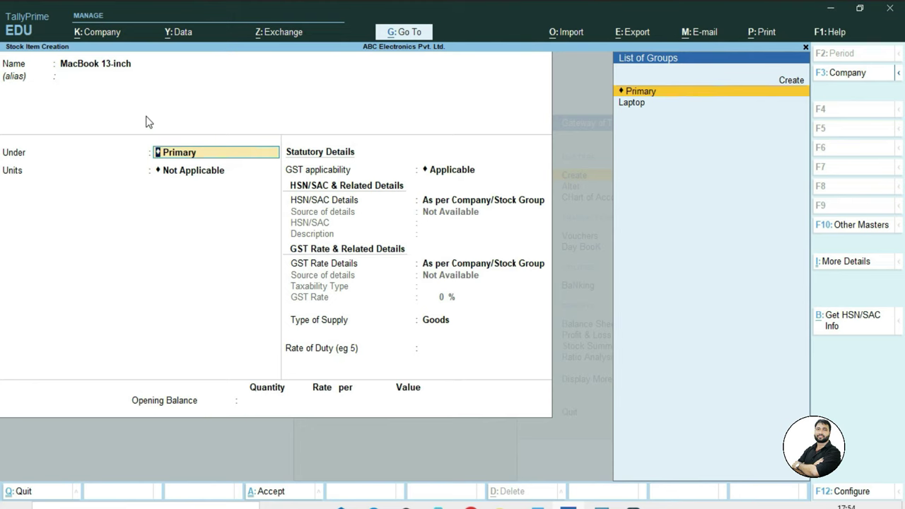
click(634, 111)
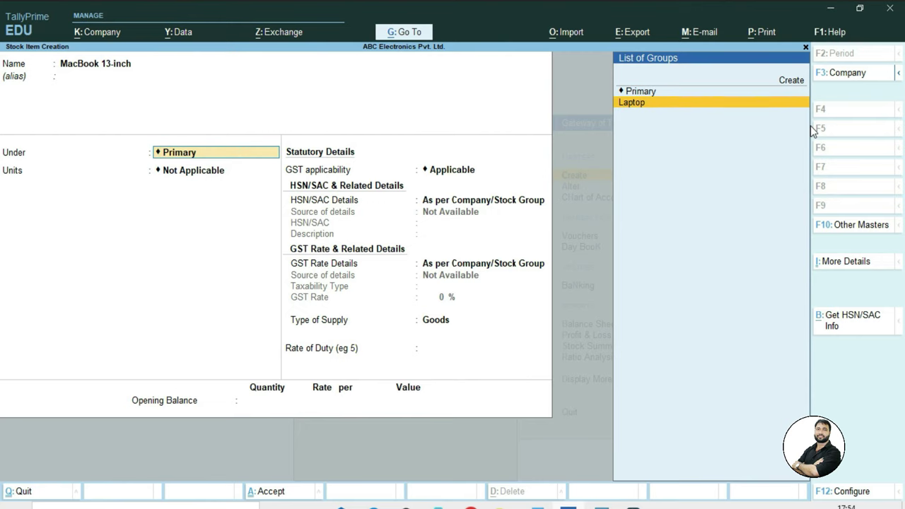
key(Return)
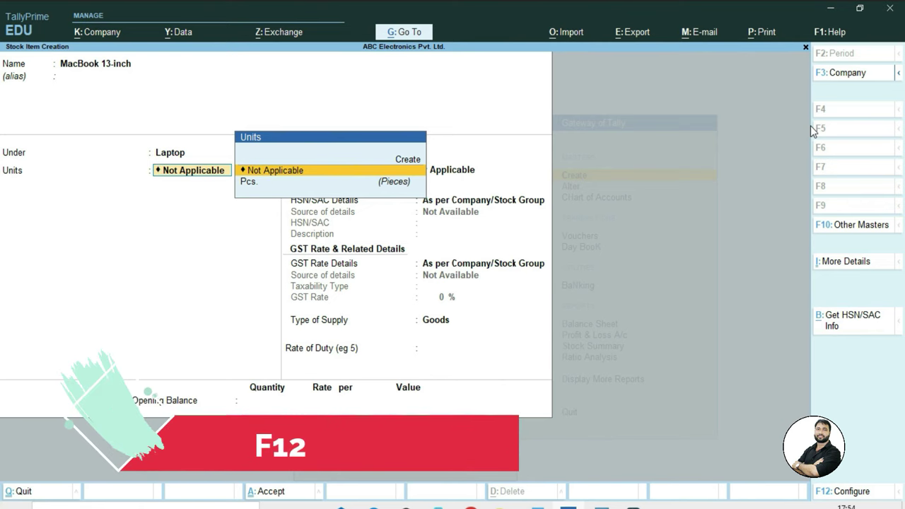
Step: Show more configurations for the stock item form, set Use Stock Category for Stock Items to Yes and save the configuration
key(F12)
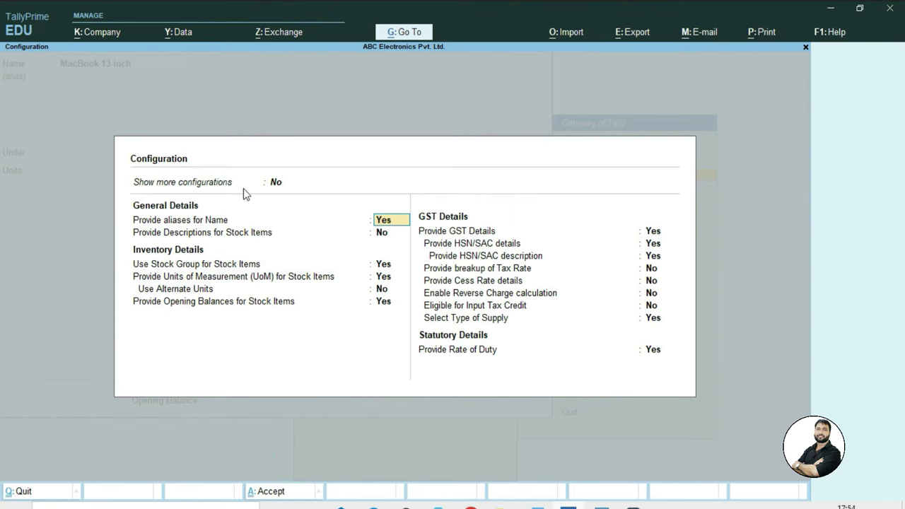
click(275, 183)
text(y)
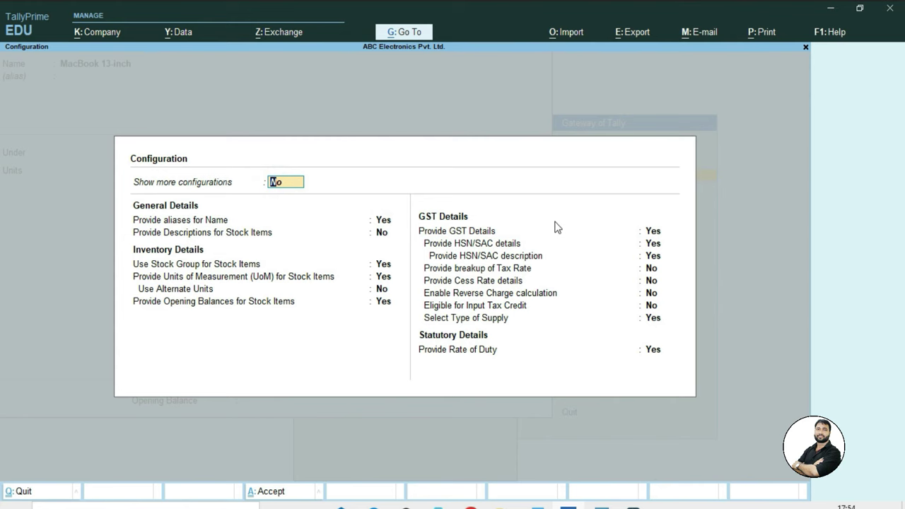
click(556, 226)
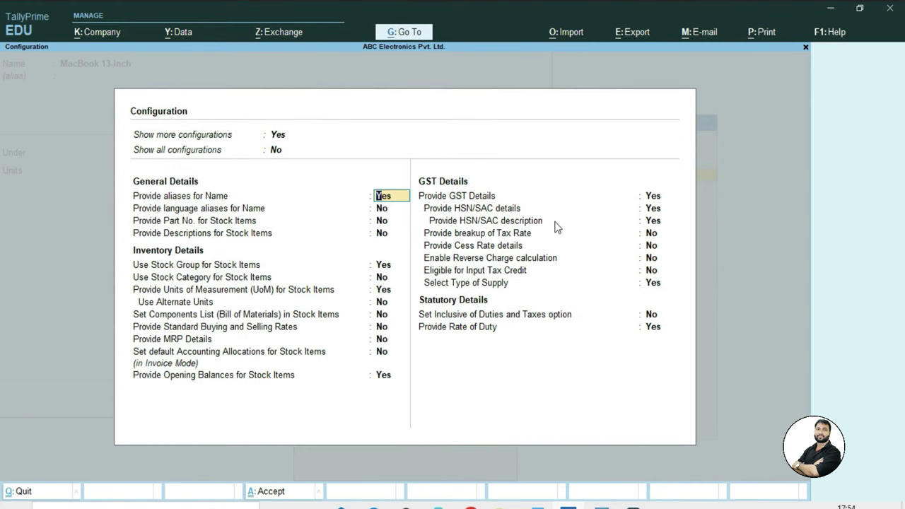
click(160, 282)
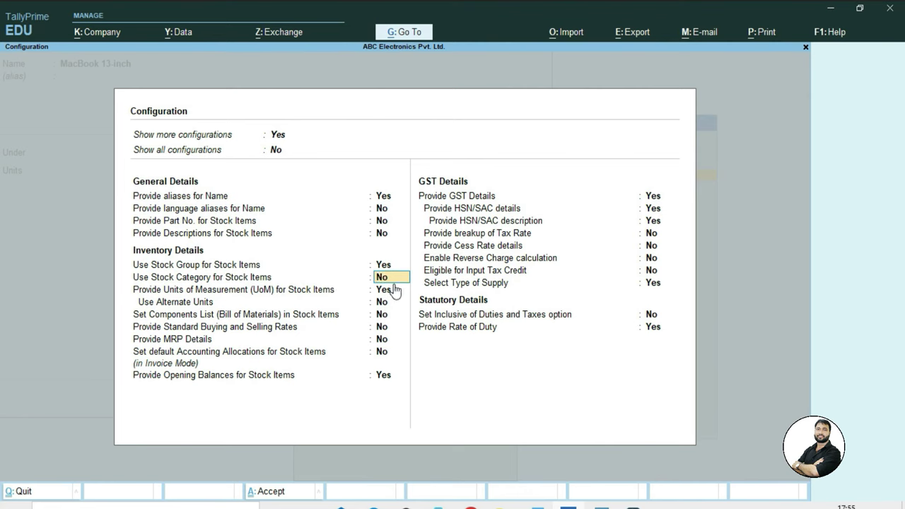
text(y)
key(Return)
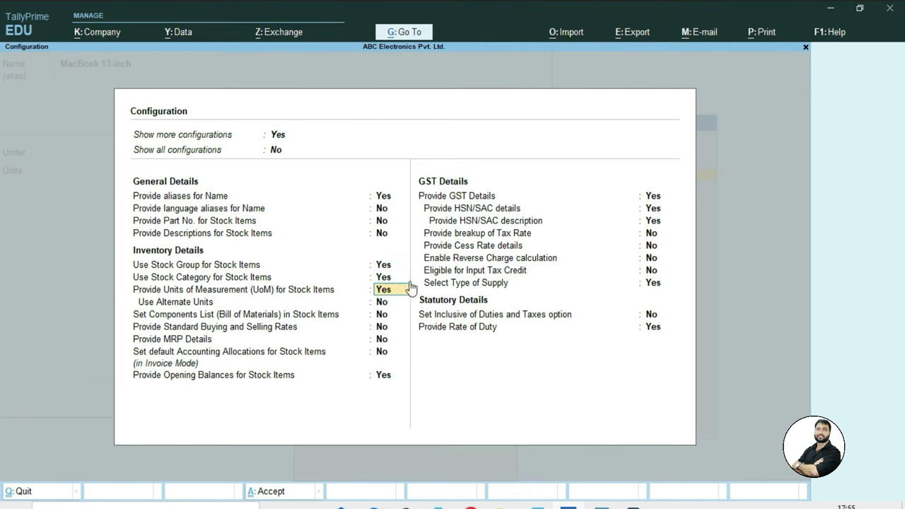
key(ctrl+a)
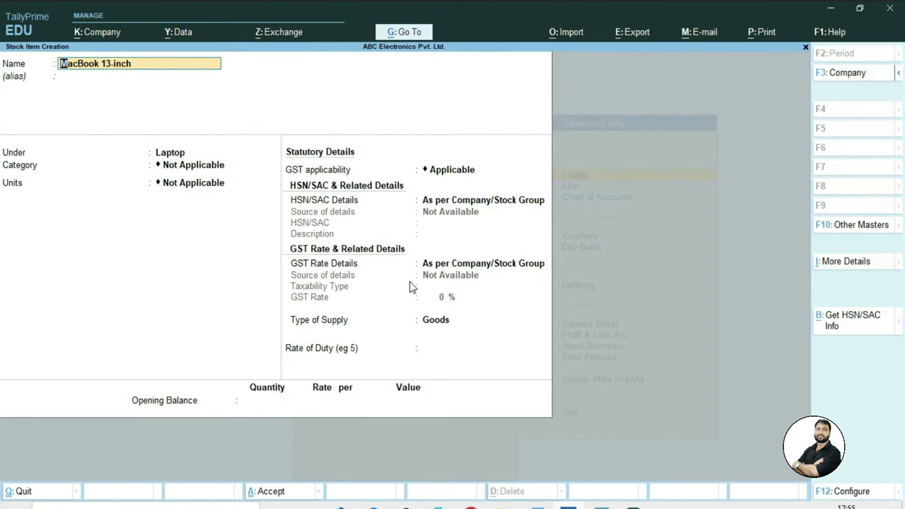
Step: Set the MacBook 13-inch item's category to Apple and its units to Pcs
click(32, 174)
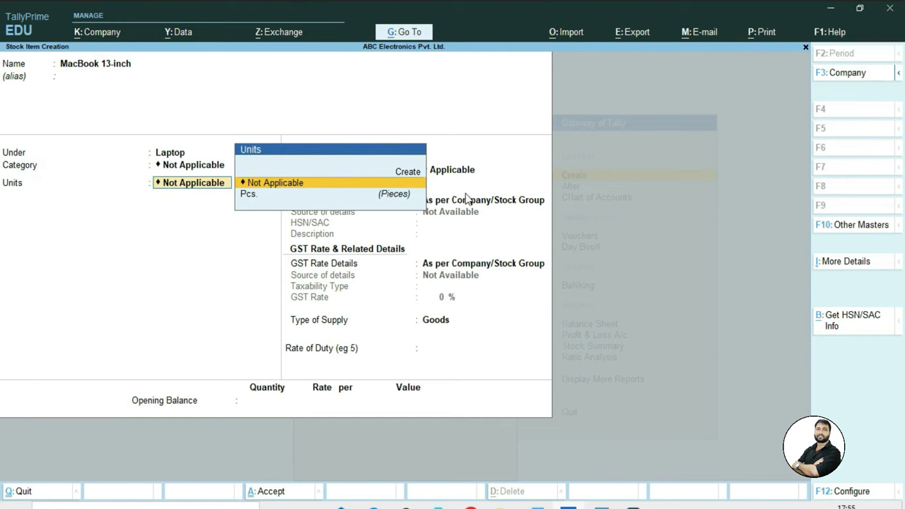
key(BackSpace)
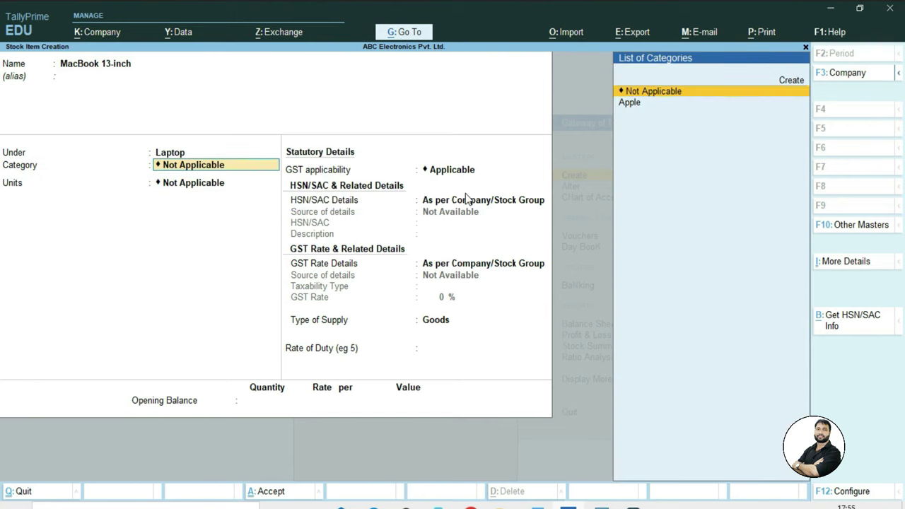
key(Down)
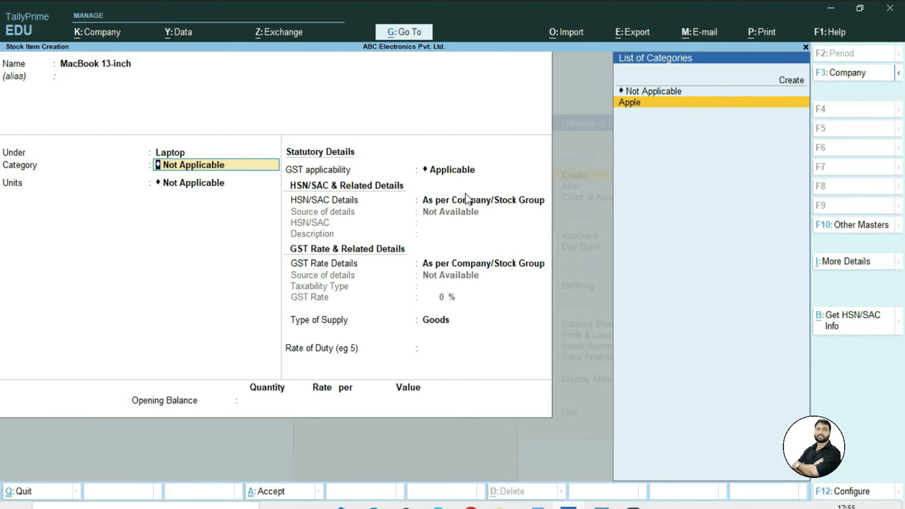
key(Return)
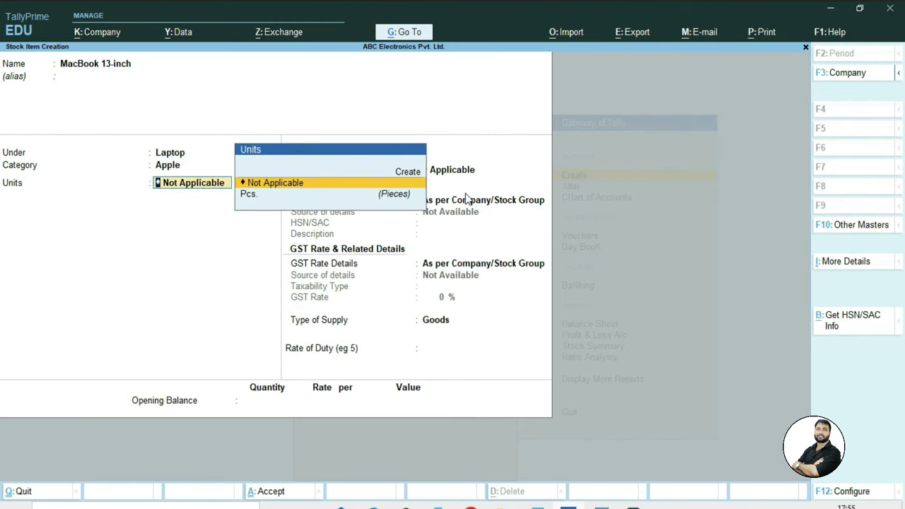
key(Down)
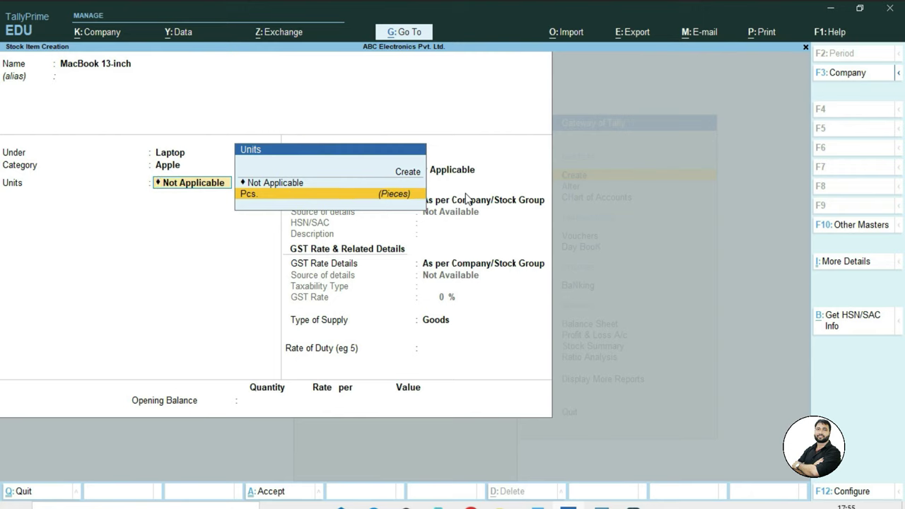
key(Return)
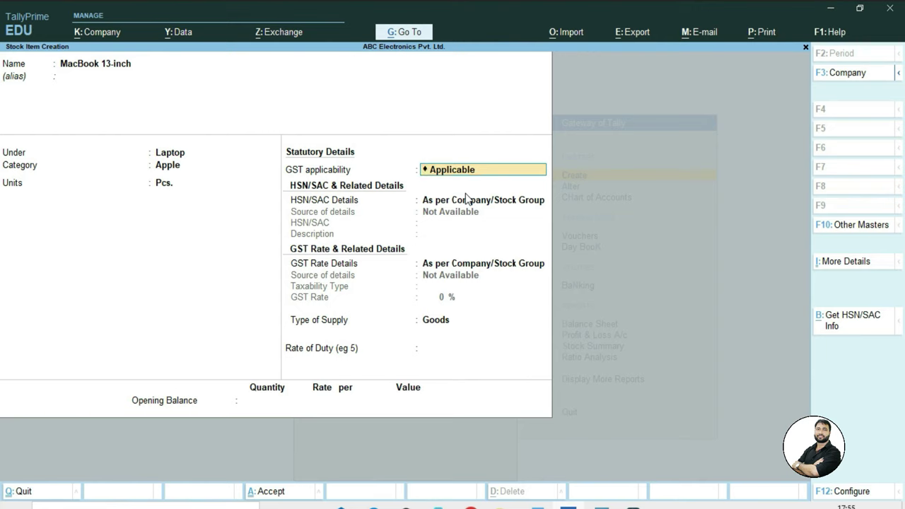
Step: Keep the default GST details and Goods supply type, leave duty and opening balance empty, save the MacBook 13-inch item and leave item creation
key(Return)
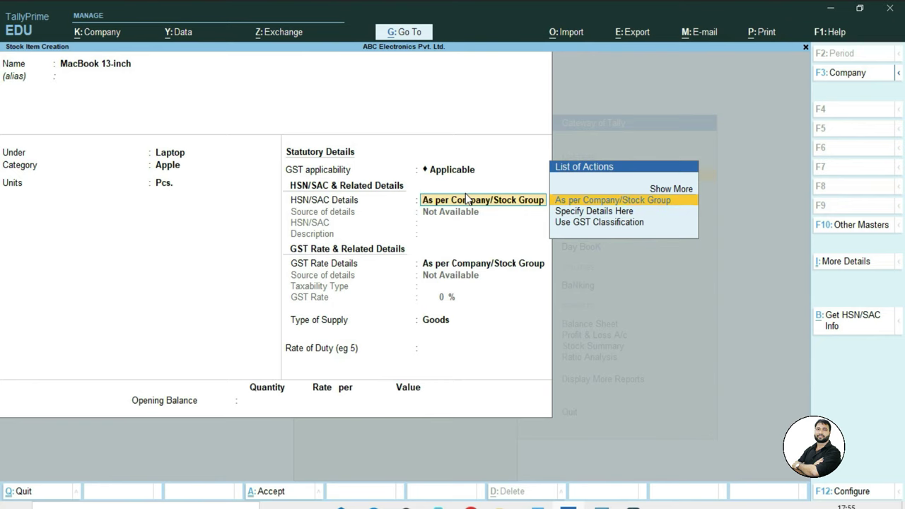
key(Return)
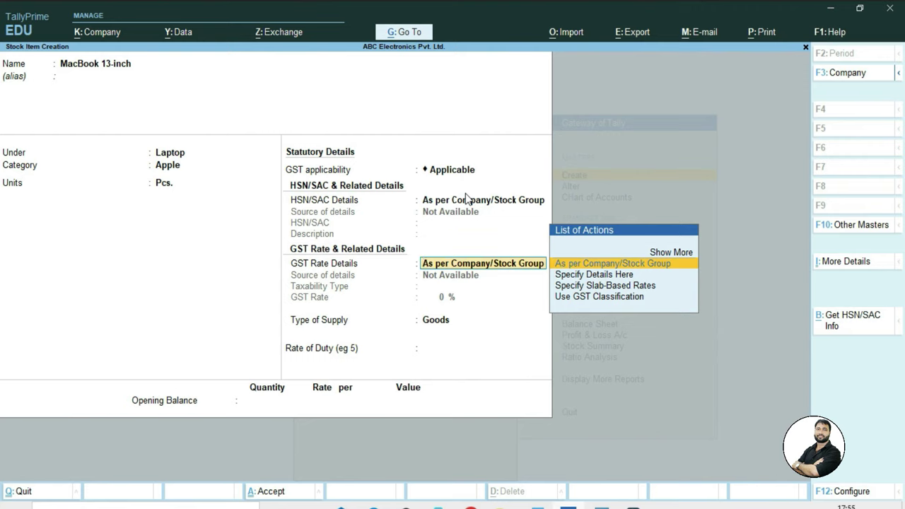
key(Return)
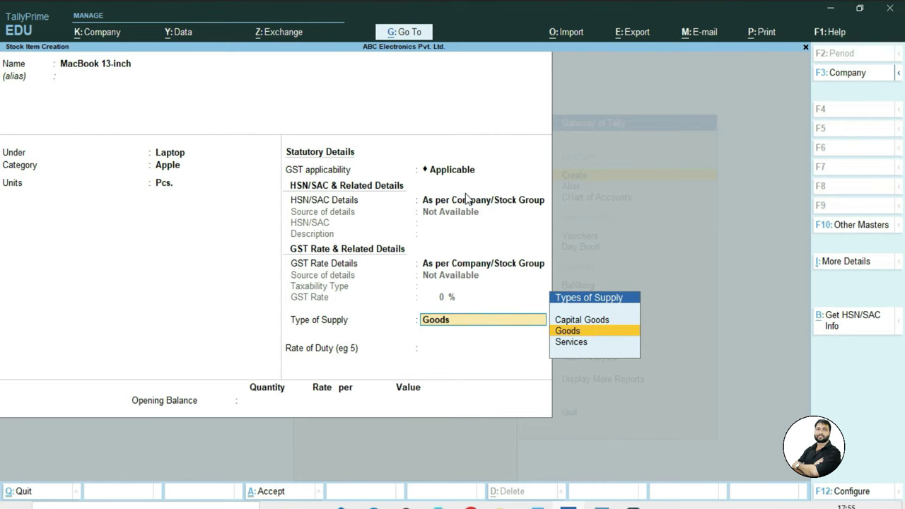
key(Return)
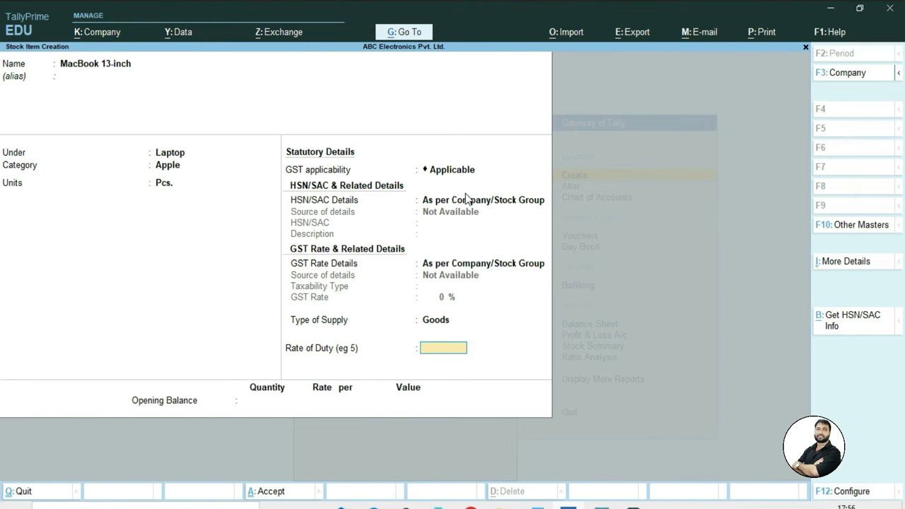
key(Return)
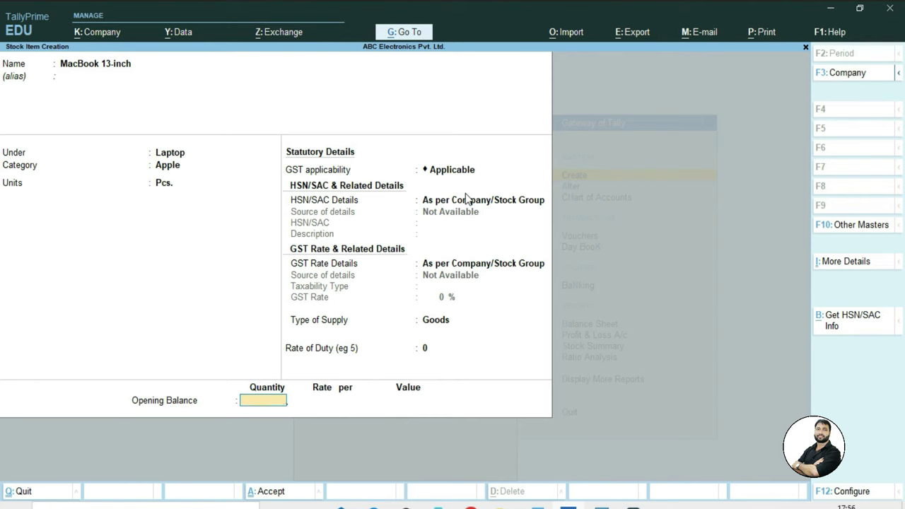
key(Return)
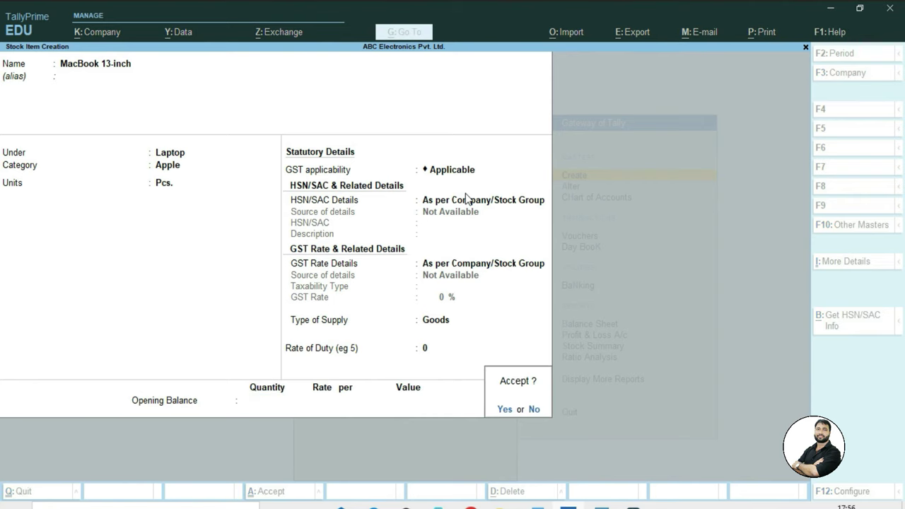
key(Return)
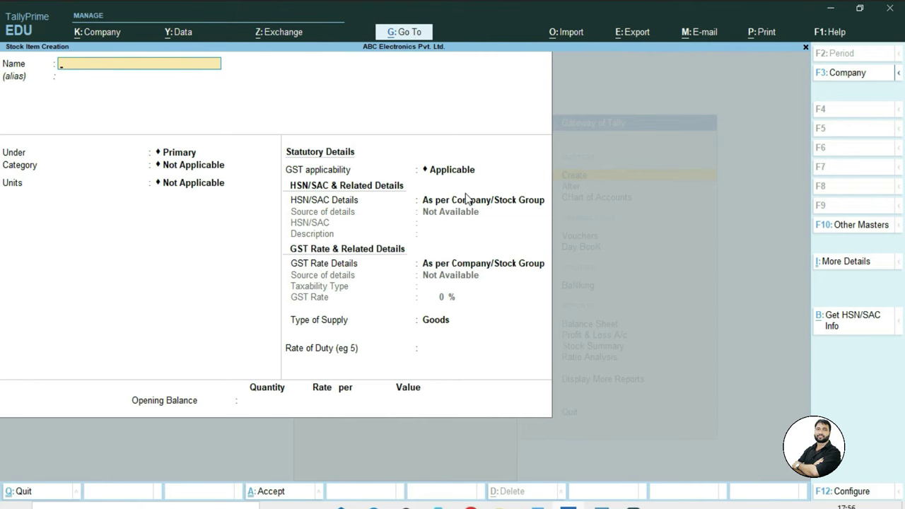
key(Escape)
key(y)
key(Escape)
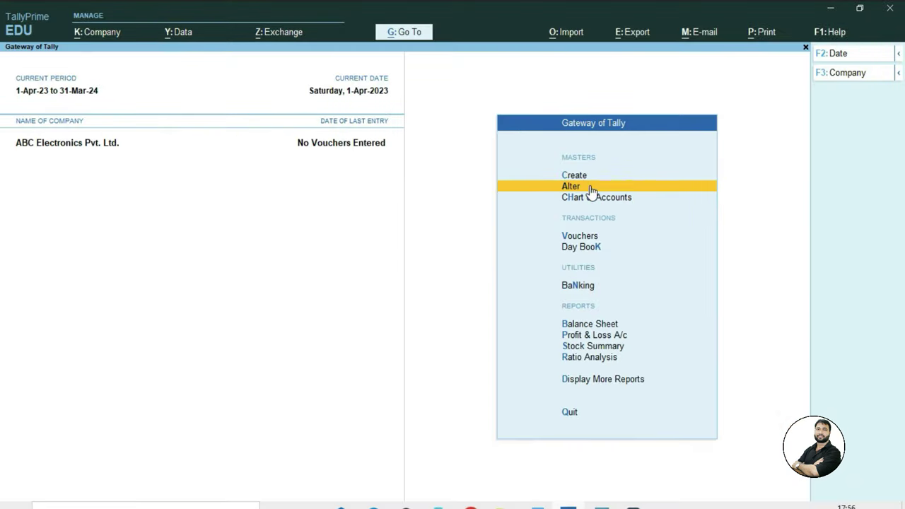
Step: Open the stock item MacBook 13-inch for alteration, delete it and return to the Gateway of Tally
click(590, 191)
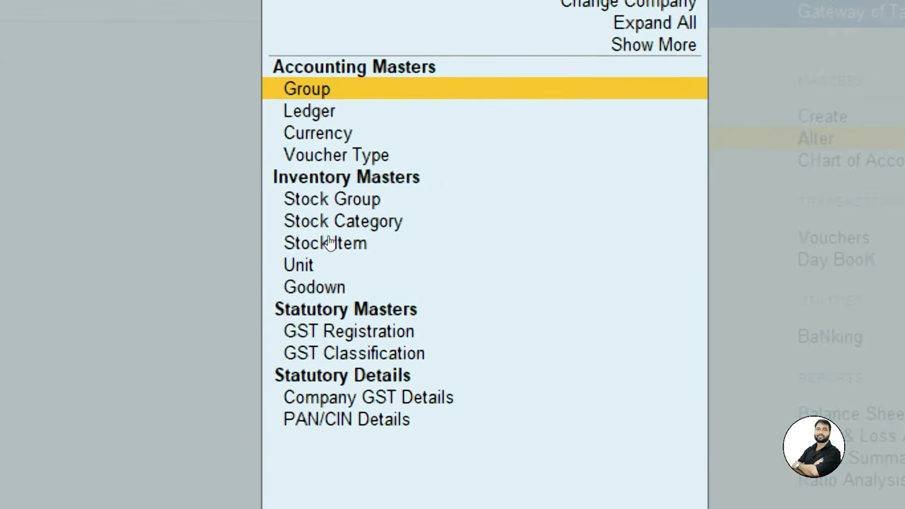
click(337, 243)
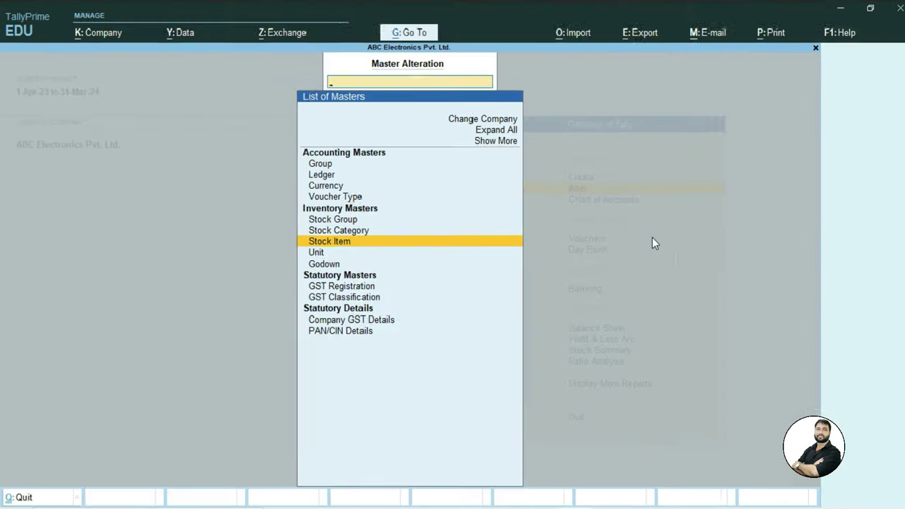
key(Return)
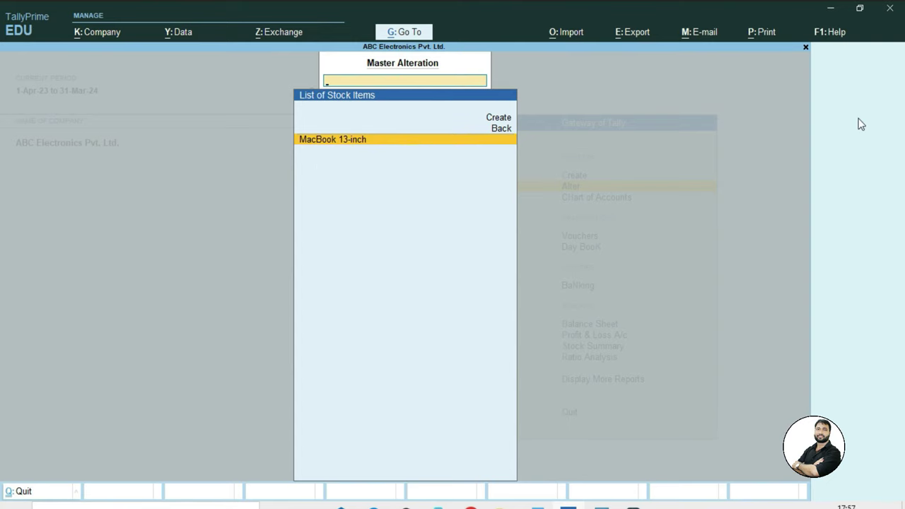
key(Return)
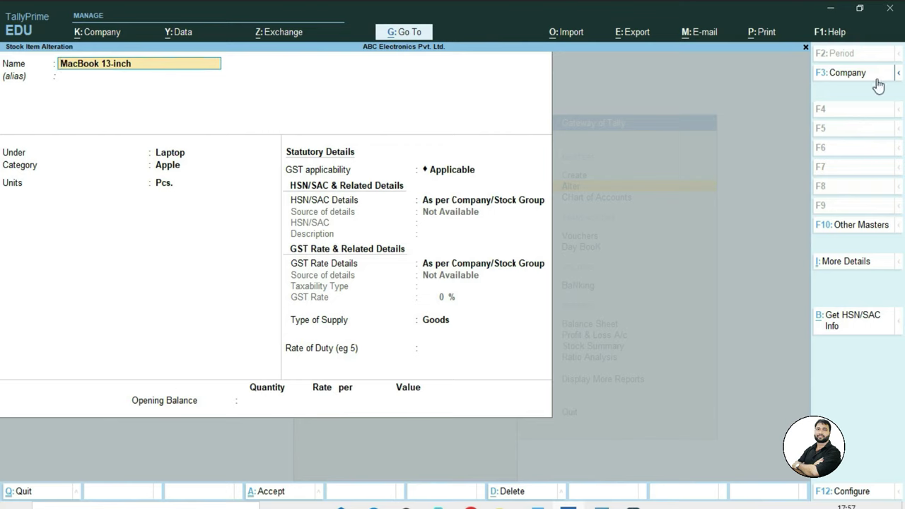
key(Return)
key(Return)
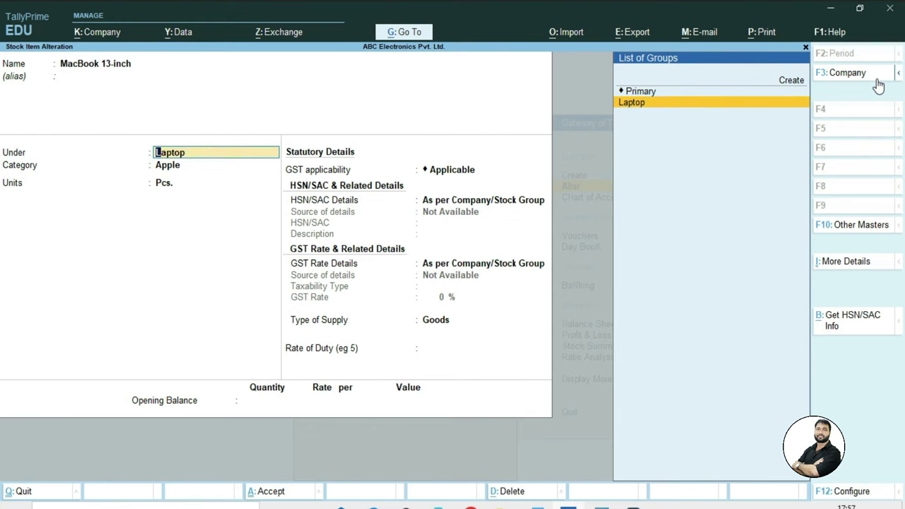
key(alt)
key(alt+d)
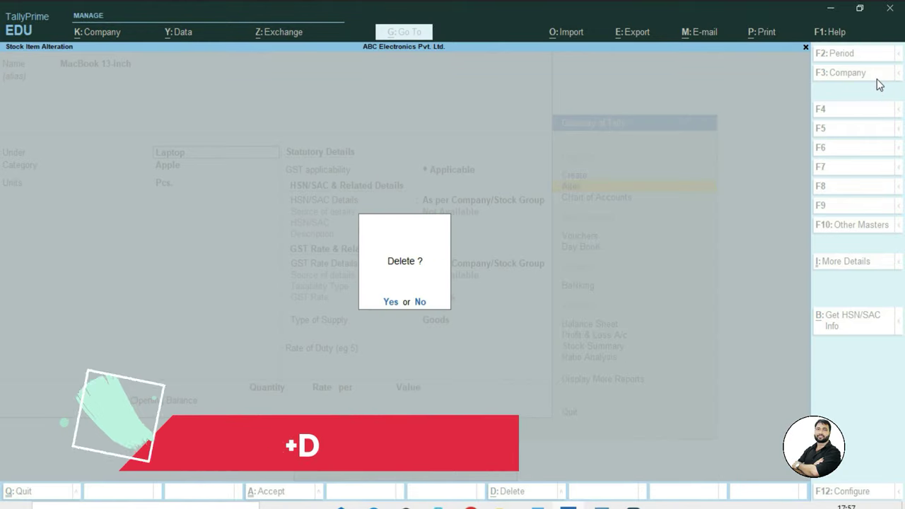
click(390, 302)
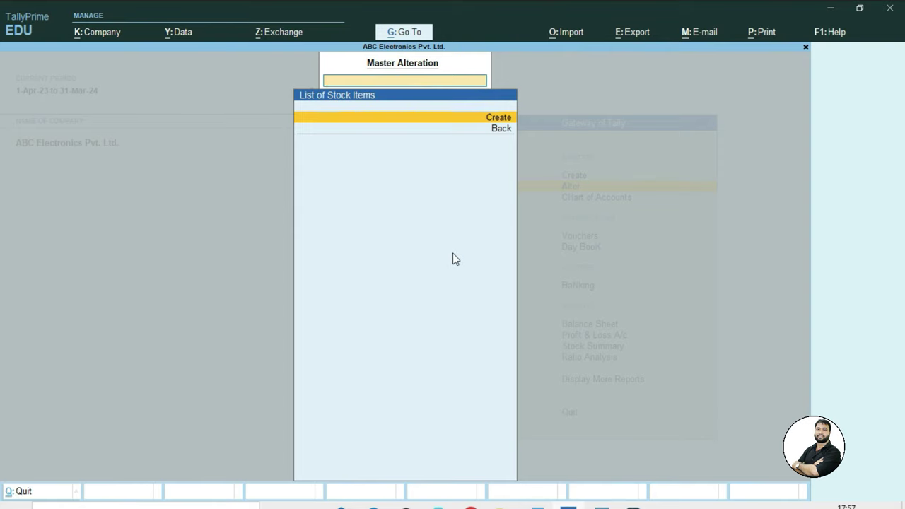
key(Escape)
key(Escape)
Step: From the chart of accounts' stock groups, start multiple stock group creation with All Items as the parent group
key(Up)
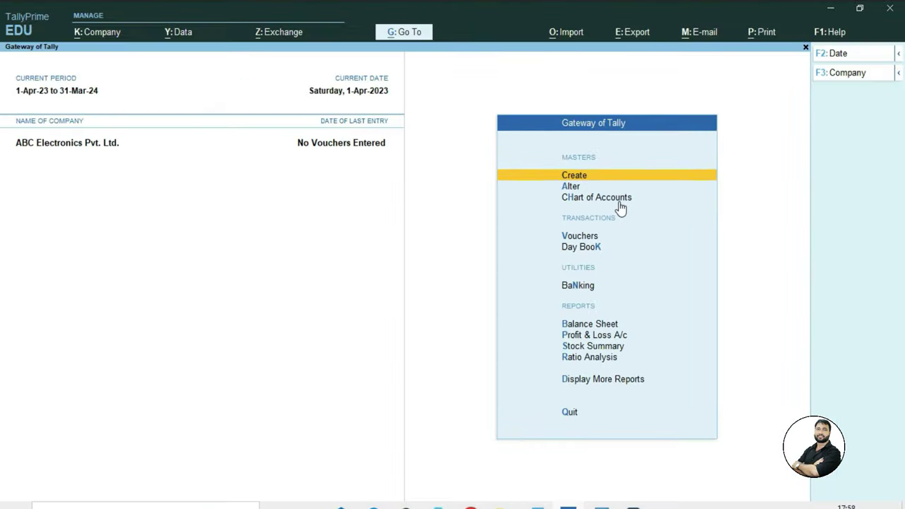
key(Down)
key(Down)
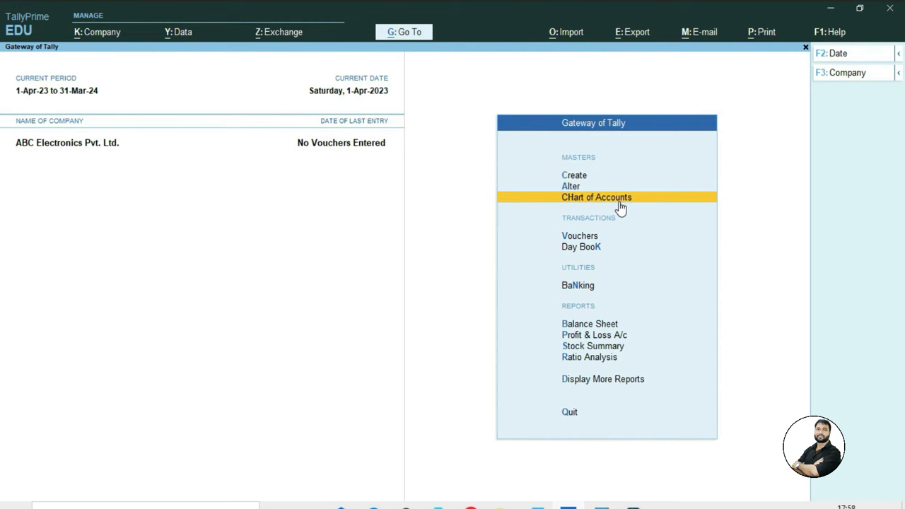
key(Return)
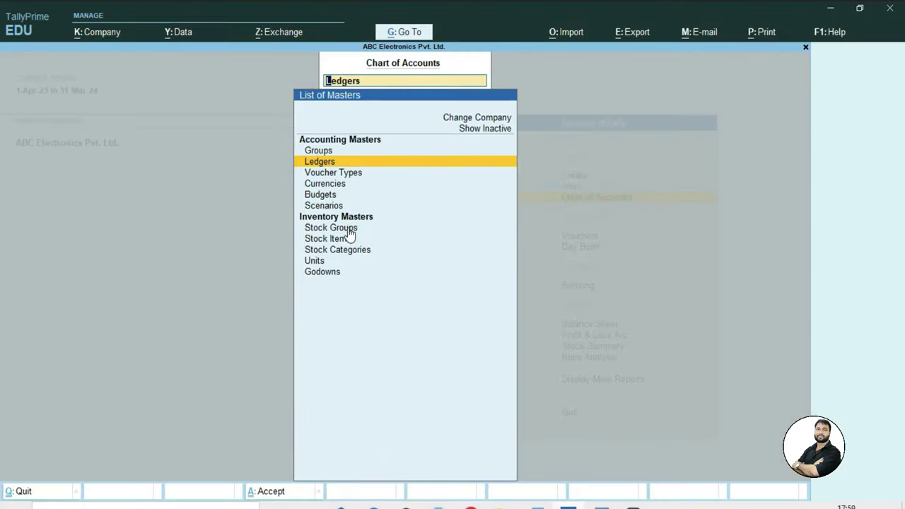
click(348, 229)
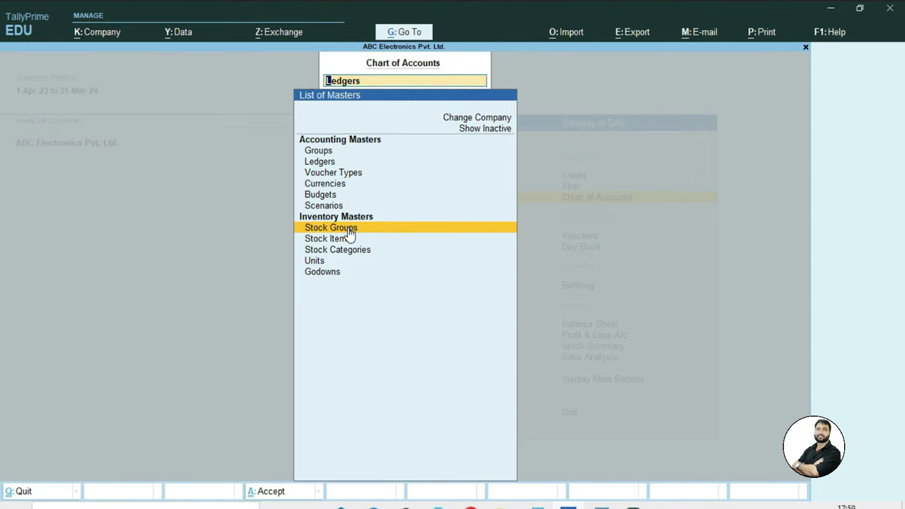
click(348, 229)
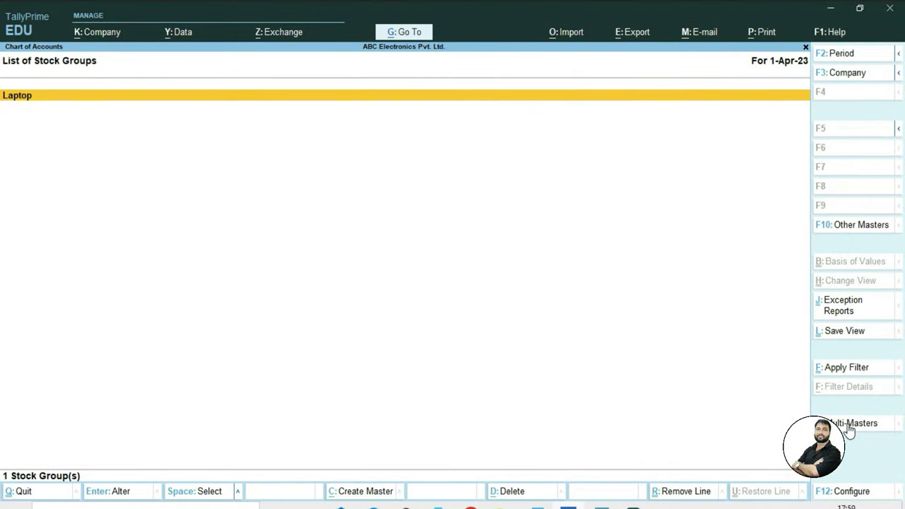
click(849, 426)
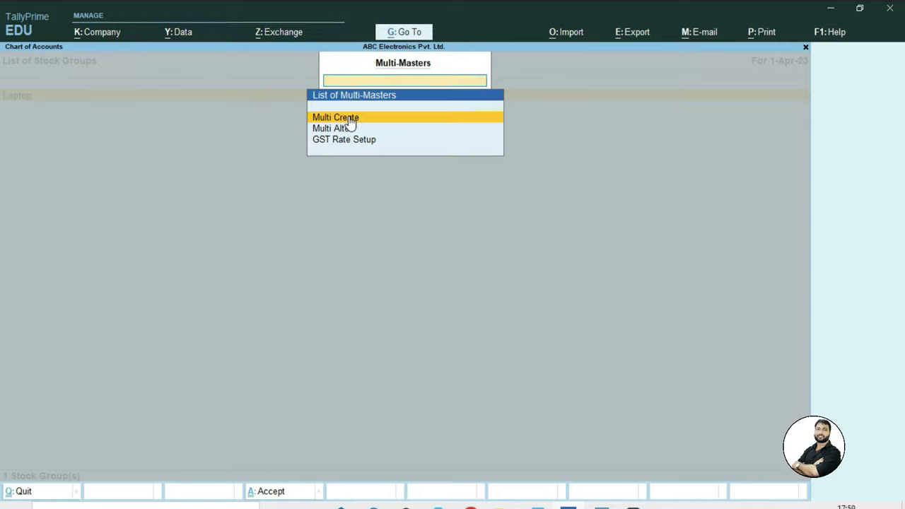
click(350, 118)
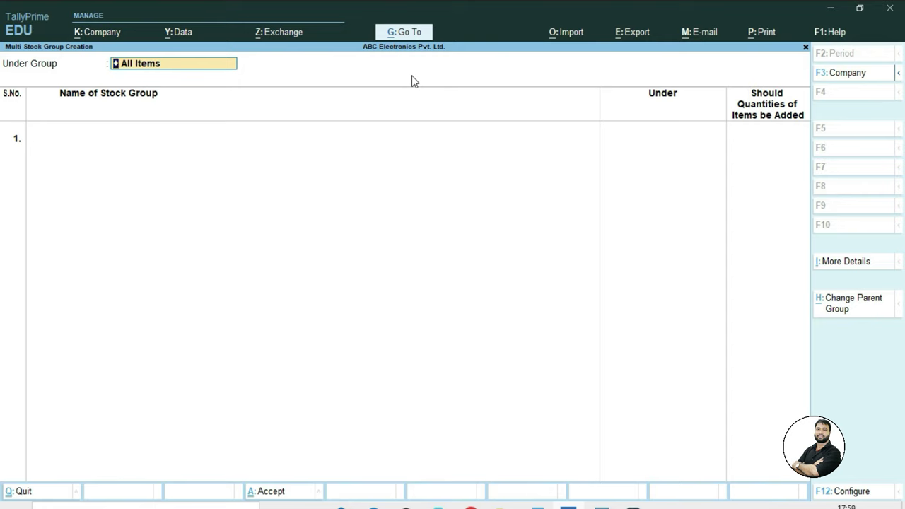
key(Return)
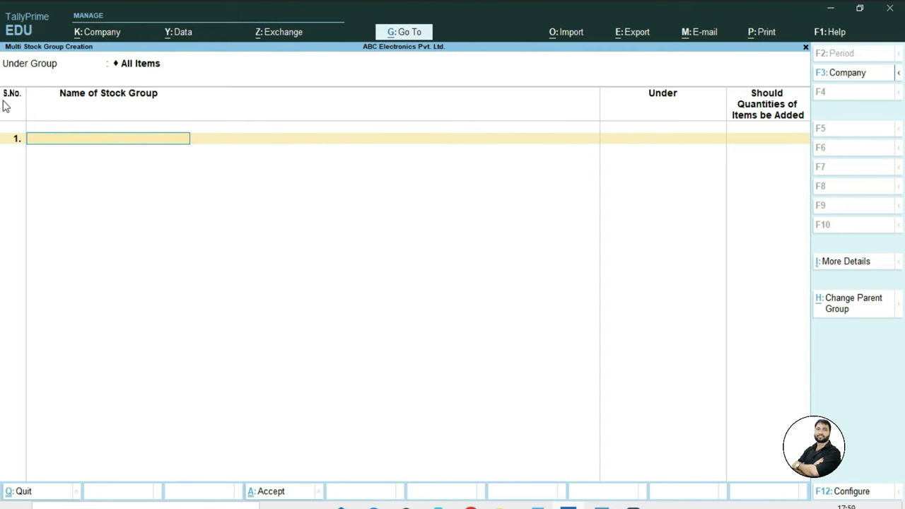
Step: Check the Stock Group list in Word, and enter the group Led TV in TallyPrime under Primary with quantities of items added set to Yes
key(alt+Tab)
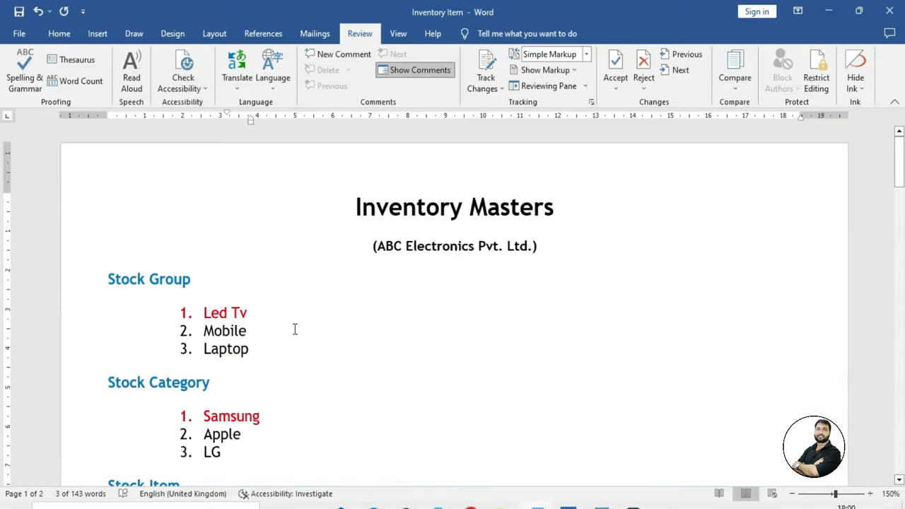
drag(203, 313, 248, 313)
click(249, 330)
double_click(209, 332)
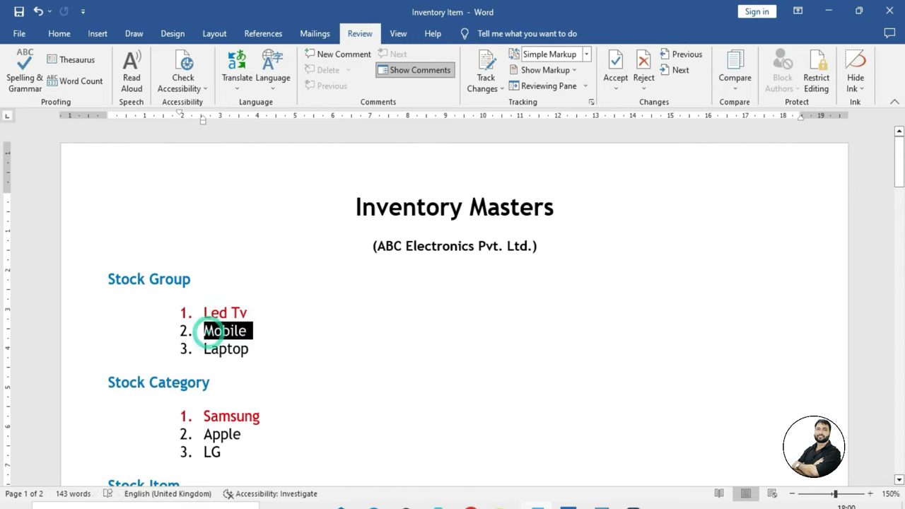
click(240, 380)
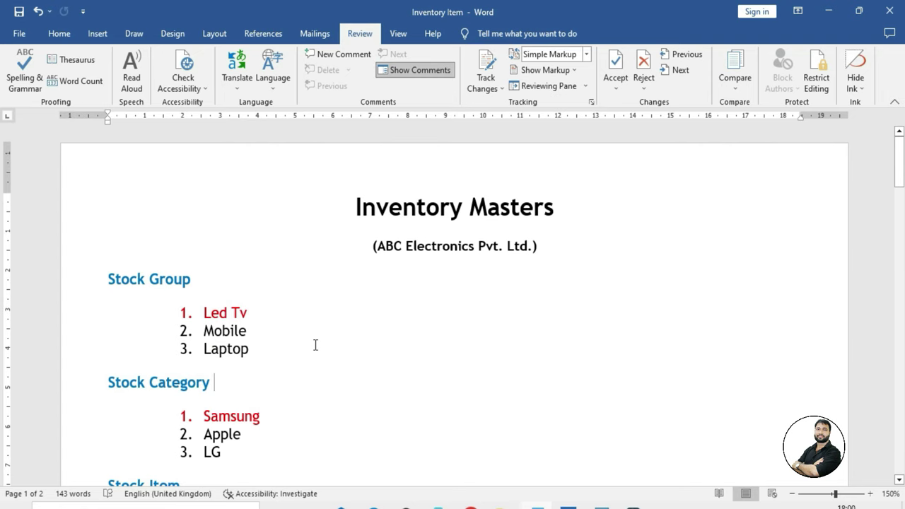
key(alt+Tab)
text(Led TV)
key(Return)
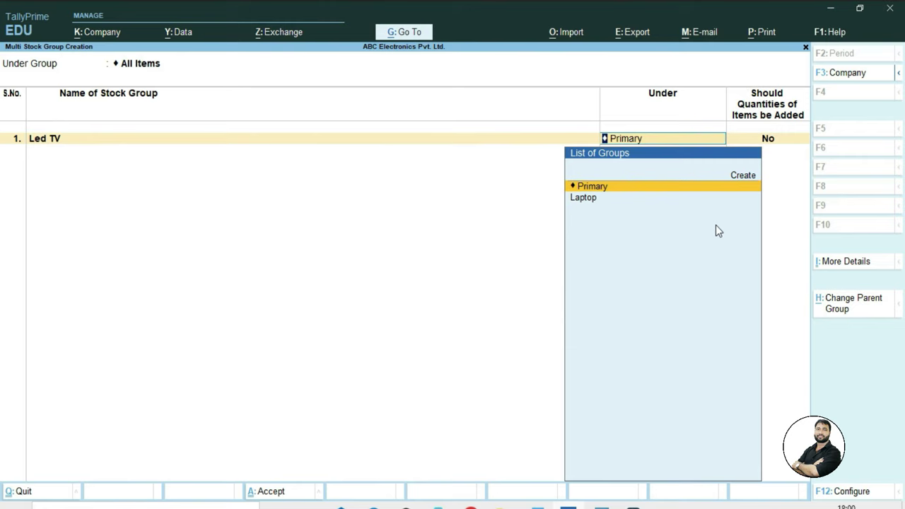
key(Return)
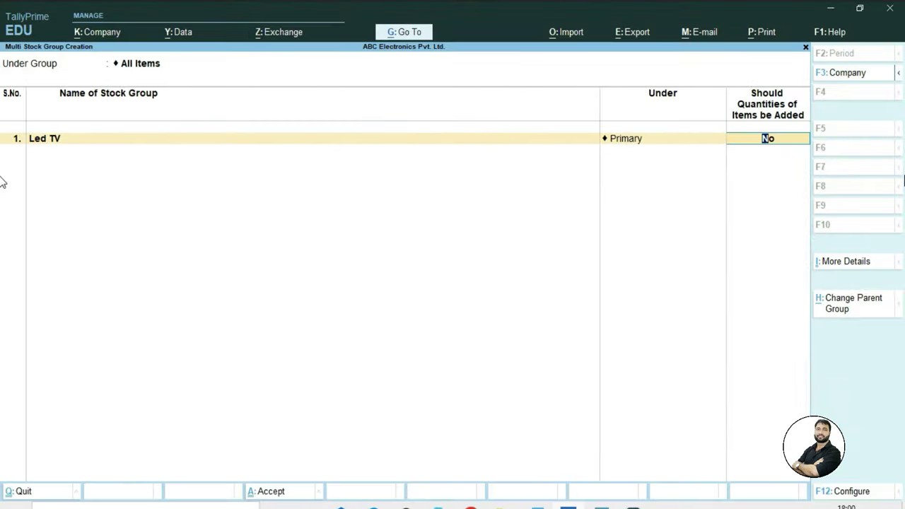
text(y)
key(Return)
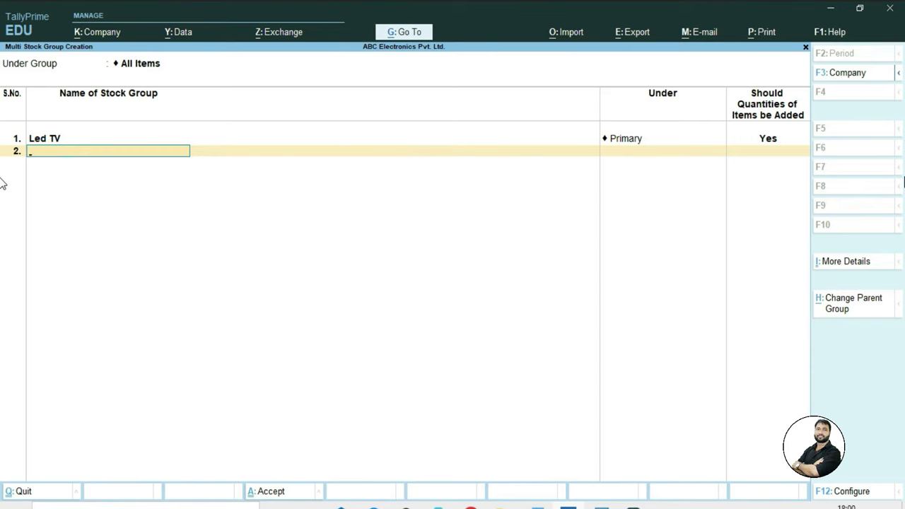
Step: Add the stock group Mobile under Primary with quantities of items added set to Yes, and accept the new stock groups
text(Mobile)
key(Return)
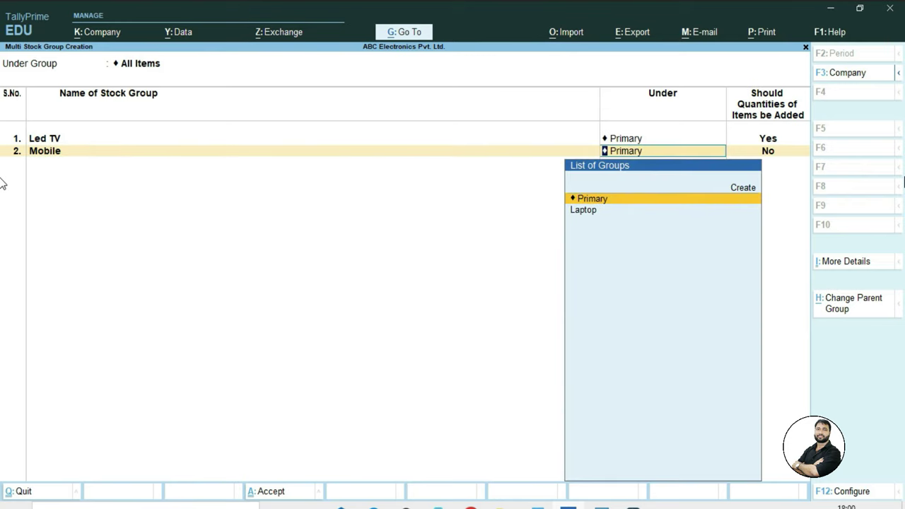
key(Return)
text(y)
key(Return)
key(Return)
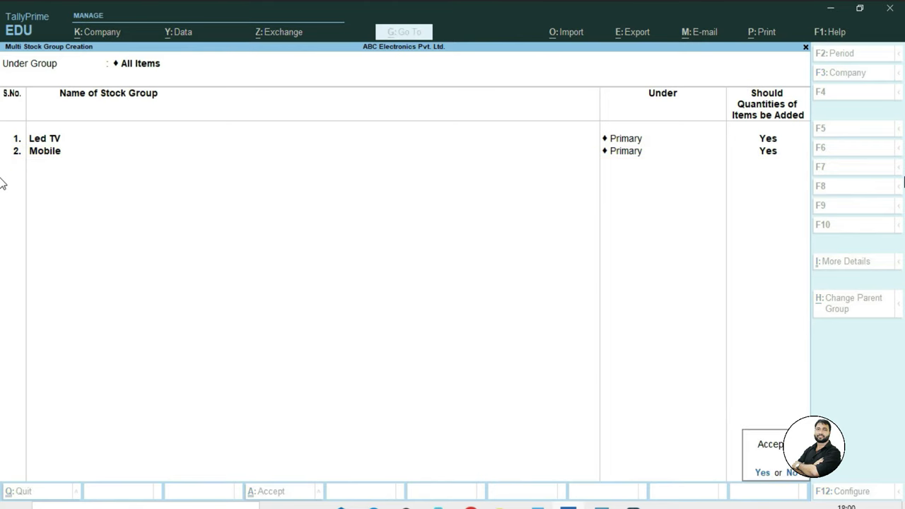
key(y)
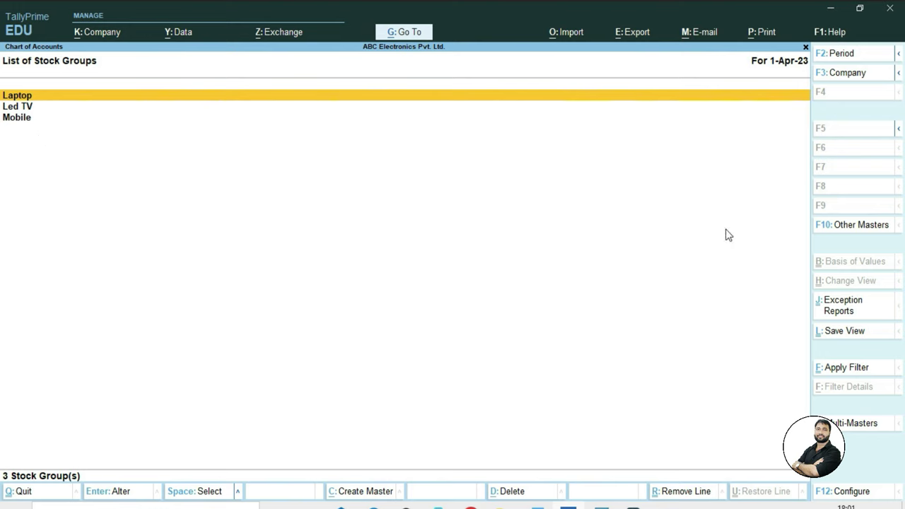
Step: From the chart of accounts' stock categories, start multiple stock category creation with All Items as the parent category
key(Escape)
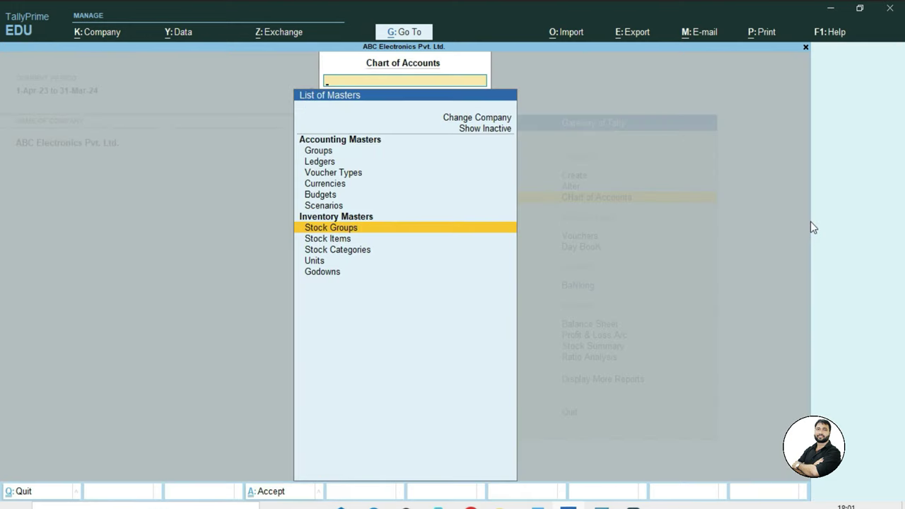
key(Down)
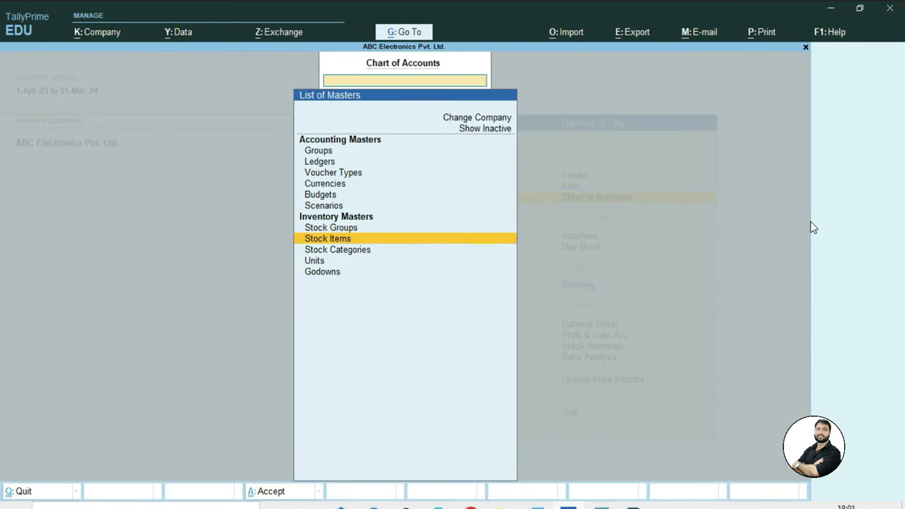
key(Down)
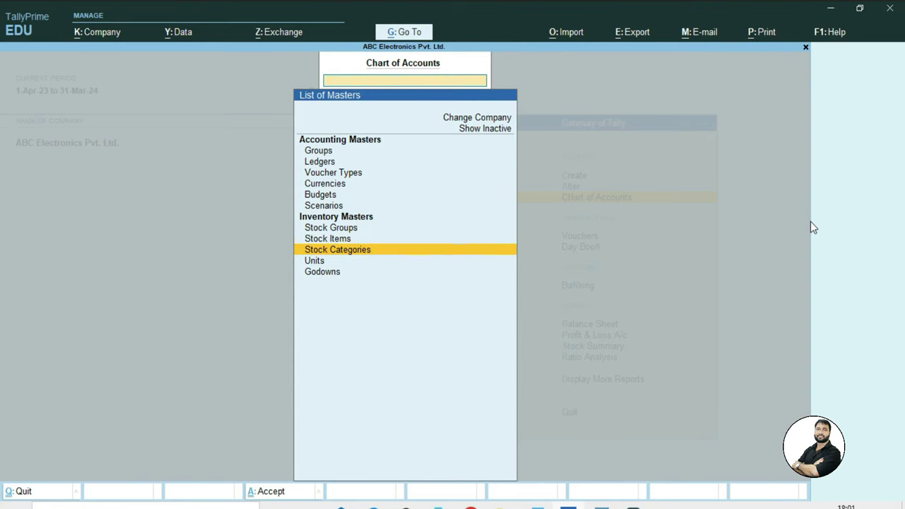
key(Return)
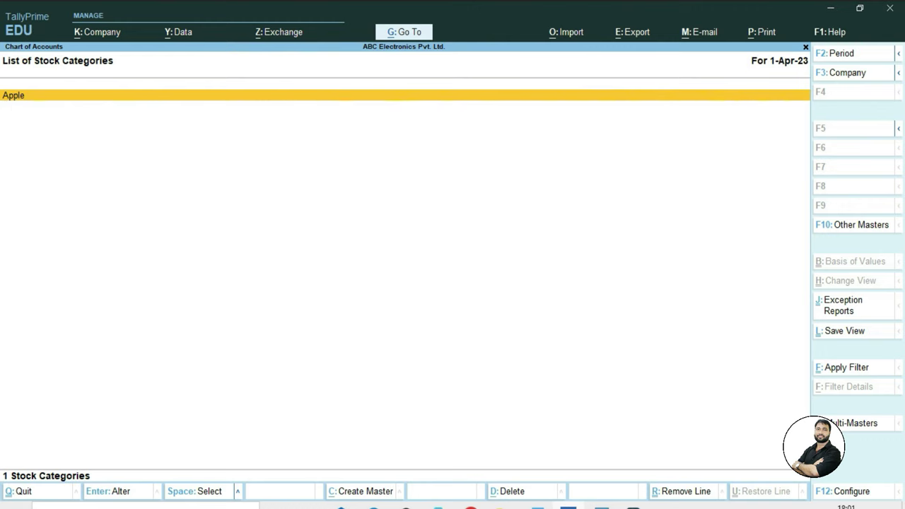
click(847, 427)
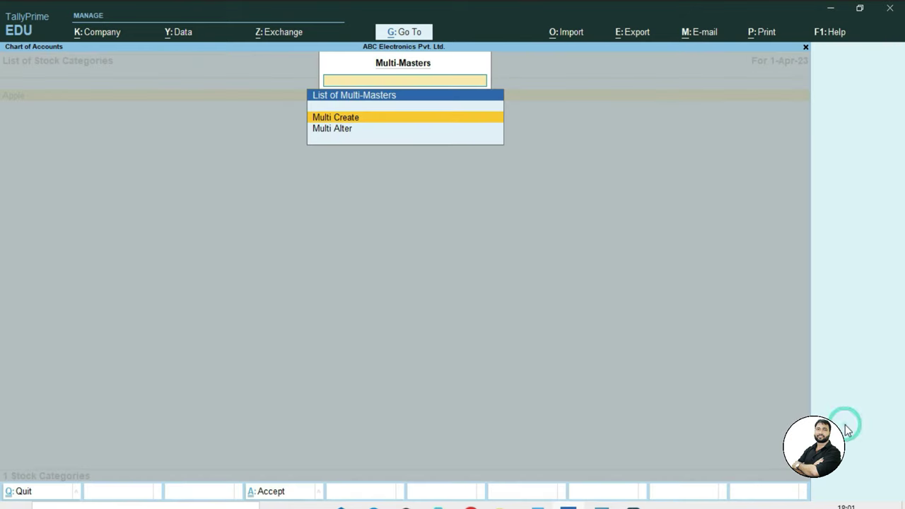
click(335, 118)
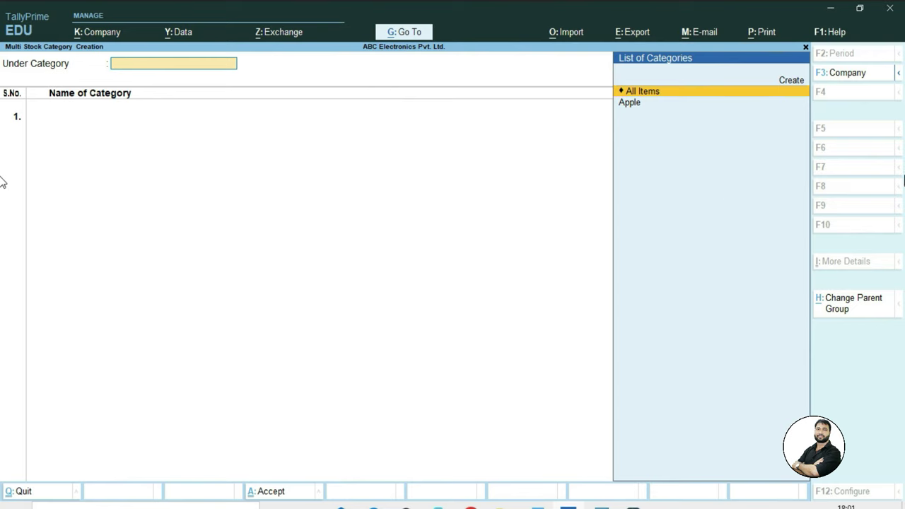
key(Return)
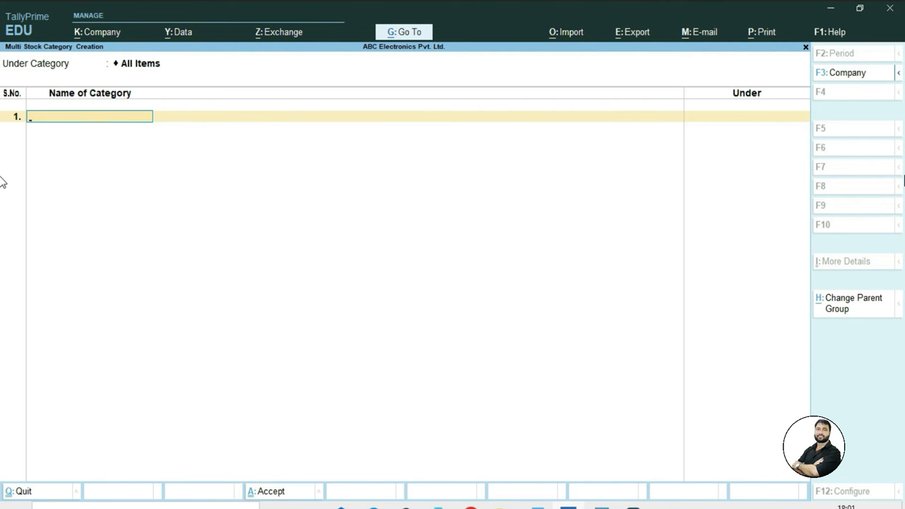
Step: Check the Stock Category list in Word, then add the categories Samsung and LG under Primary in TallyPrime and accept them
key(alt+Tab)
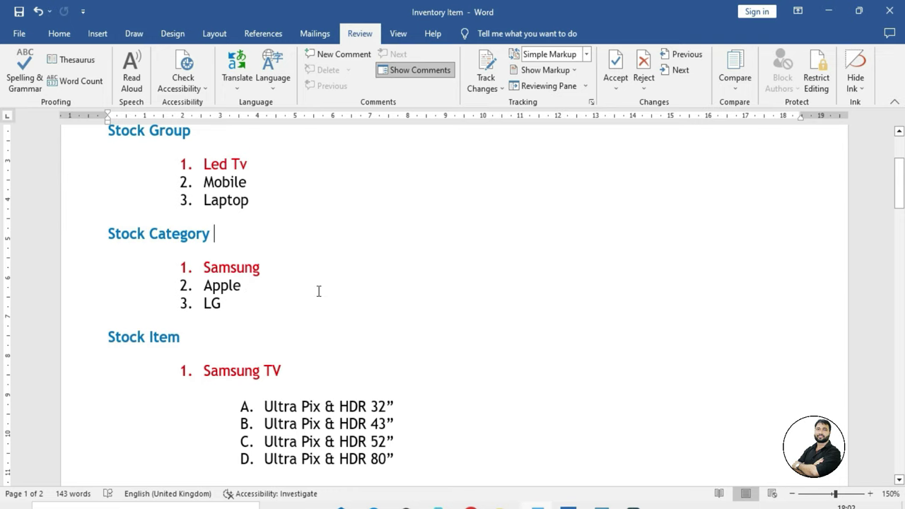
key(alt+Tab)
text(Samsung)
key(Return)
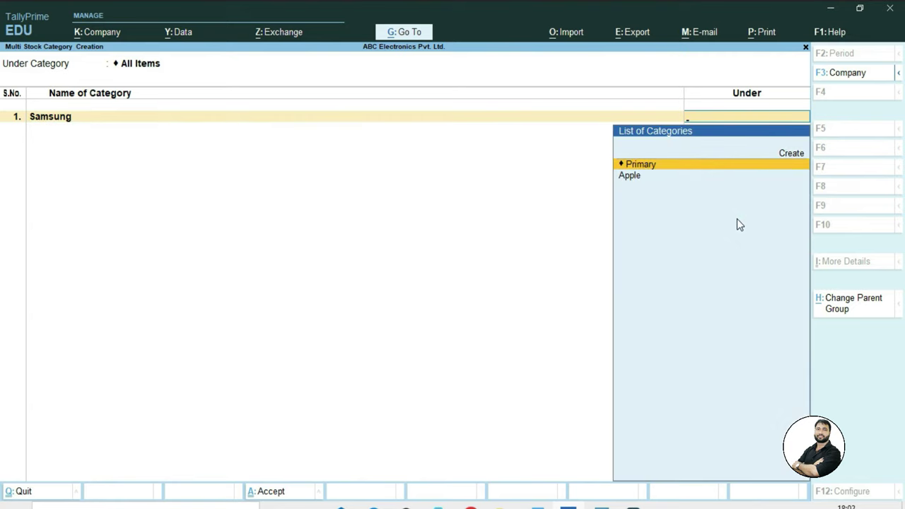
key(Return)
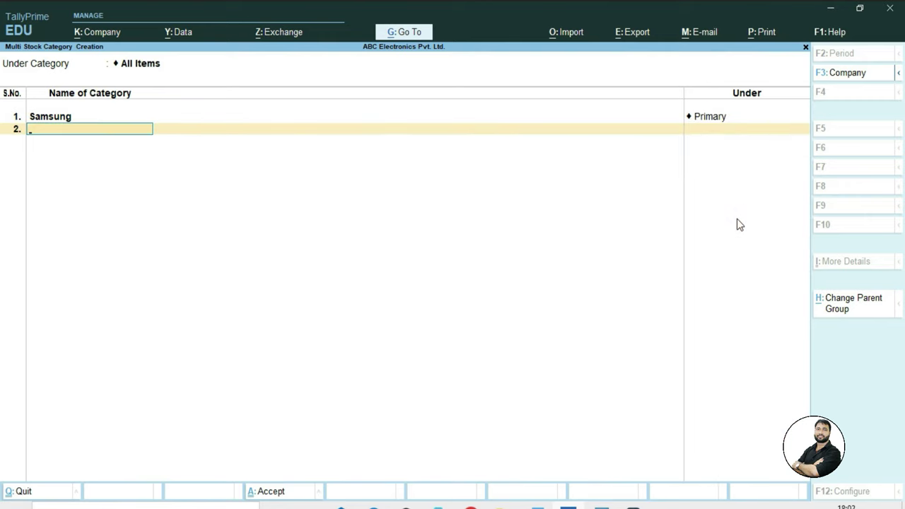
text(LG)
key(Return)
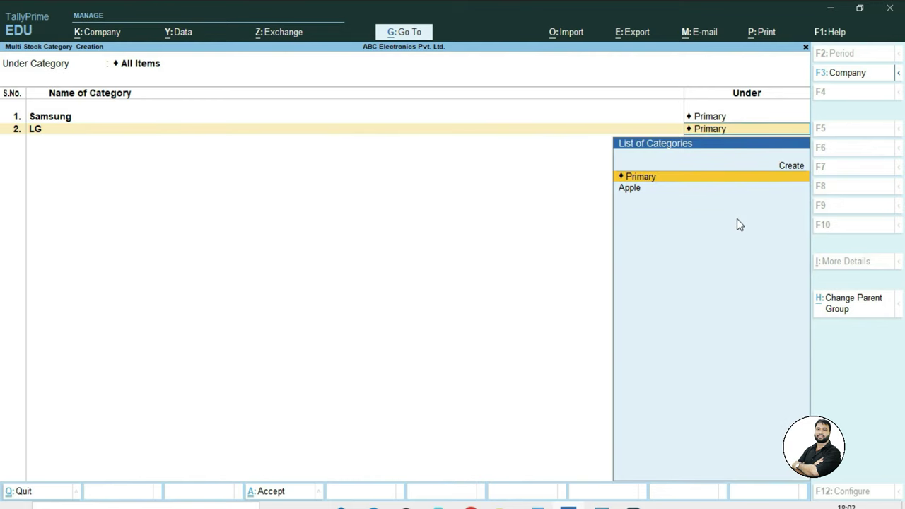
key(Return)
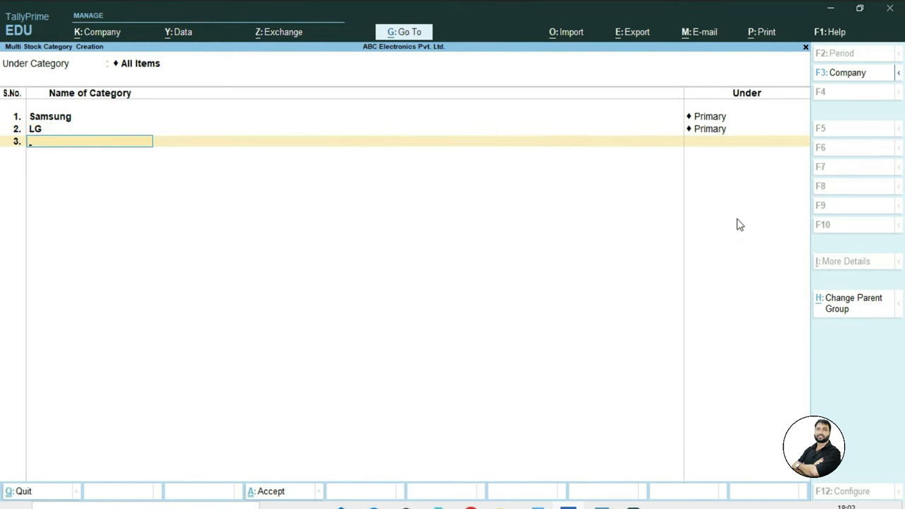
key(Return)
key(Return)
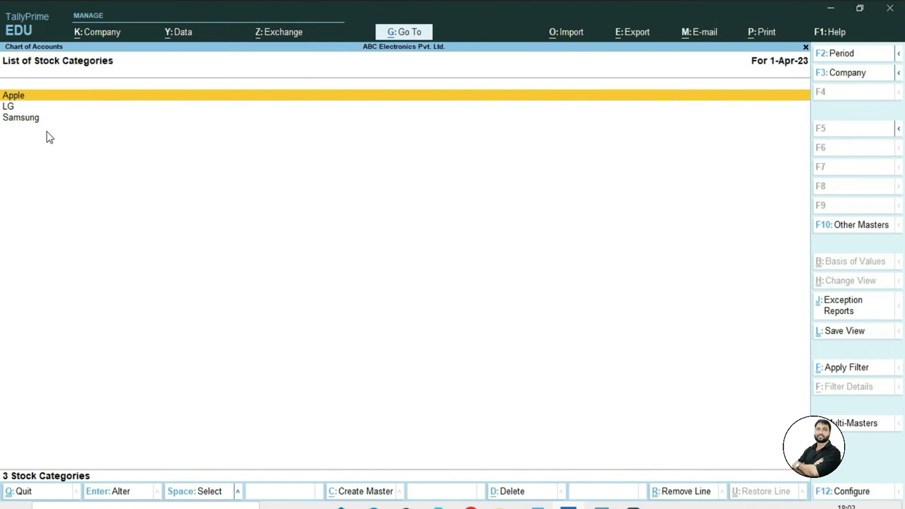
Step: Leave the stock category list and open the list of stock items from the chart of accounts
key(Escape)
key(Escape)
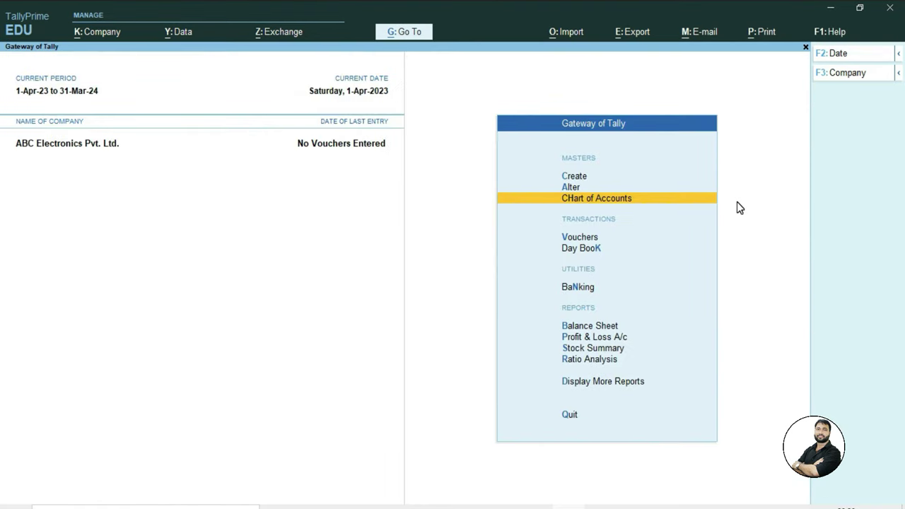
key(Return)
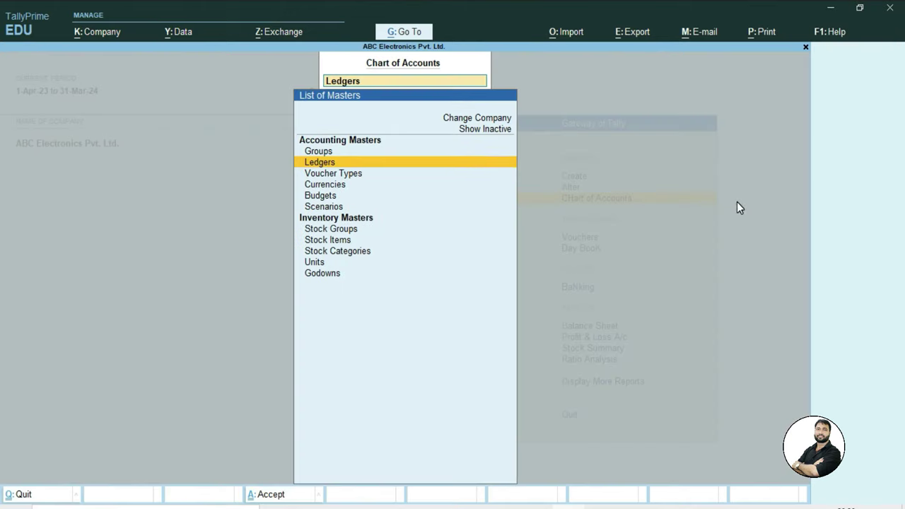
key(Down)
key(Down)
key(Down)
key(Down)
key(Down)
key(Down)
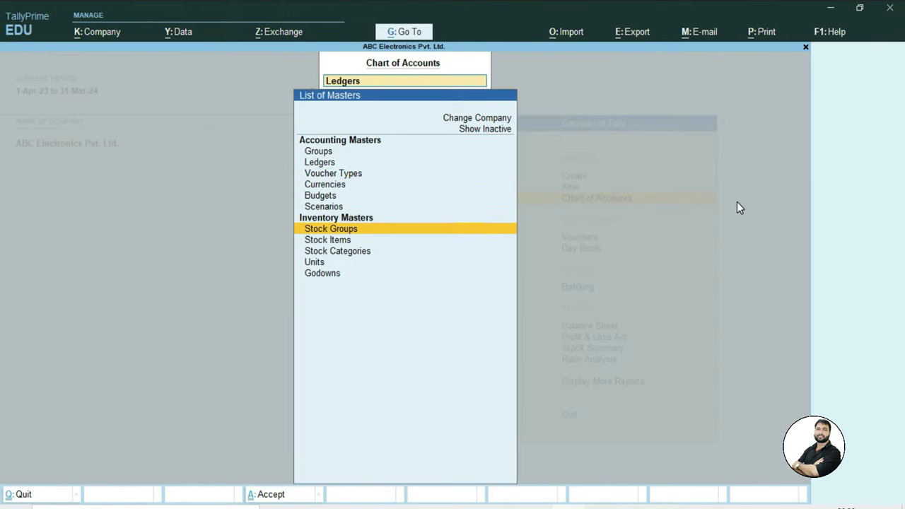
key(Return)
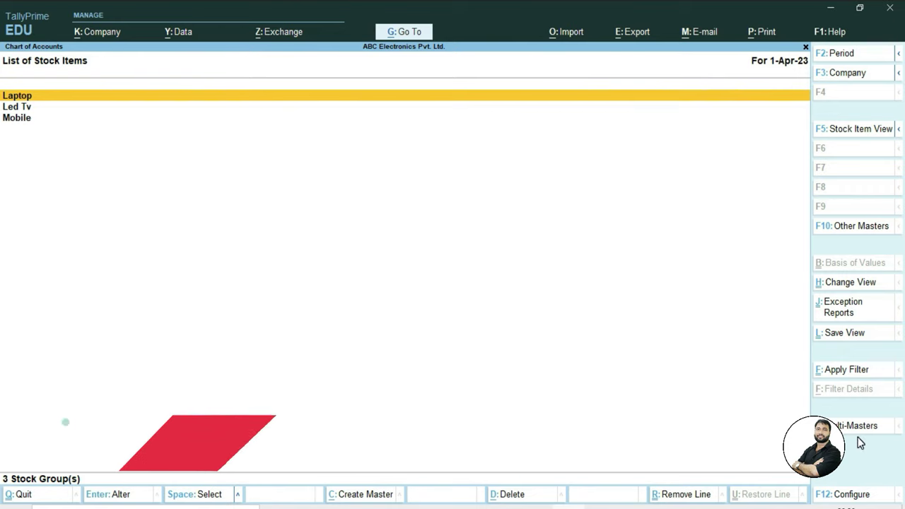
Step: Start multiple stock item creation with All Items as the parent group
key(alt)
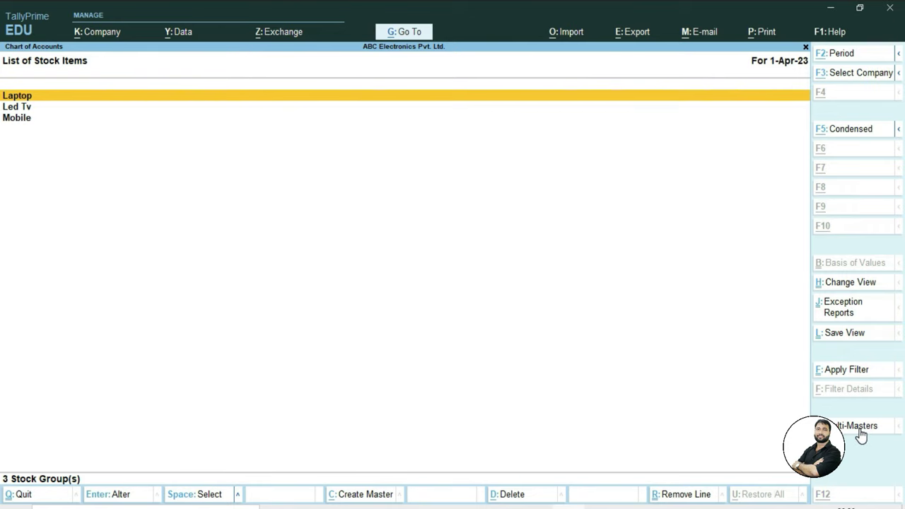
click(861, 430)
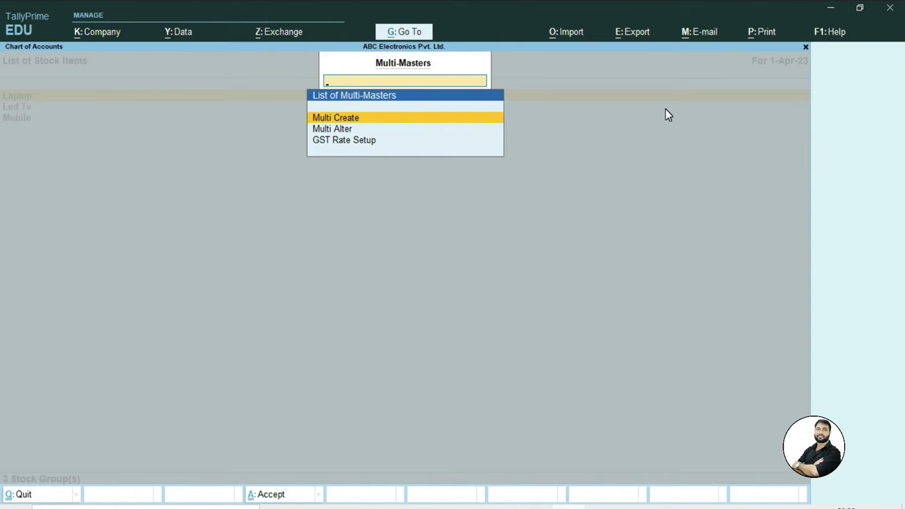
key(Return)
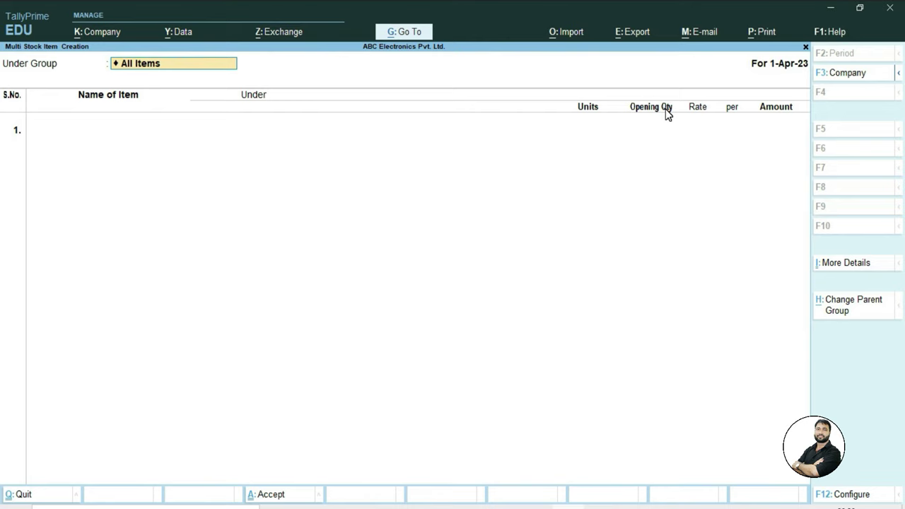
key(Return)
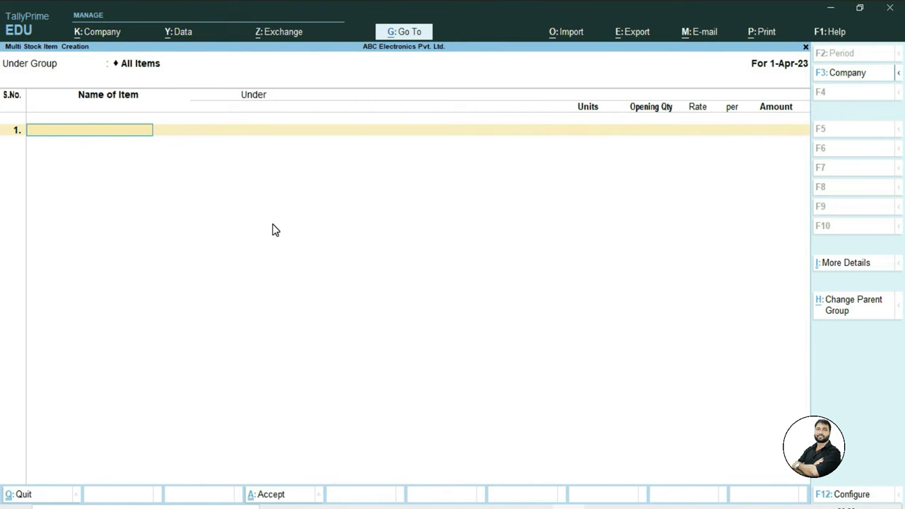
Step: Review the Stock Item list in Word, and copy the name Ultra Pix & HDR 32” into the first item row in TallyPrime
key(alt+Tab)
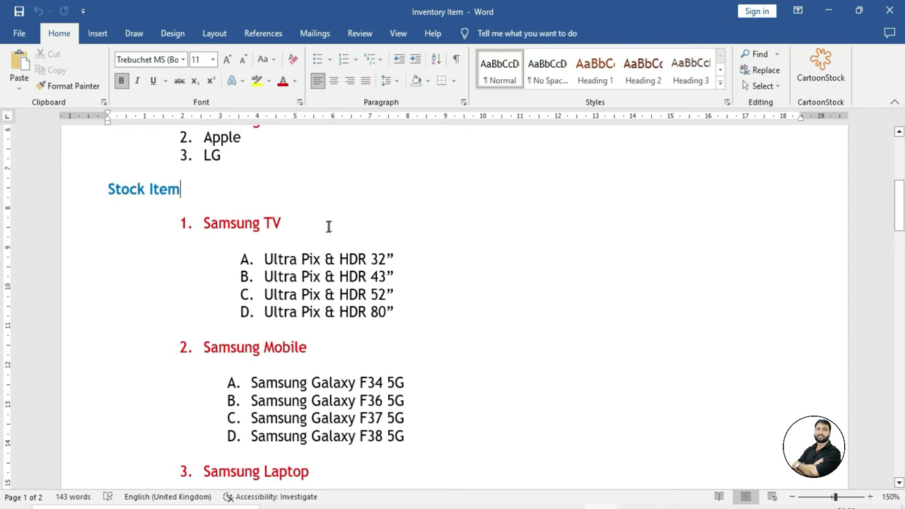
scroll(319, 237, down, 1)
scroll(311, 283, down, 2)
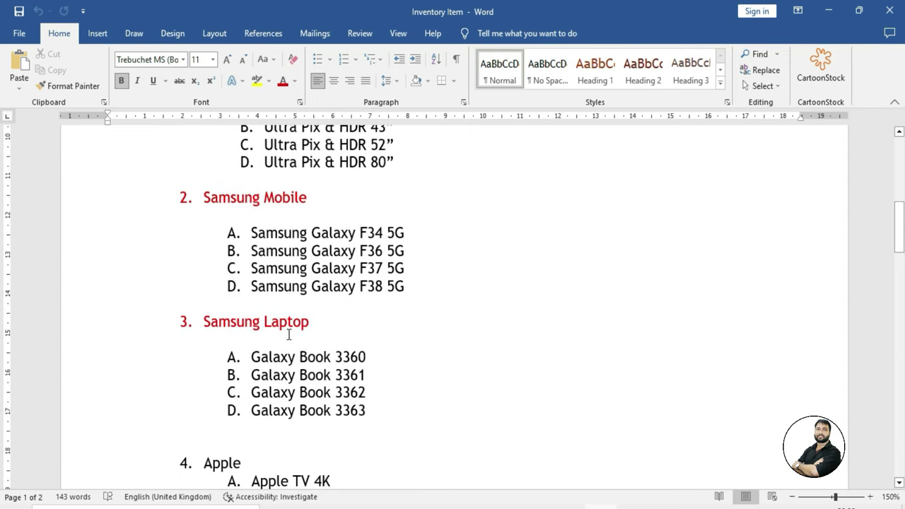
scroll(291, 332, up, 1)
scroll(291, 334, up, 2)
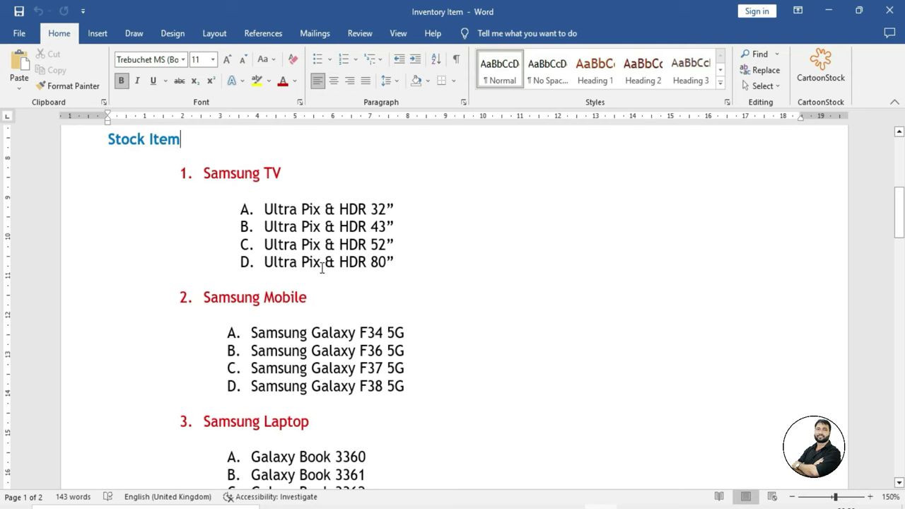
click(264, 206)
key(shift+End)
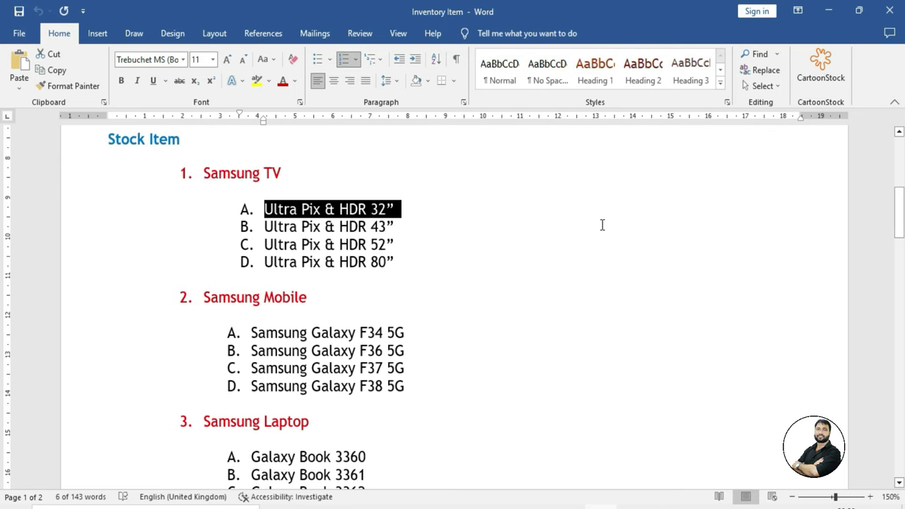
key(alt+Tab)
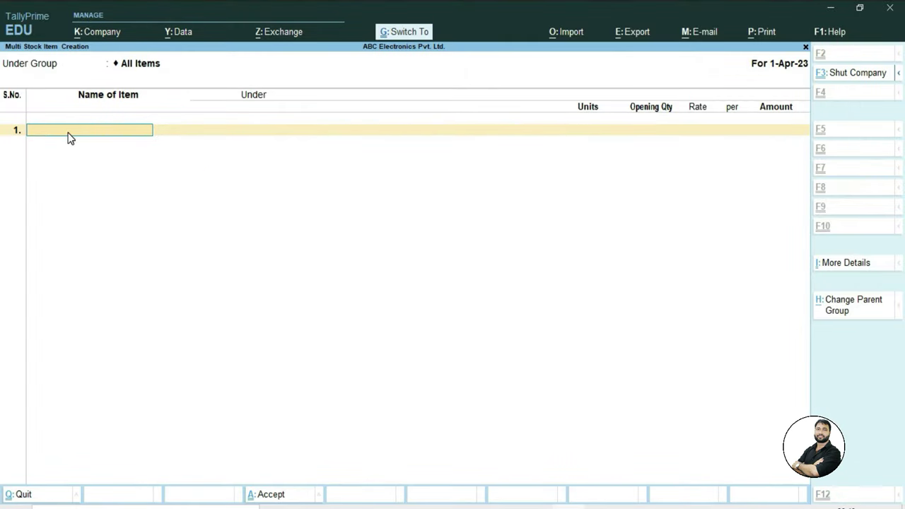
key(ctrl+alt+v)
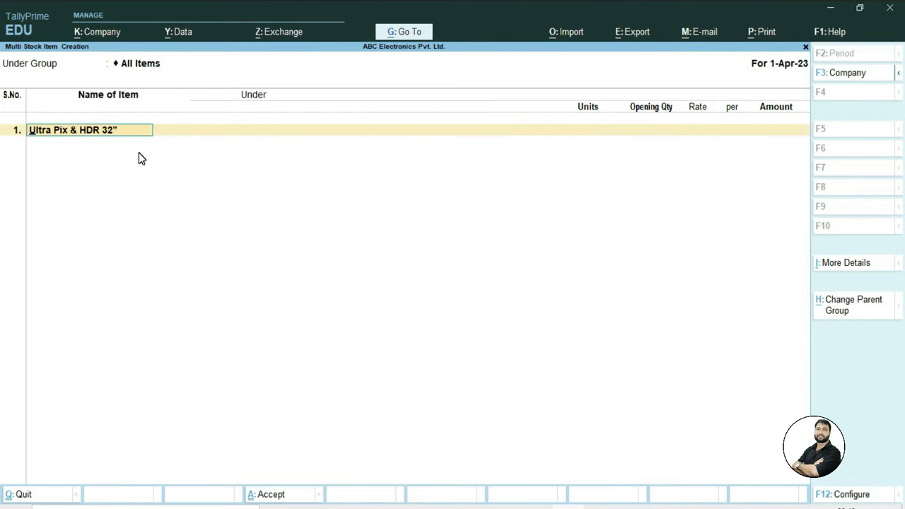
Step: Place the item Ultra Pix & HDR 32” under the Led Tv group with Pcs as its unit
key(Return)
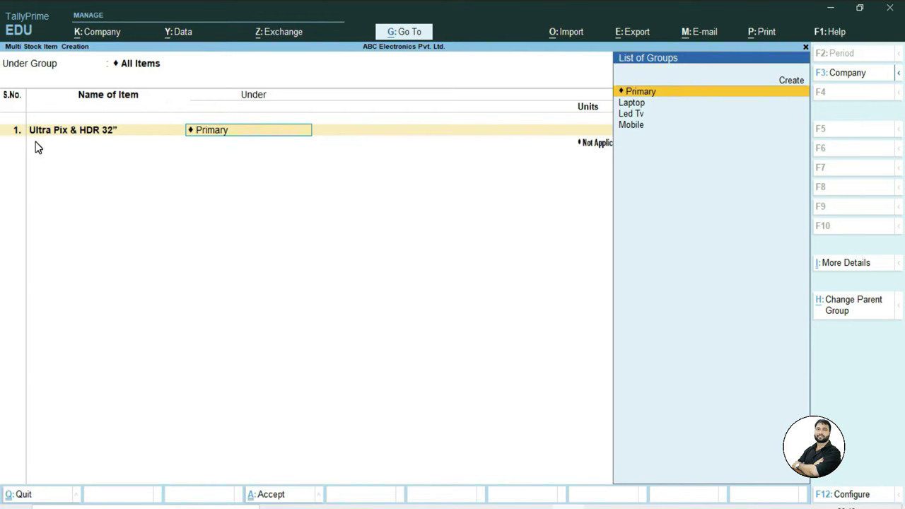
click(634, 115)
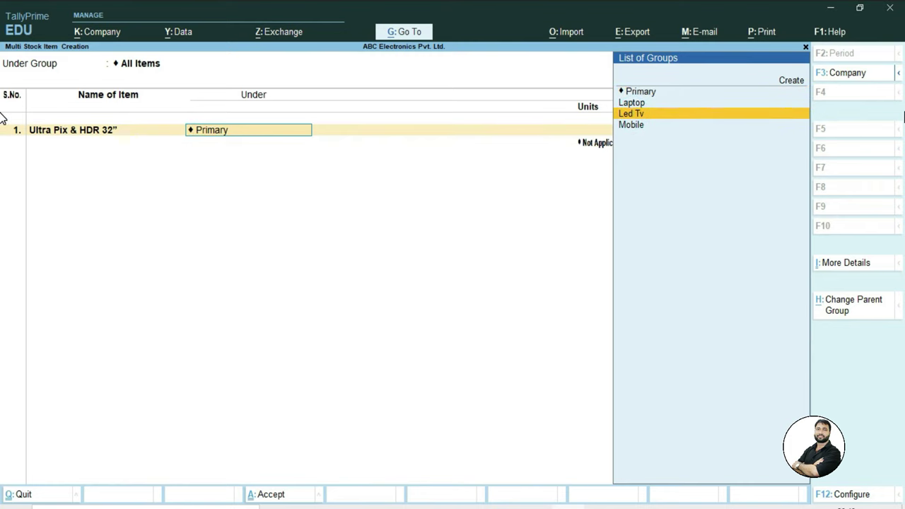
key(Return)
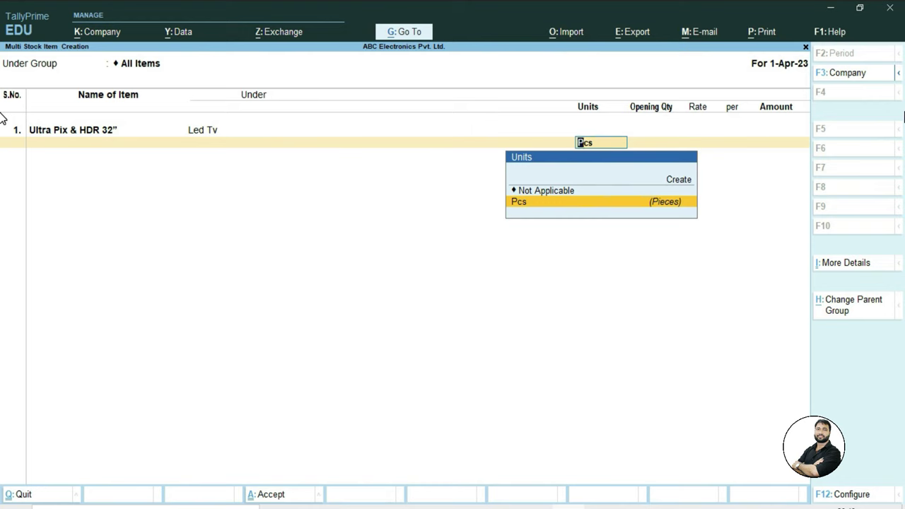
Step: Configure the multi stock item entry to show stock category details, without skipping the category column, and accept the configuration
key(F12)
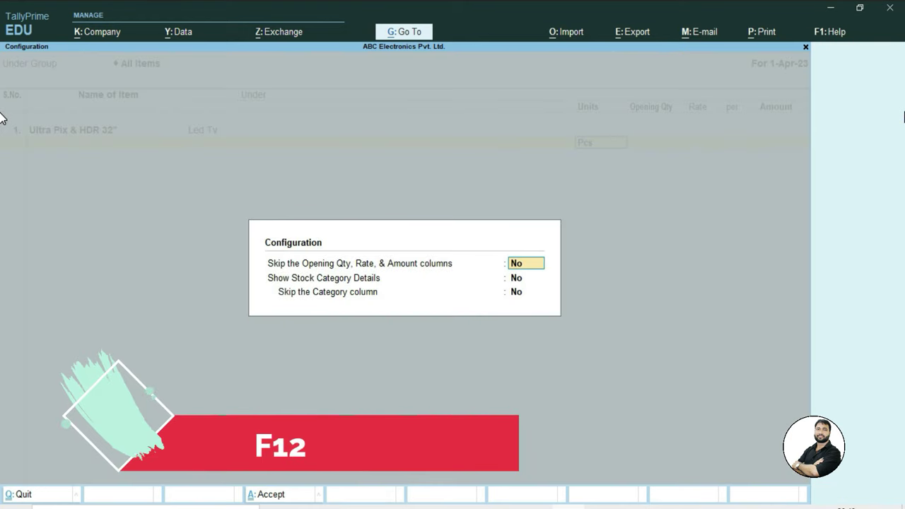
key(Return)
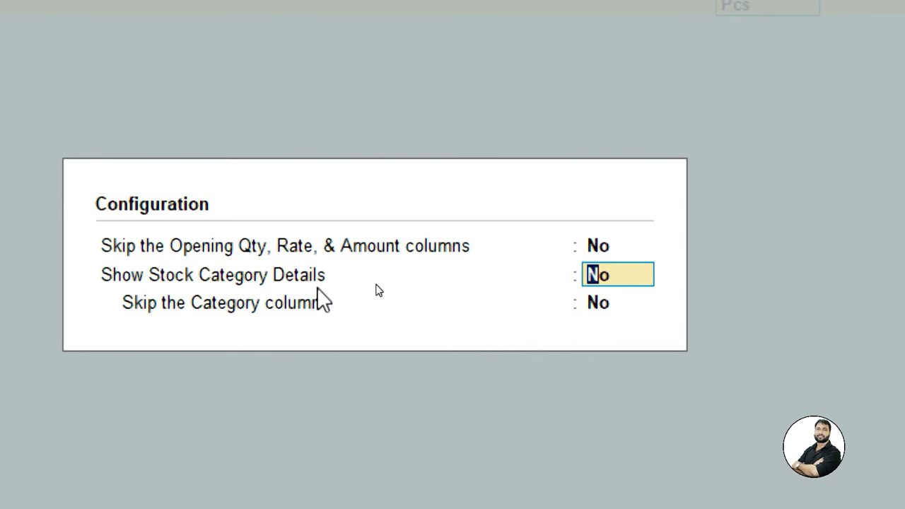
text(y)
key(Return)
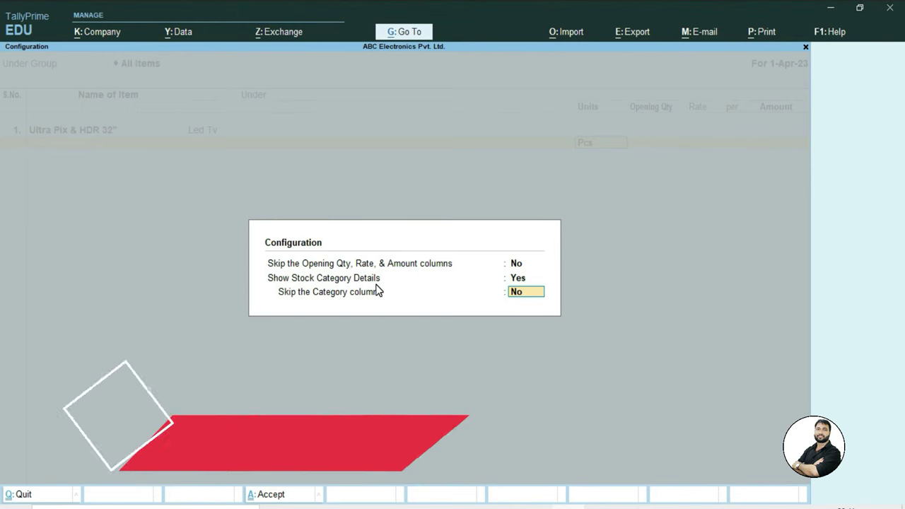
key(ctrl+a)
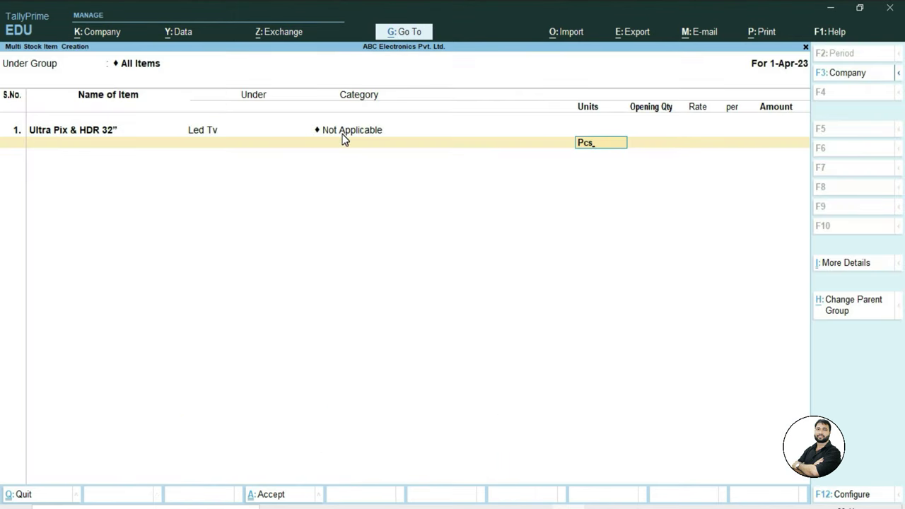
Step: Assign the Samsung category to the item Ultra Pix & HDR 32” in the first row
key(BackSpace)
key(BackSpace)
key(BackSpace)
key(BackSpace)
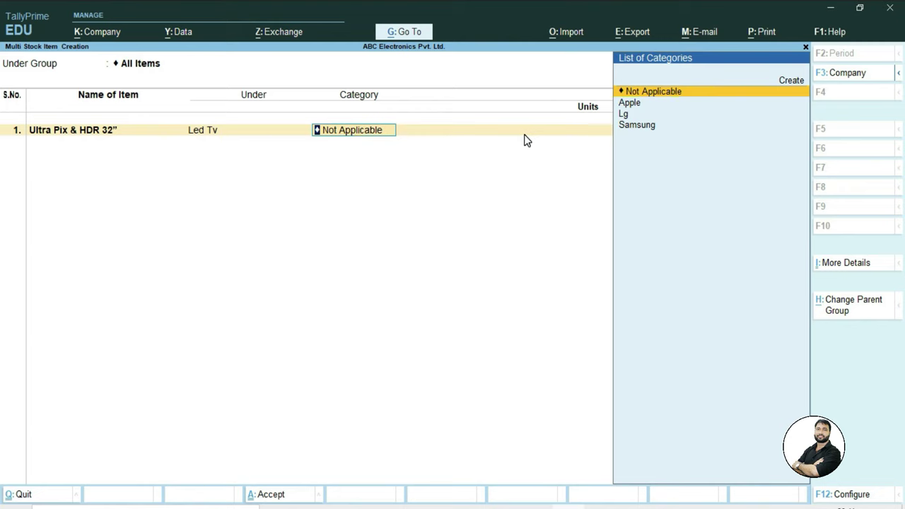
key(Down)
key(Down)
key(Down)
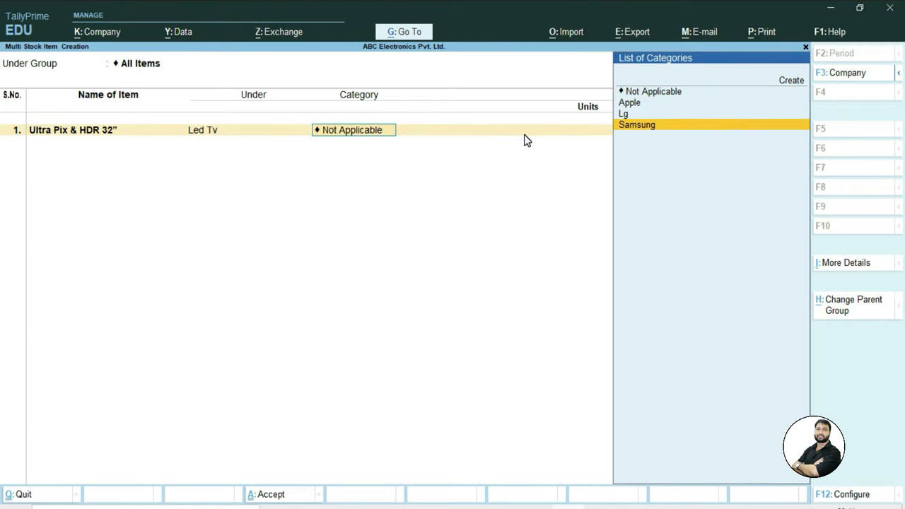
key(Return)
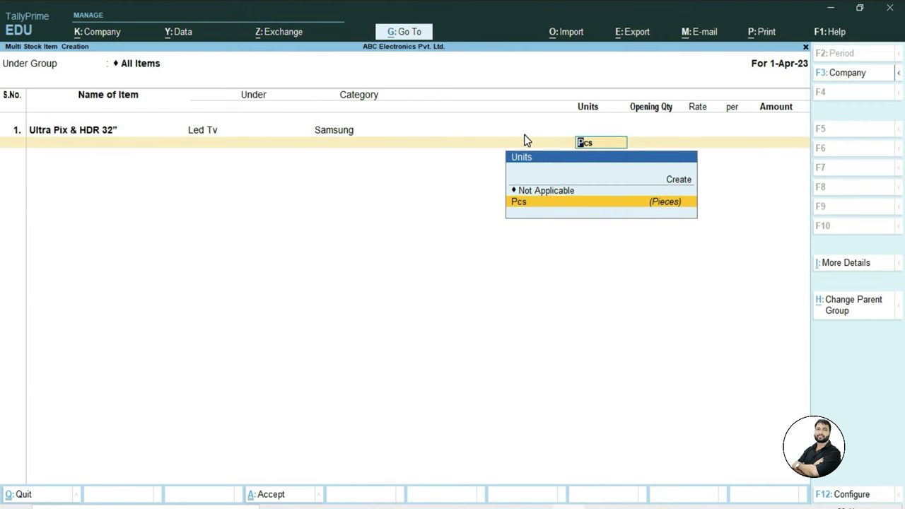
Step: Create a simple unit Nos. with quantity code NOS-NUMBERS and 0 decimal places as the first item's unit, leaving its opening quantity blank
key(BackSpace)
key(Up)
key(Up)
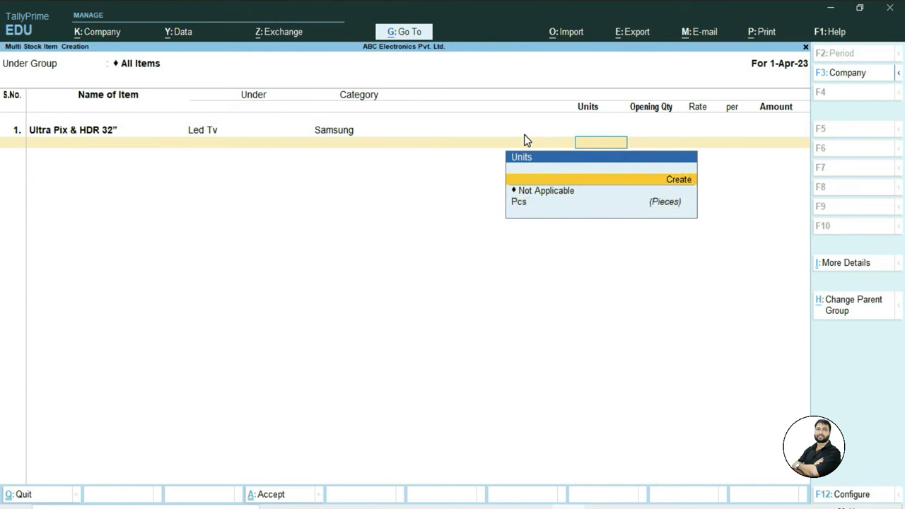
key(Return)
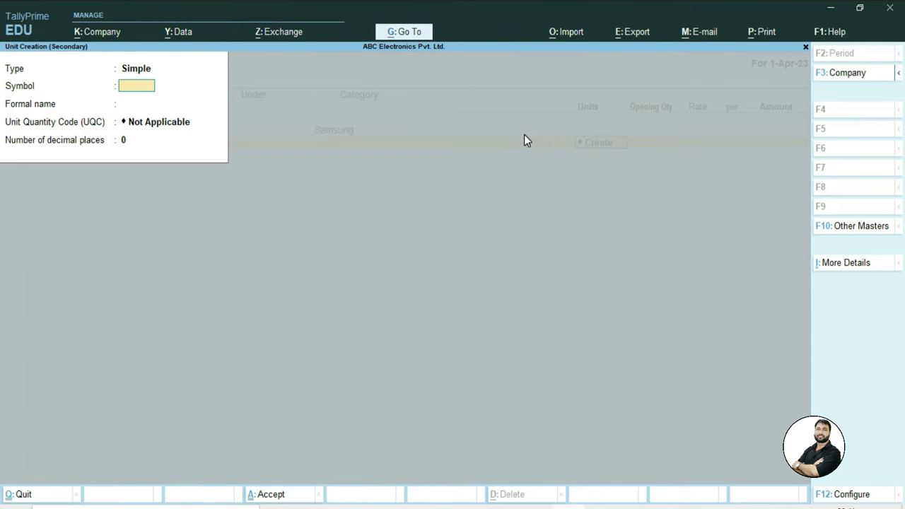
text(Nos.)
key(Return)
key(Return)
text(no)
key(Return)
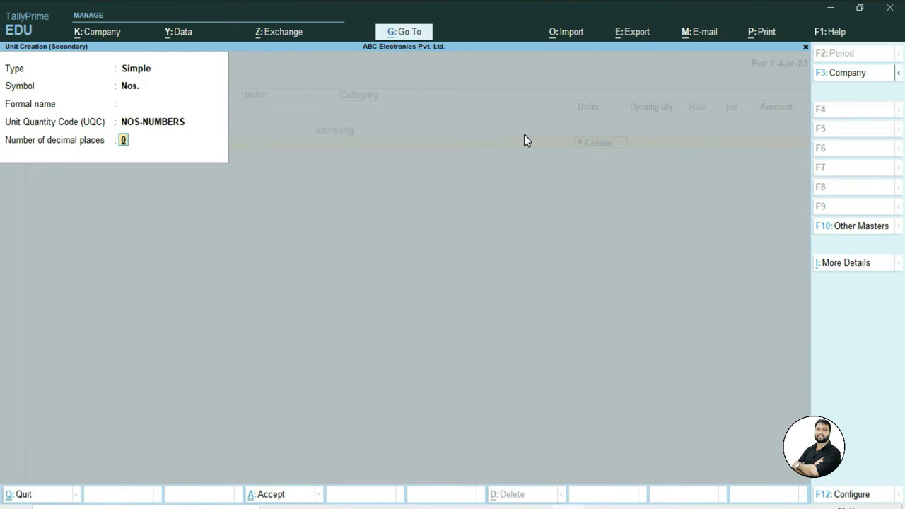
key(Return)
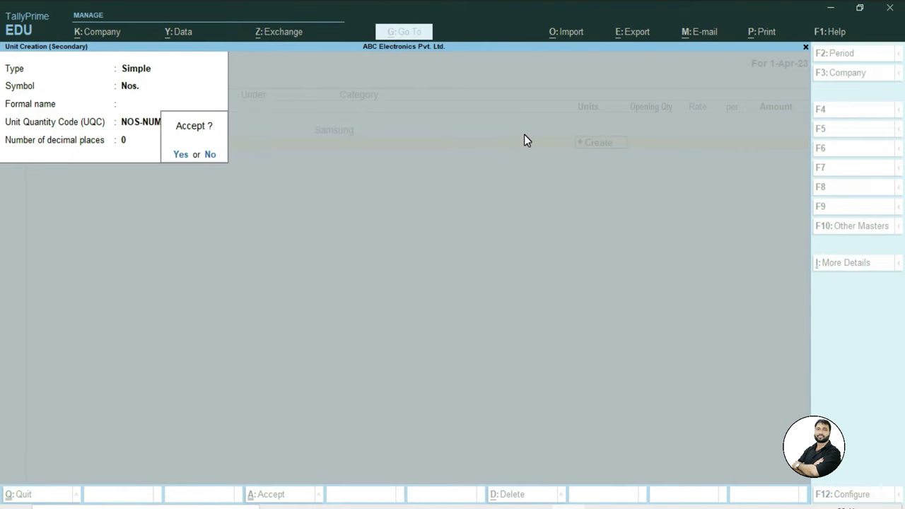
key(Return)
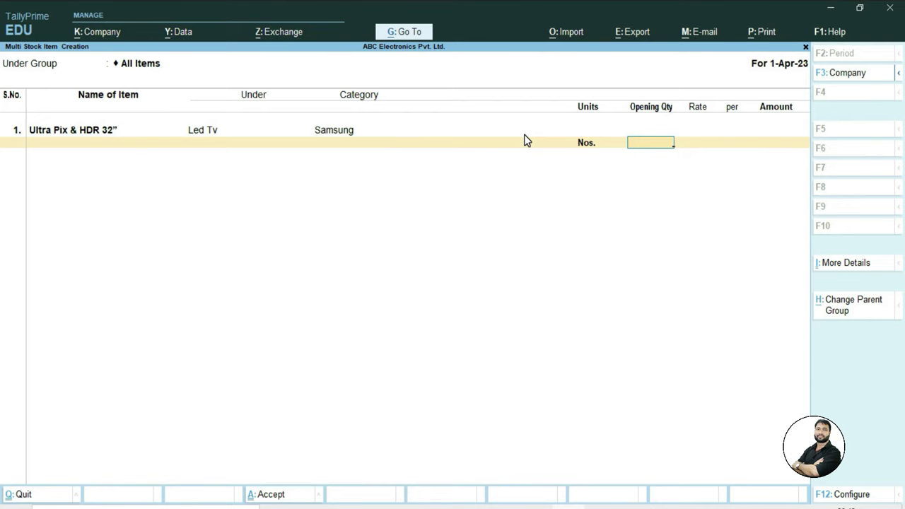
key(Return)
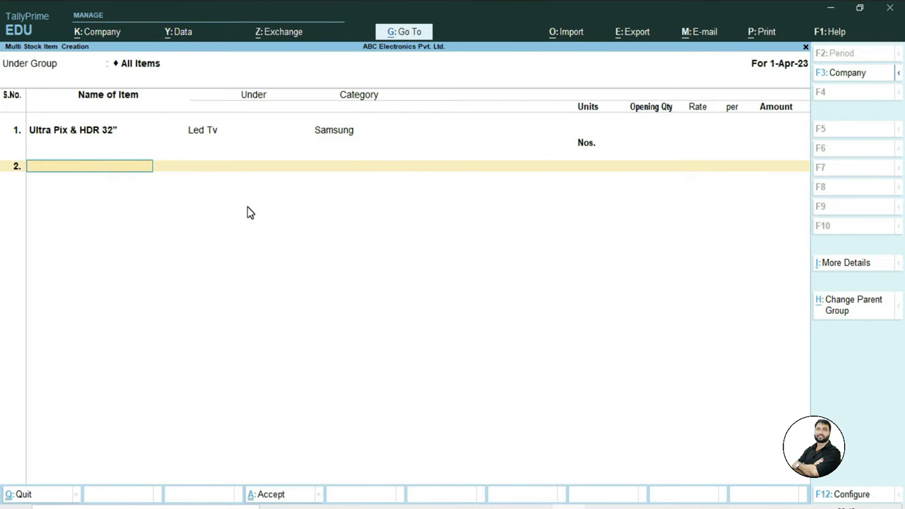
Step: Copy the name Ultra Pix & HDR 43” from the Samsung TV list in Word into TallyPrime's second item row
key(alt+Tab)
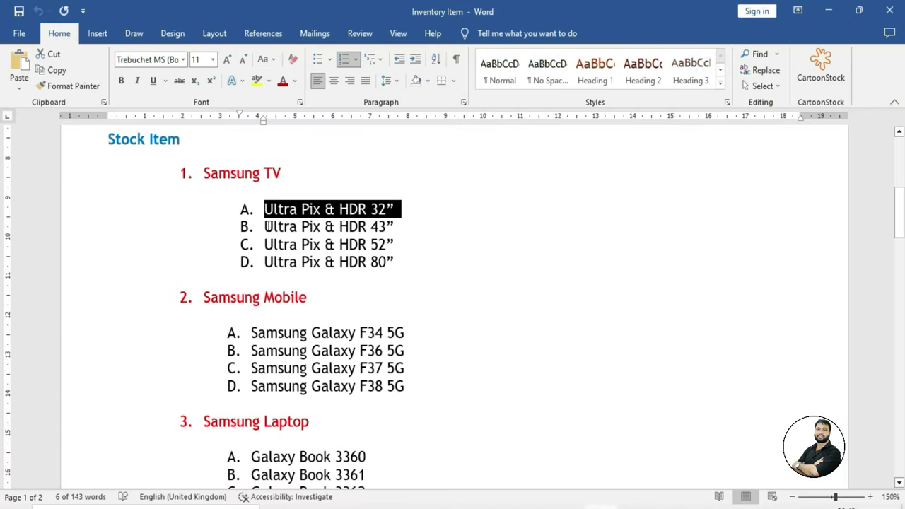
click(265, 226)
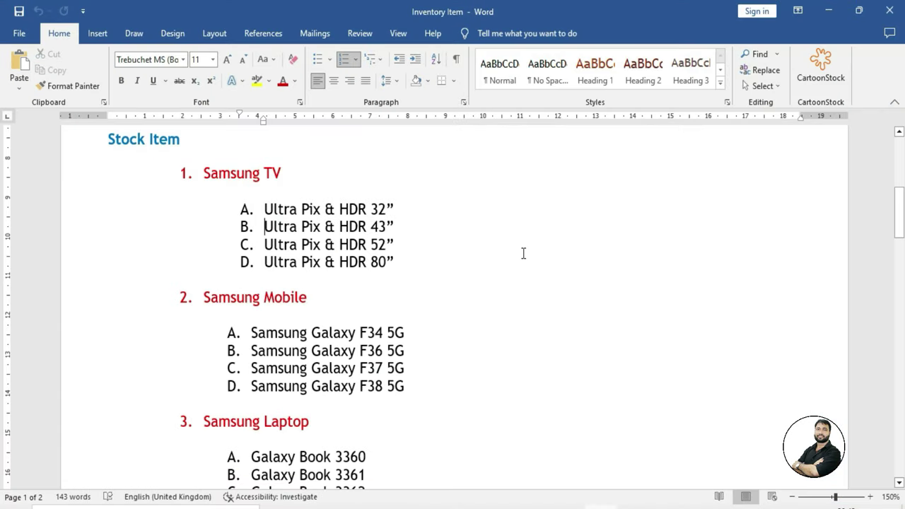
key(shift+End)
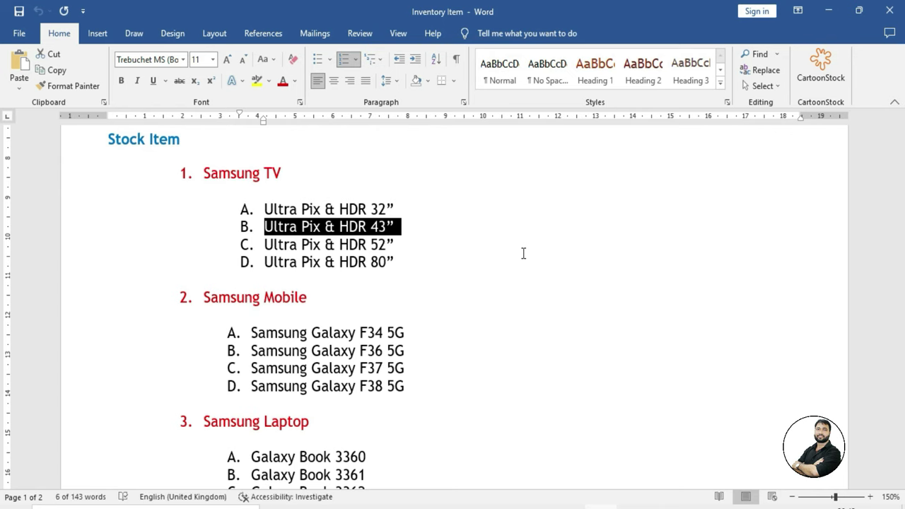
key(alt+Tab)
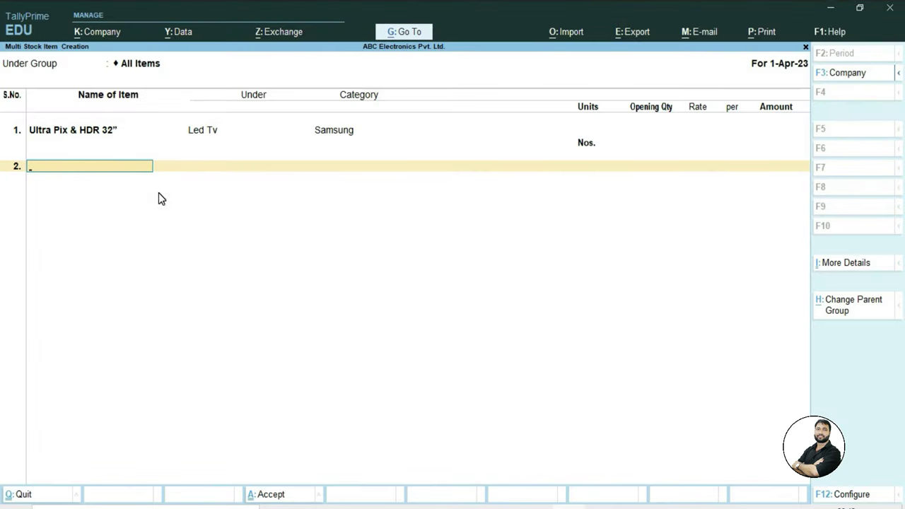
key(ctrl+alt+v)
Step: Place Ultra Pix & HDR 43” under the Led Tv group with category Samsung and unit Nos., leaving the opening quantity blank
key(Return)
key(Down)
key(Down)
key(Return)
key(Down)
key(Down)
key(Down)
key(Return)
key(Up)
key(Return)
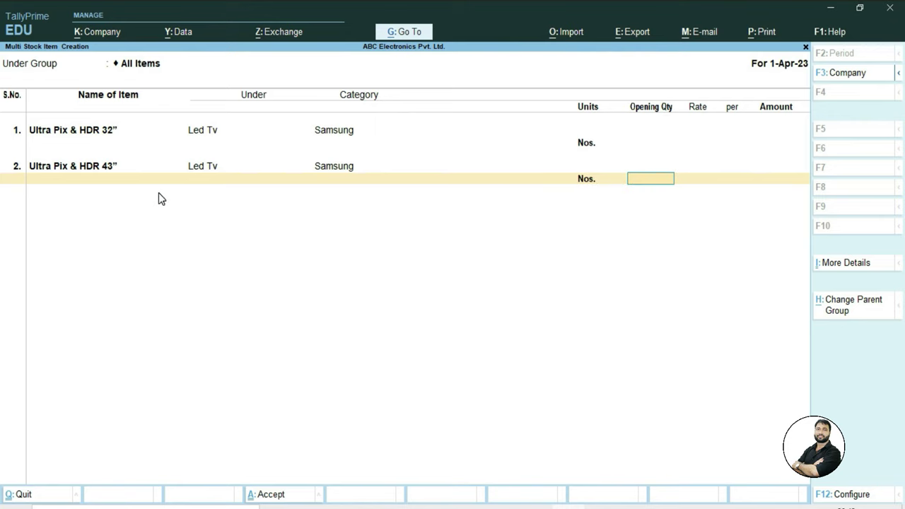
key(Return)
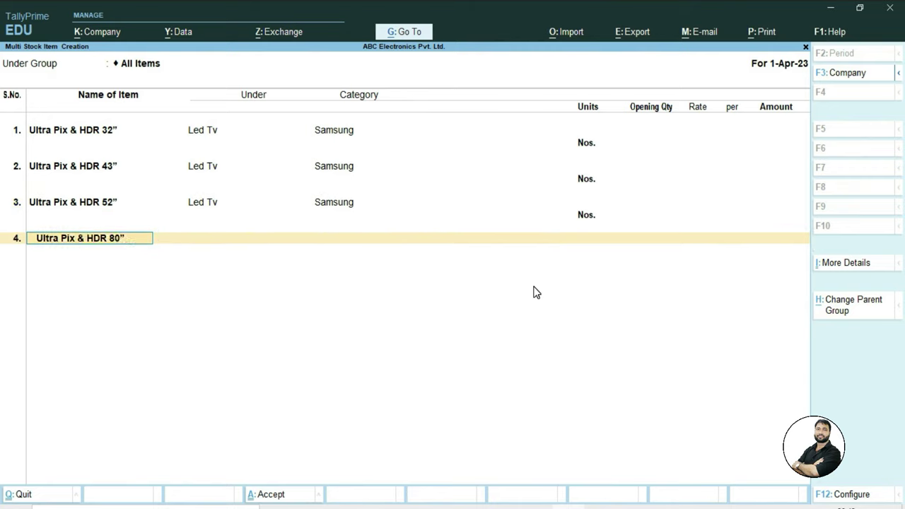
Step: Complete the Ultra Pix & HDR 80” row with group Led Tv, category Samsung and unit Nos., without an opening quantity
key(Return)
key(Return)
key(Return)
key(Return)
key(Return)
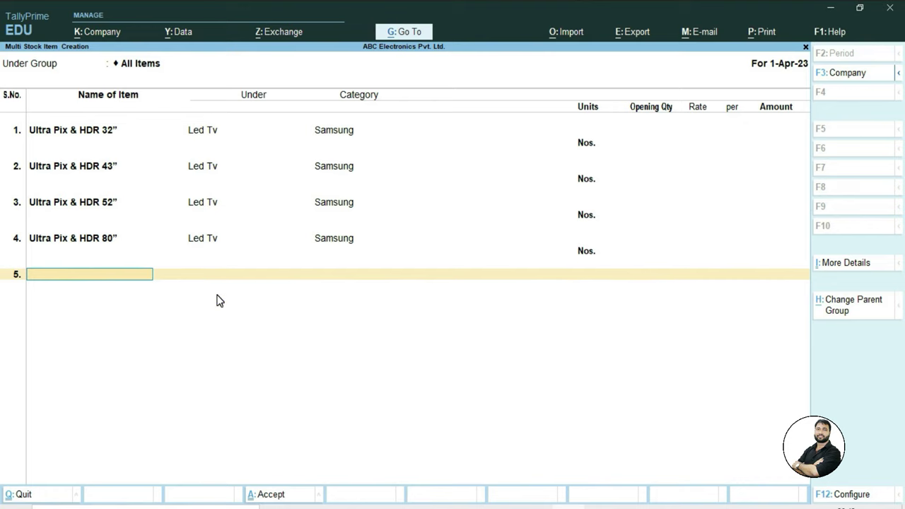
Step: Copy the name Samsung Galaxy F34 5G from the Samsung Mobile list in Word into TallyPrime's fifth item row
key(alt+Tab)
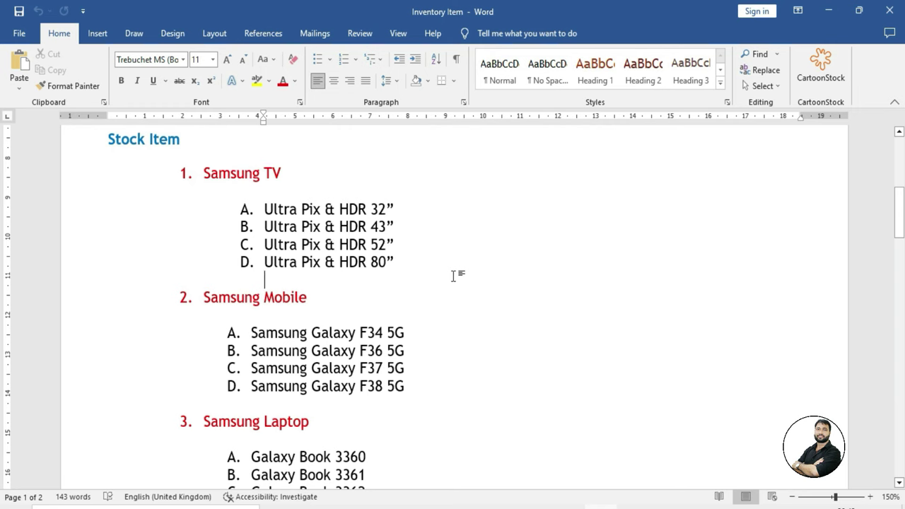
scroll(410, 293, down, 2)
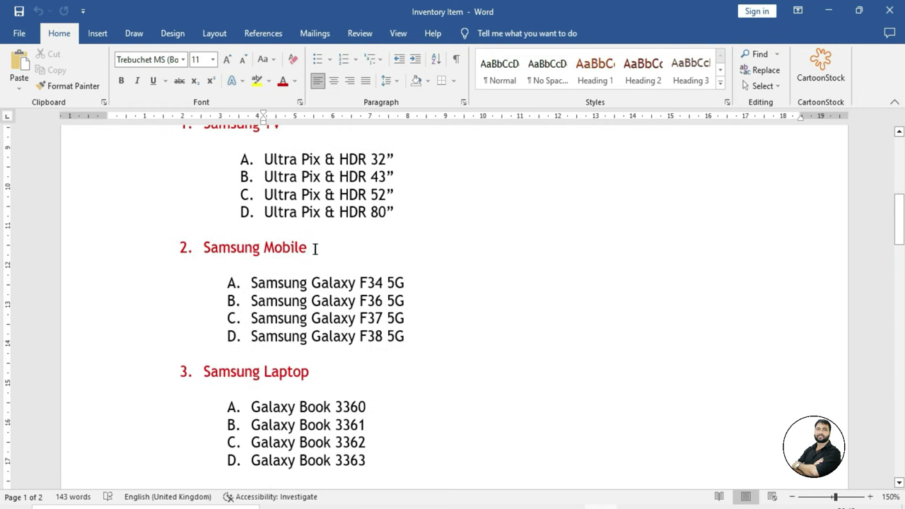
click(251, 283)
key(shift+End)
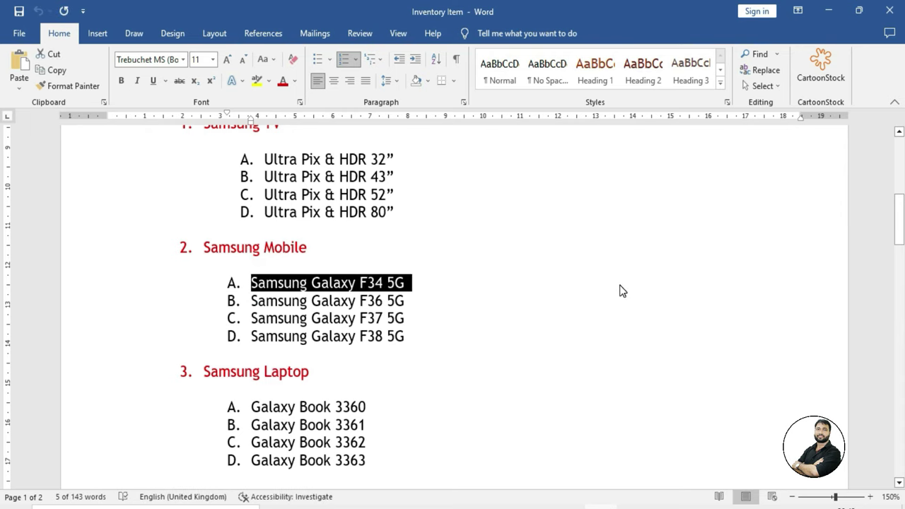
key(alt+Tab)
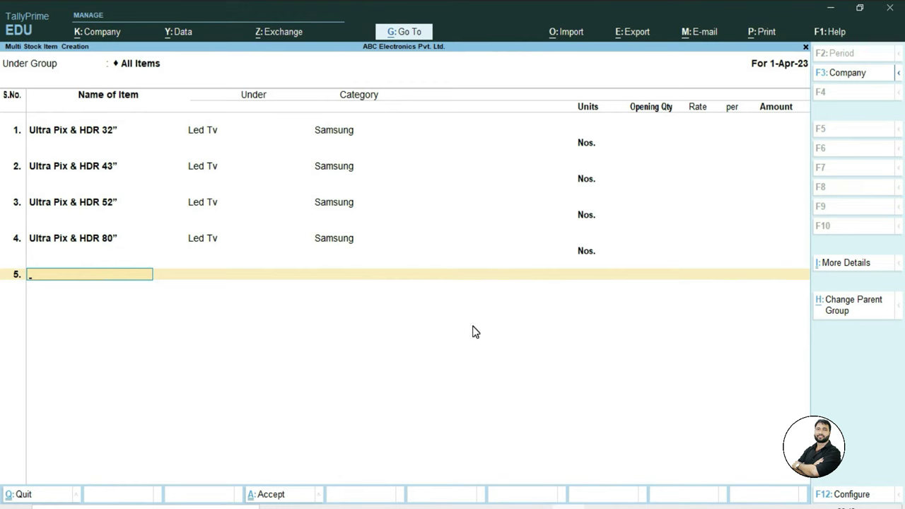
key(ctrl+alt+v)
key(Return)
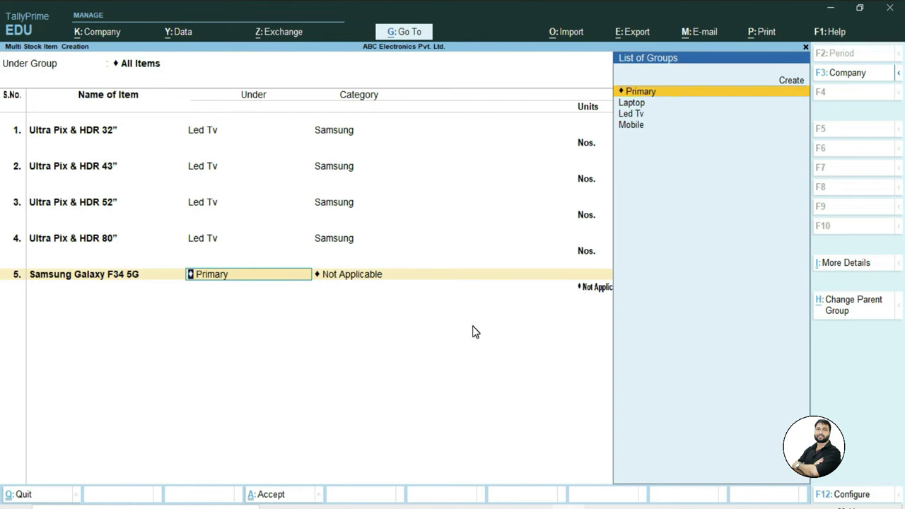
Step: Place Samsung Galaxy F34 5G under the Mobile group with category Samsung and unit Pcs, leaving the opening quantity blank
key(Down)
key(Down)
key(Down)
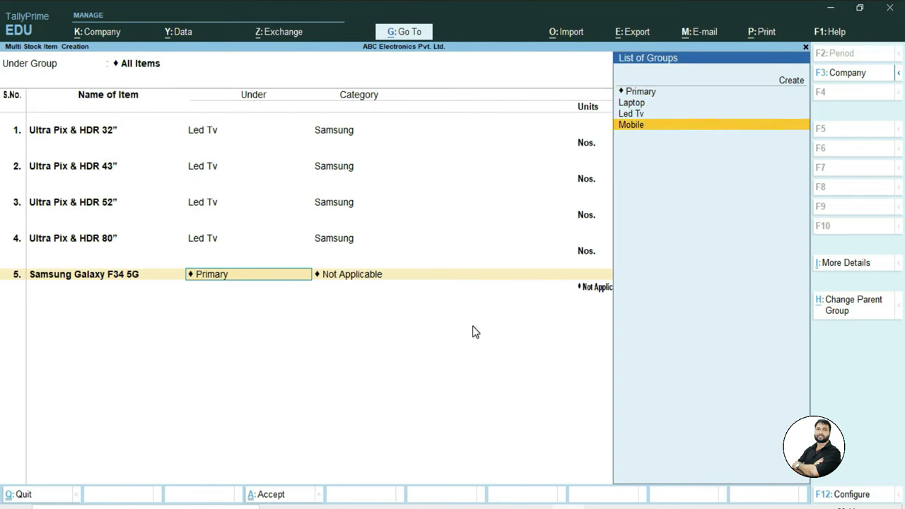
key(Return)
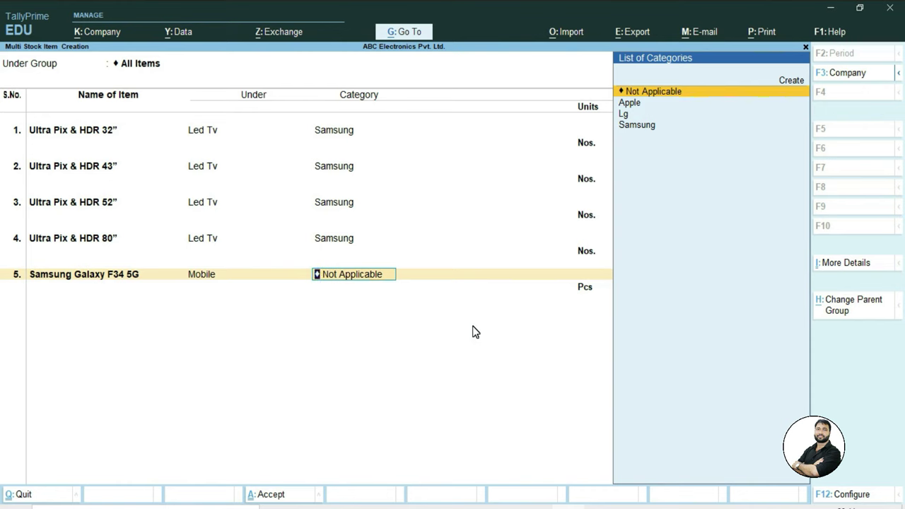
key(Down)
key(Down)
key(Down)
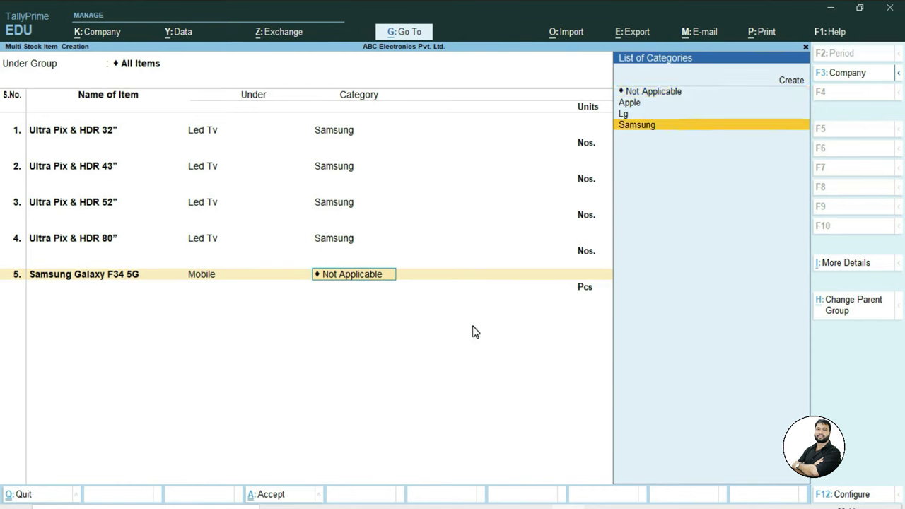
key(Return)
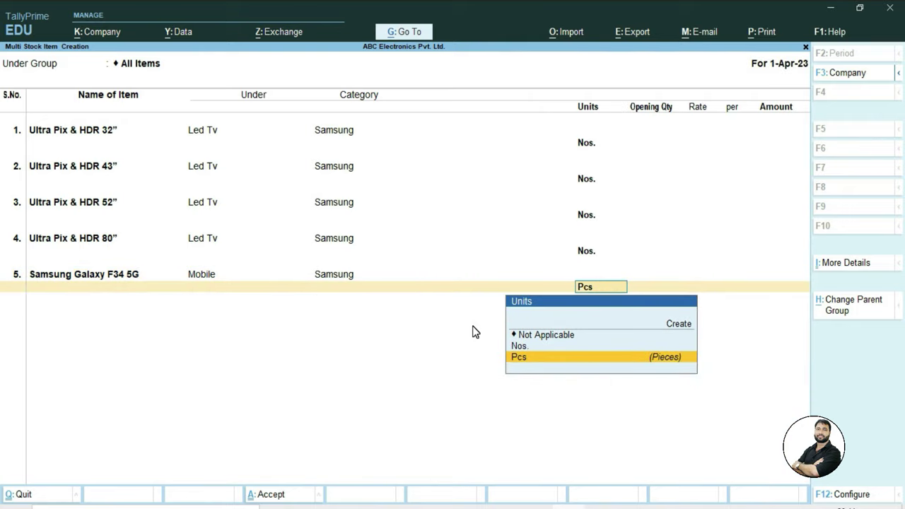
key(Return)
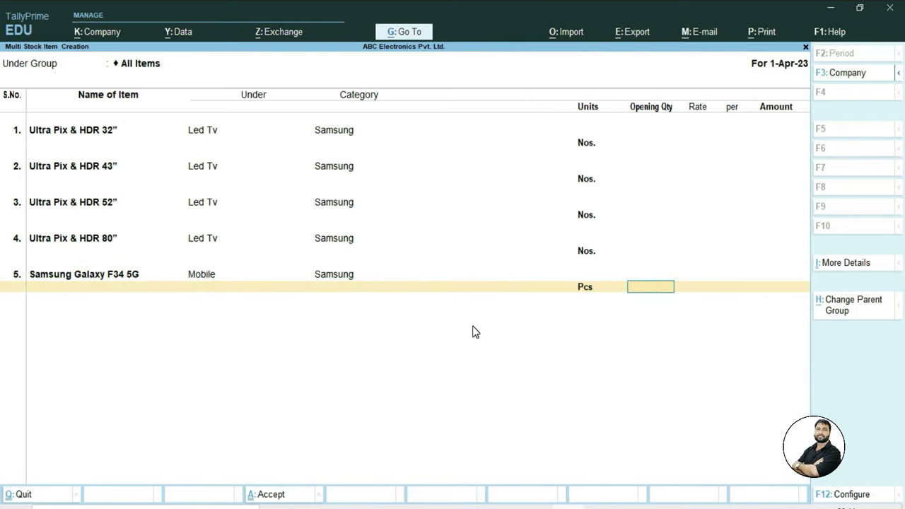
key(Return)
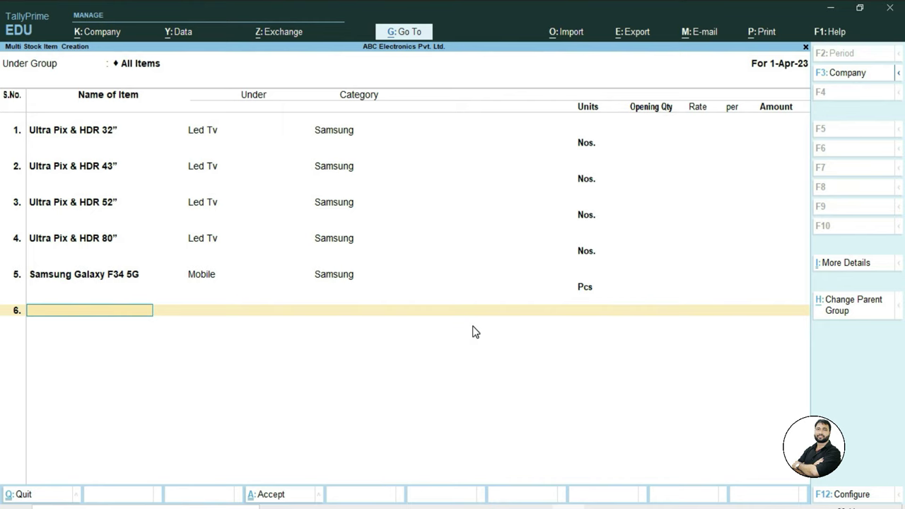
Step: Add Samsung Galaxy F36 5G from the Word list as the sixth item, under Mobile with category Samsung and unit Pcs
key(alt+Tab)
text(Samsung Galaxy F36 5G)
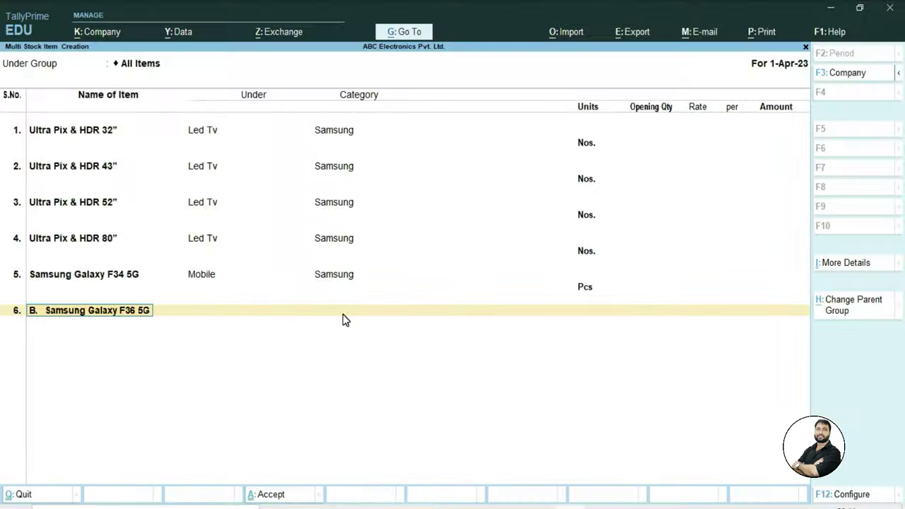
key(Return)
key(Return)
key(Return)
key(Return)
key(Return)
Step: Add Samsung Galaxy F37 5G as the seventh item, under Mobile with category Samsung and unit Pcs
text(Samsung Galaxy F37 5G)
key(Return)
key(Return)
text(Samsung)
key(Return)
key(Return)
key(Return)
Step: Add Samsung Galaxy F38 5G as the eighth item, under Mobile with category Samsung and unit Pcs
text(Samsung Galaxy F38 5G)
key(Return)
key(Return)
text(Samsung)
key(Return)
key(Return)
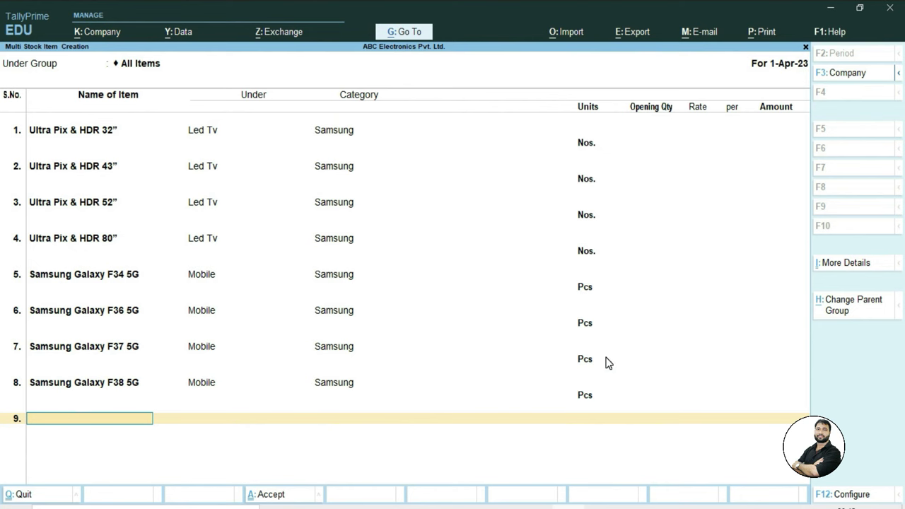
Step: Copy the name Galaxy Book 3360 from the Samsung Laptop list in Word into TallyPrime's ninth item row
key(alt+Tab)
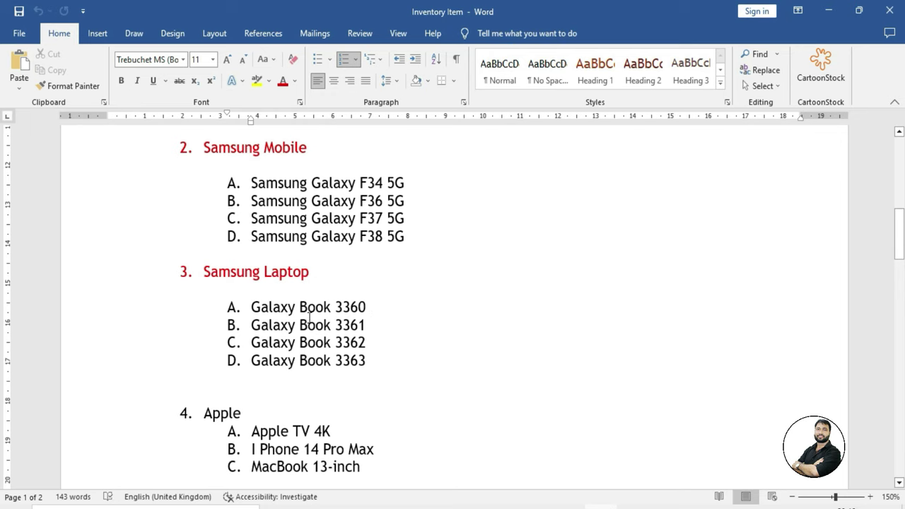
drag(248, 306, 413, 308)
key(alt+Tab)
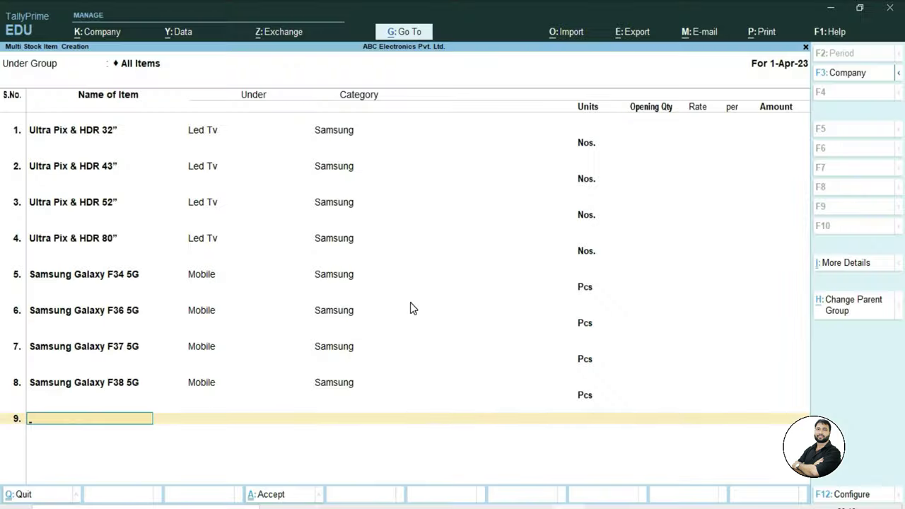
key(ctrl+alt+v)
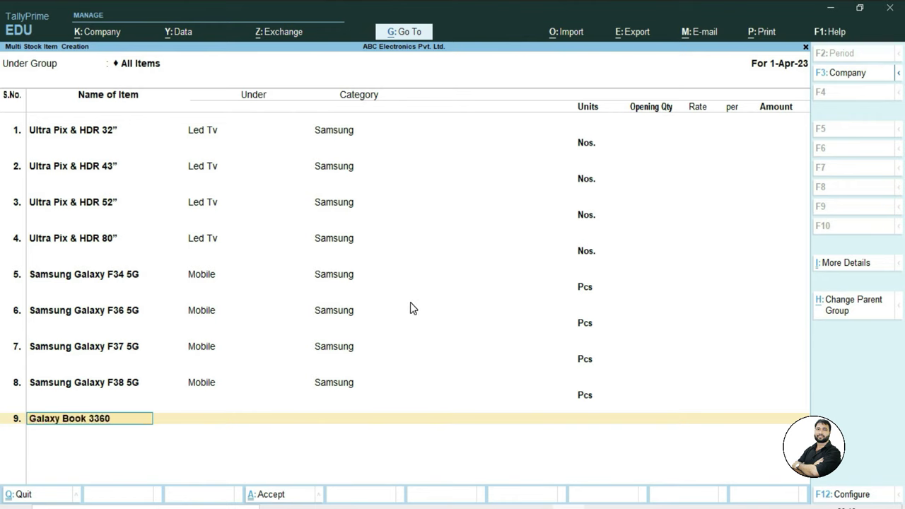
key(Return)
Step: Place Galaxy Book 3360 under the Laptop group with Samsung as its category
key(Down)
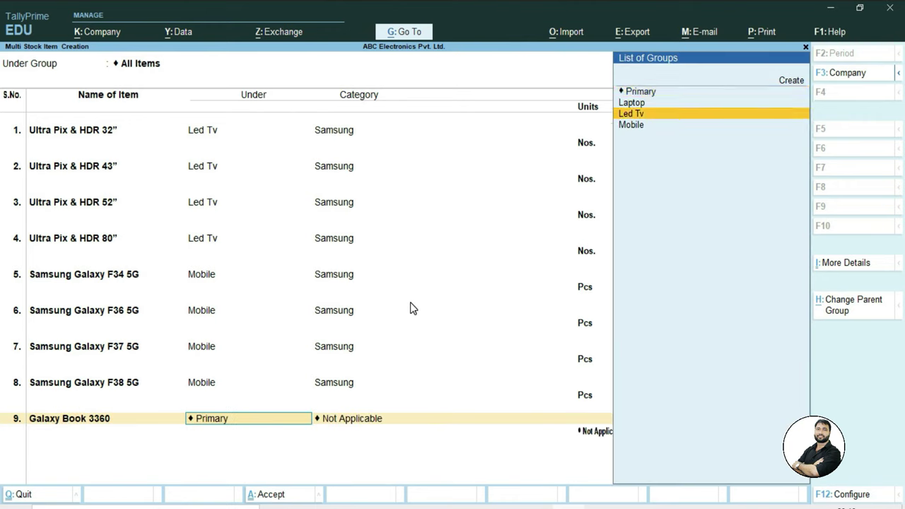
key(Return)
key(Down)
key(Down)
key(Down)
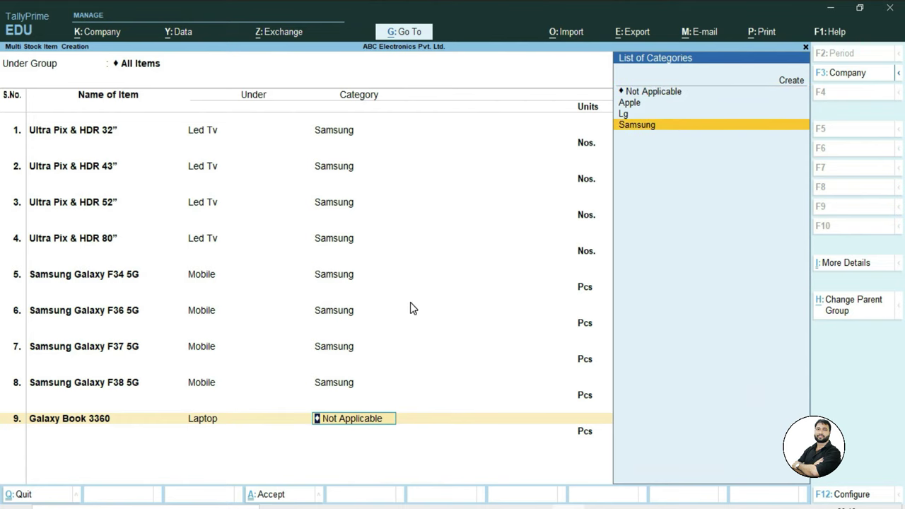
key(Return)
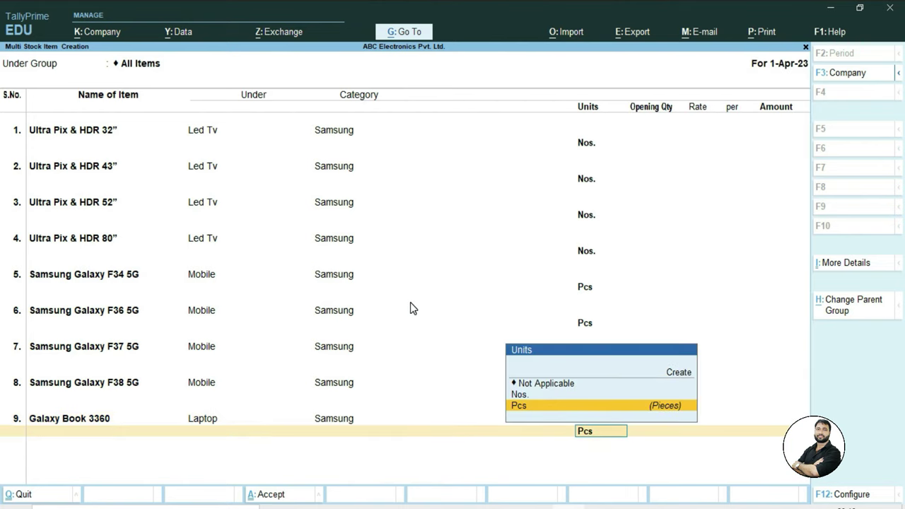
Step: Set Nos. as the unit of Galaxy Book 3360 and leave its opening quantity blank
key(Up)
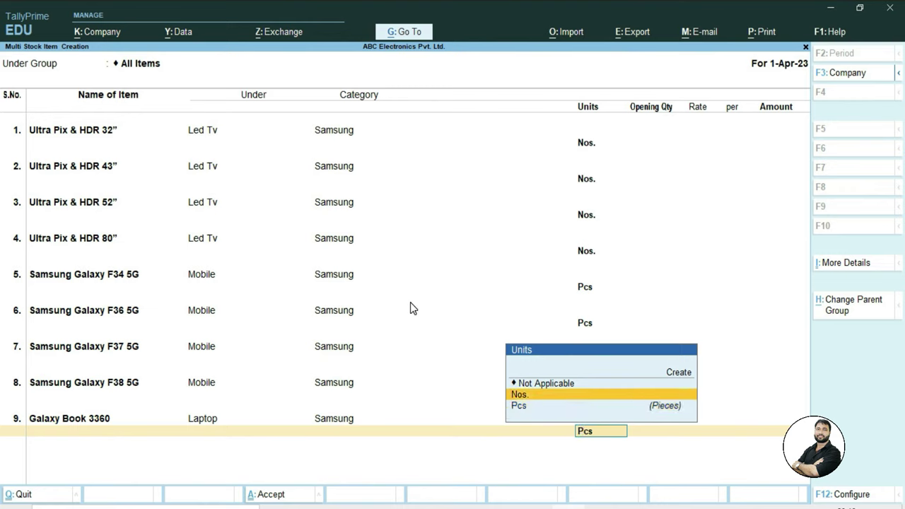
key(Return)
key(Return)
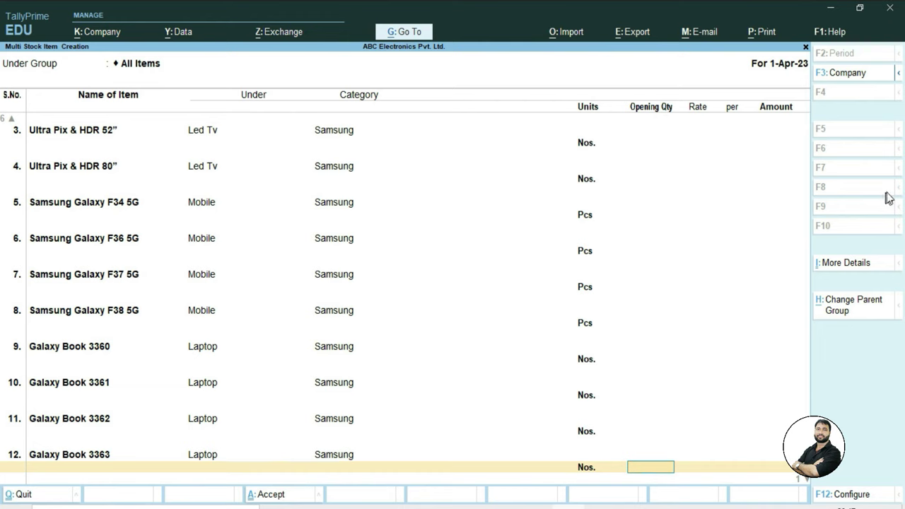
Step: Leave the opening quantity of Galaxy Book 3363 blank and save the multiple stock item creation
scroll(892, 195, down, 1)
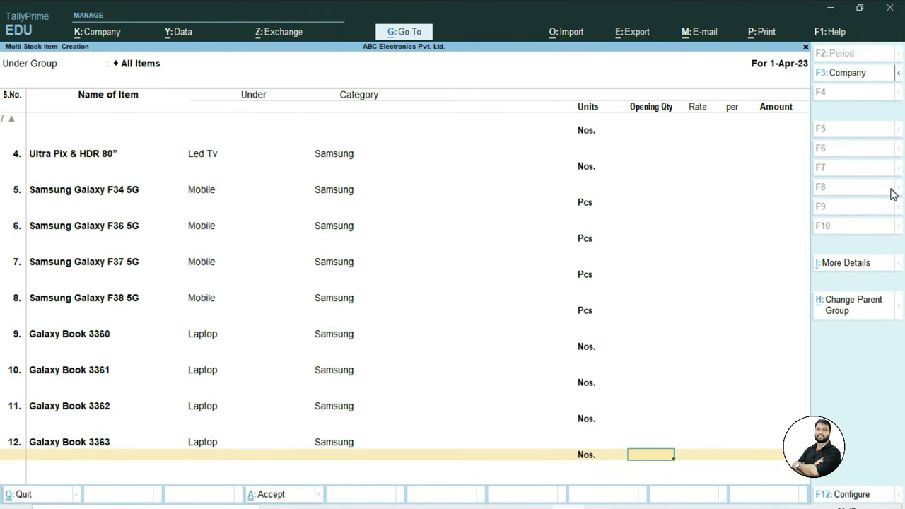
key(Return)
key(Return)
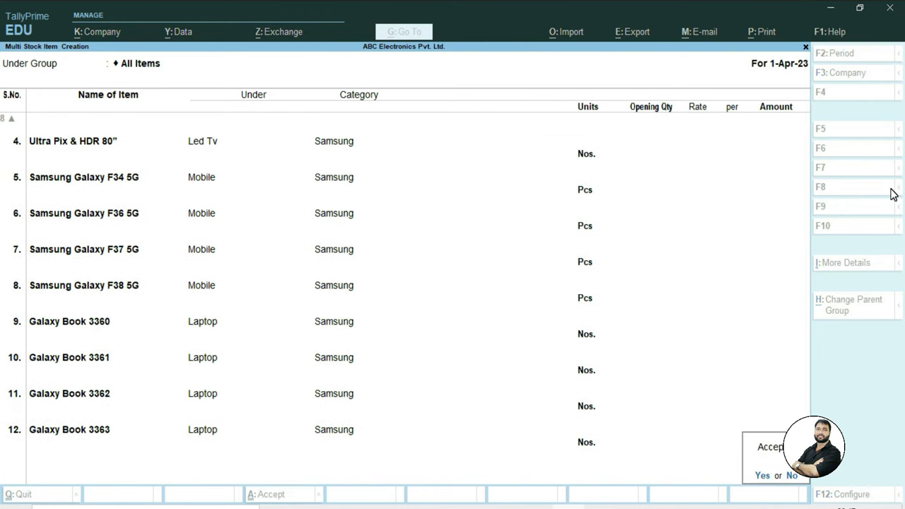
key(Return)
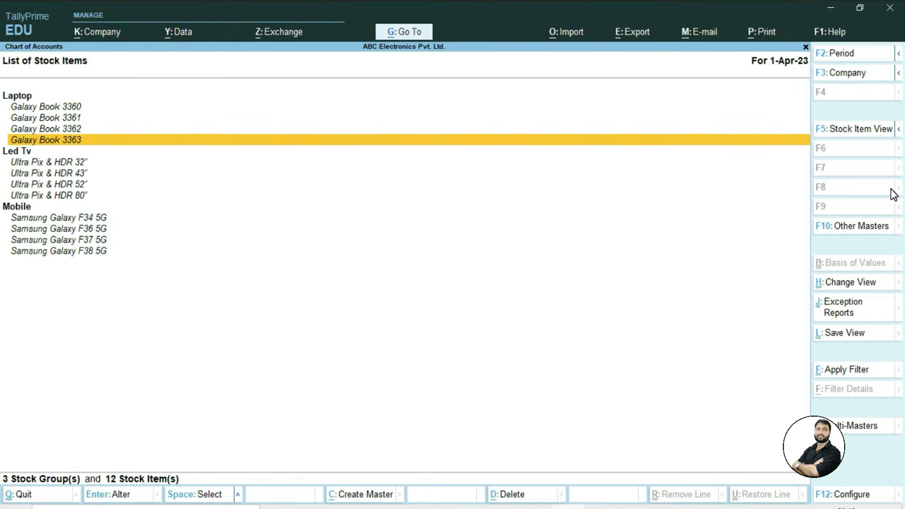
Step: Review the items under the Laptop, Led Tv and Mobile groups in the List of Stock Items
key(Up)
key(Up)
key(Up)
key(Down)
key(Down)
key(Down)
key(Up)
key(Up)
key(Up)
key(Down)
key(Down)
key(Down)
key(Down)
key(Down)
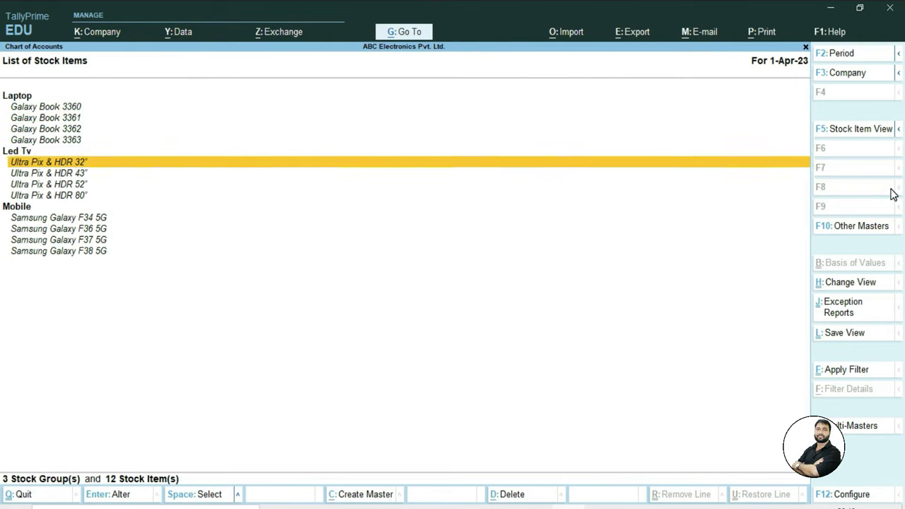
key(Down)
key(Down)
key(Down)
key(Up)
key(Up)
key(Down)
key(Down)
key(Down)
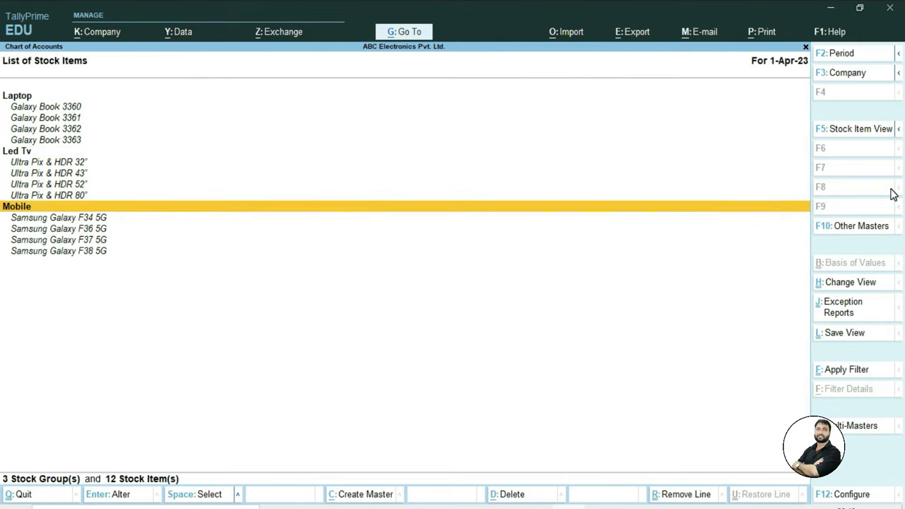
key(Down)
key(Down)
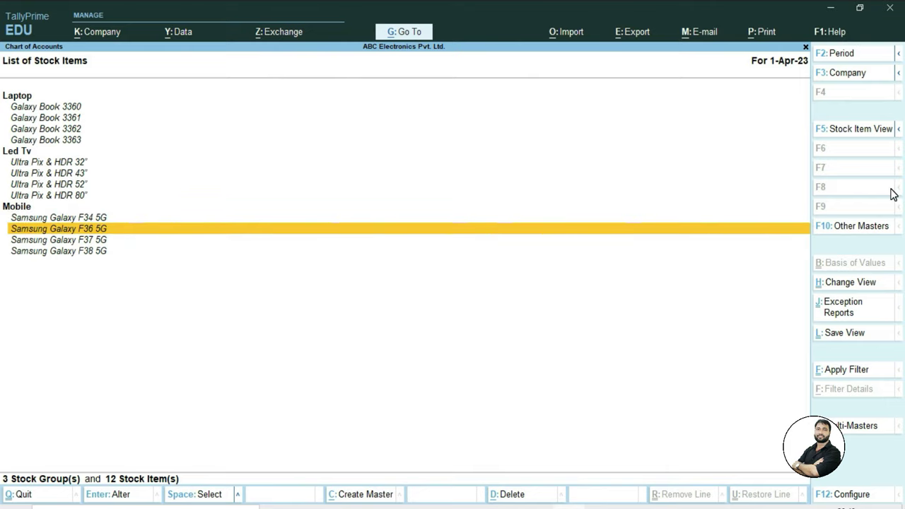
key(Down)
key(Down)
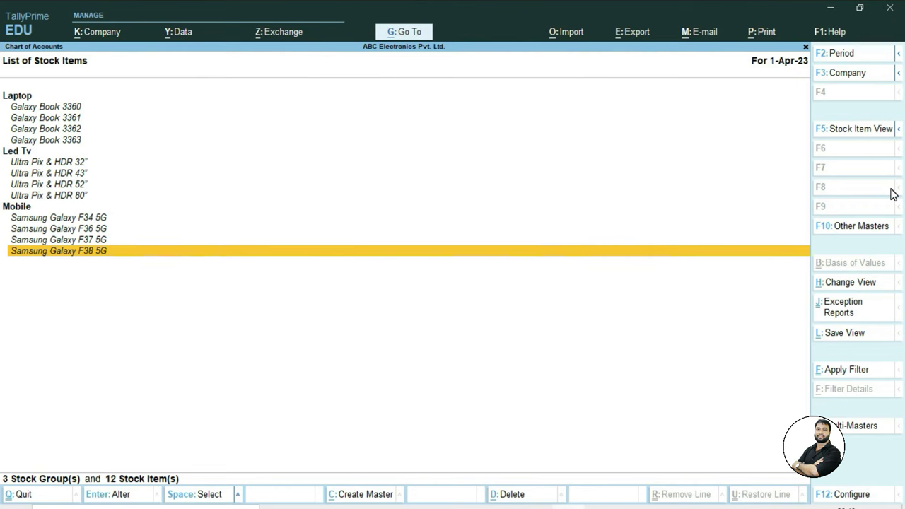
Step: Leave the stock items list and open the Godowns list from the inventory masters in Chart of Accounts
key(Escape)
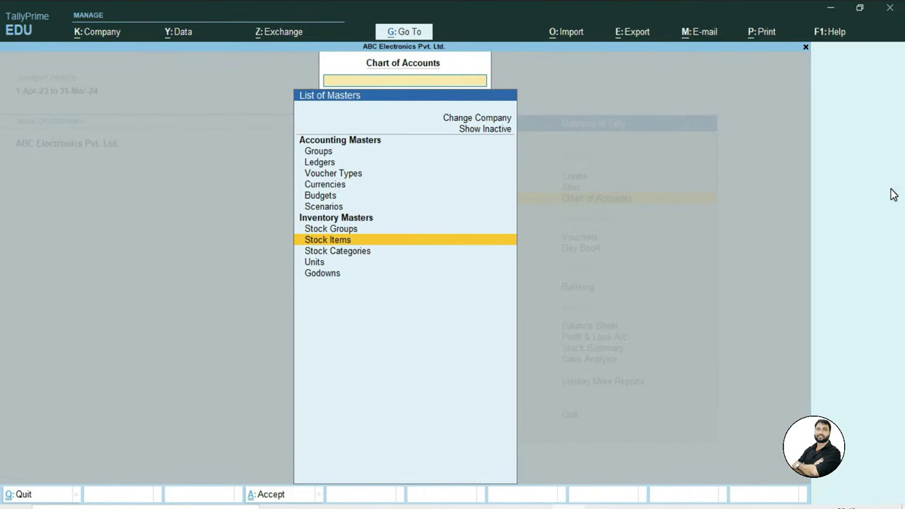
key(Down)
key(Down)
key(Down)
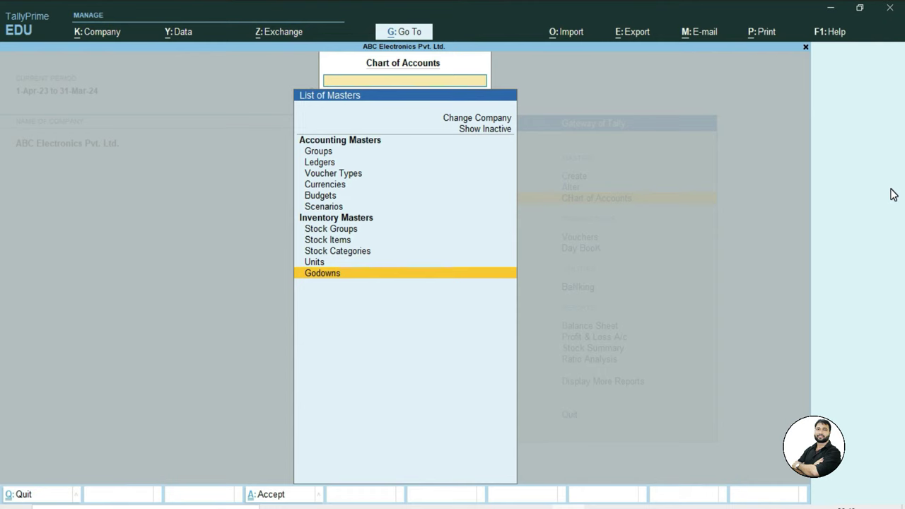
key(Return)
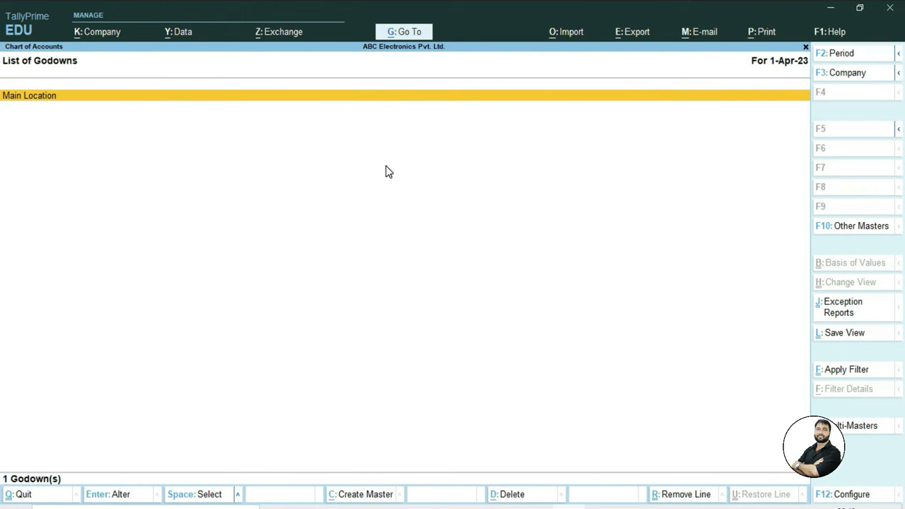
Step: Start multiple godown creation under All Items and add Sant Nagar under Primary as the first godown
click(843, 428)
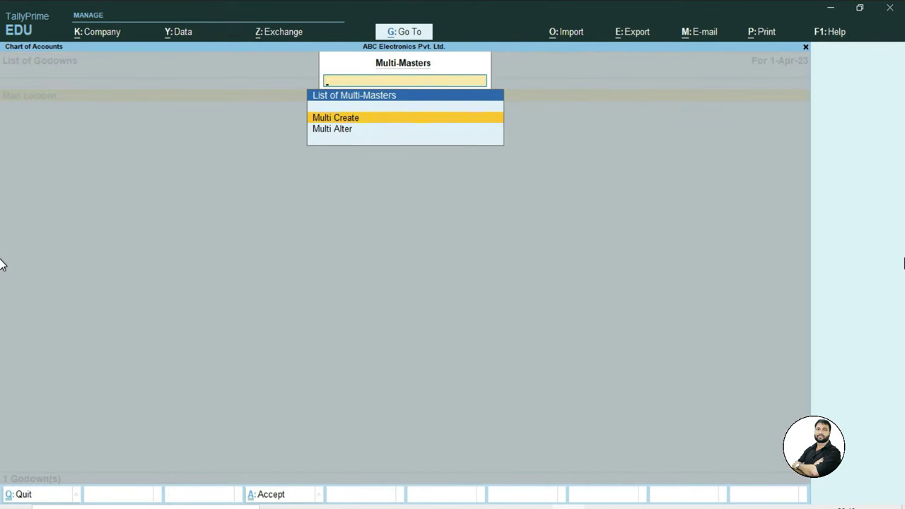
key(Return)
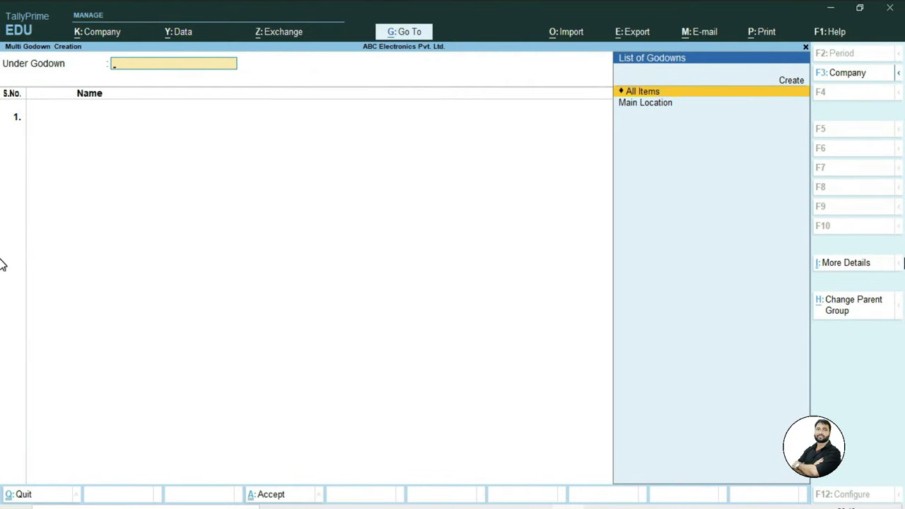
key(Down)
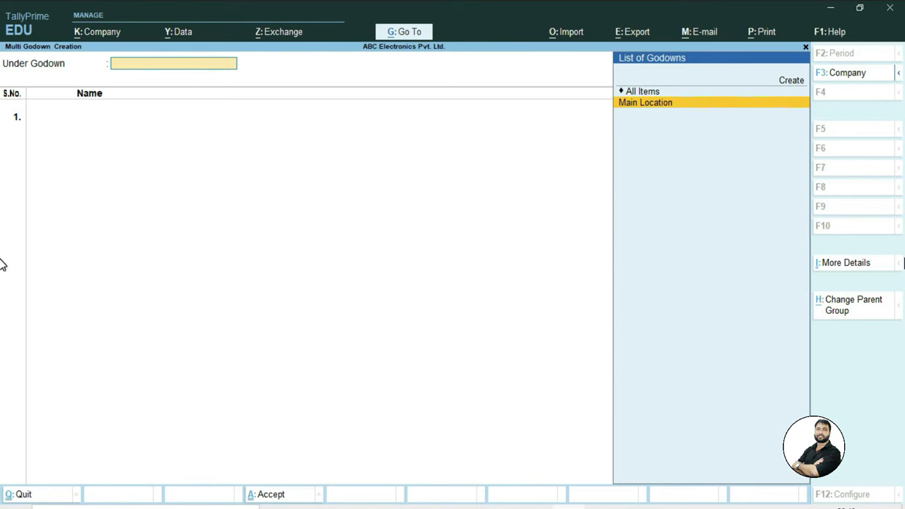
key(Up)
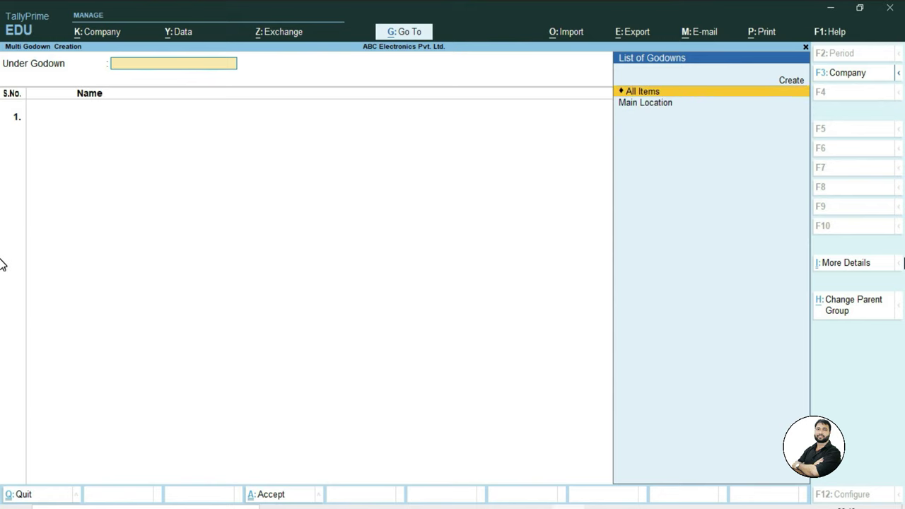
key(Return)
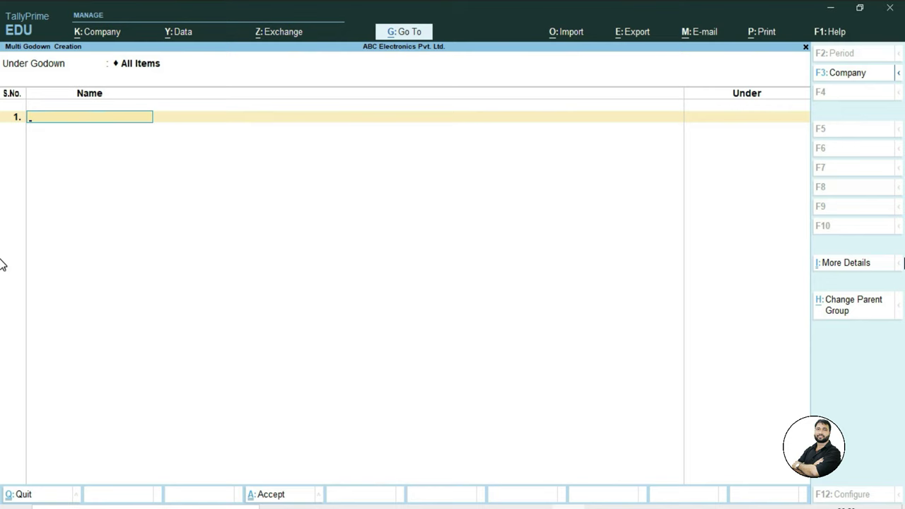
text(Sant Nagar)
key(Return)
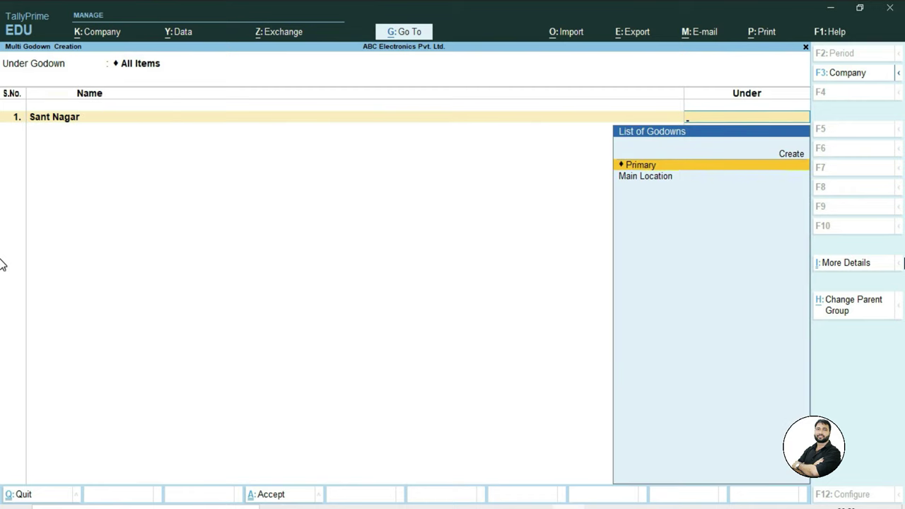
key(Return)
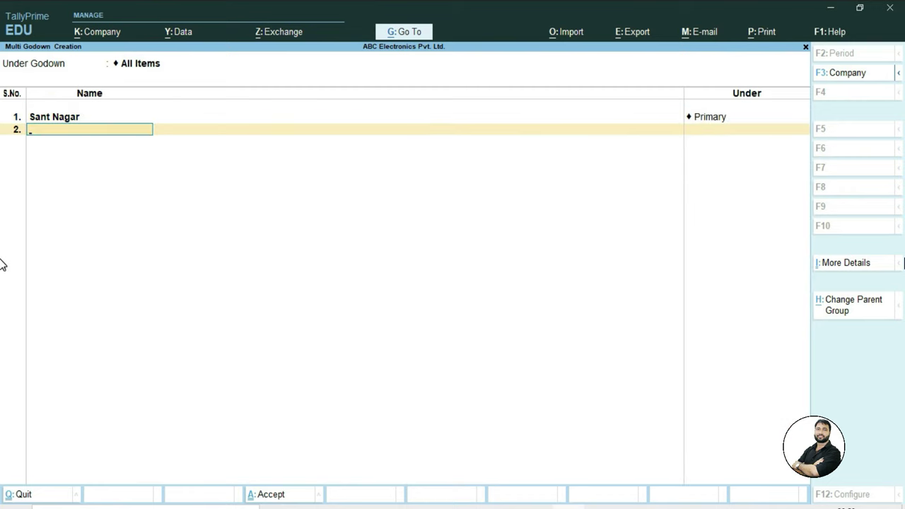
Step: Add Burari under Primary as the second godown and save both godowns
text(Burari)
key(Return)
key(Return)
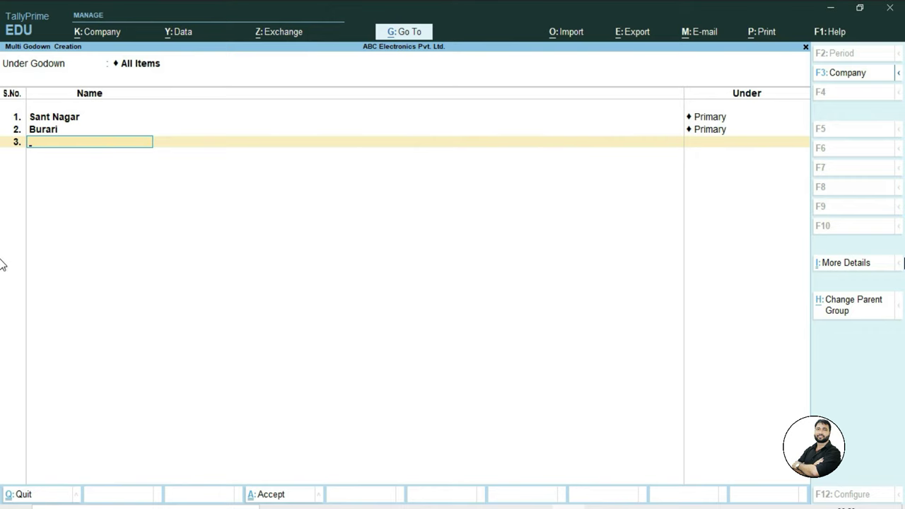
key(Return)
key(Return)
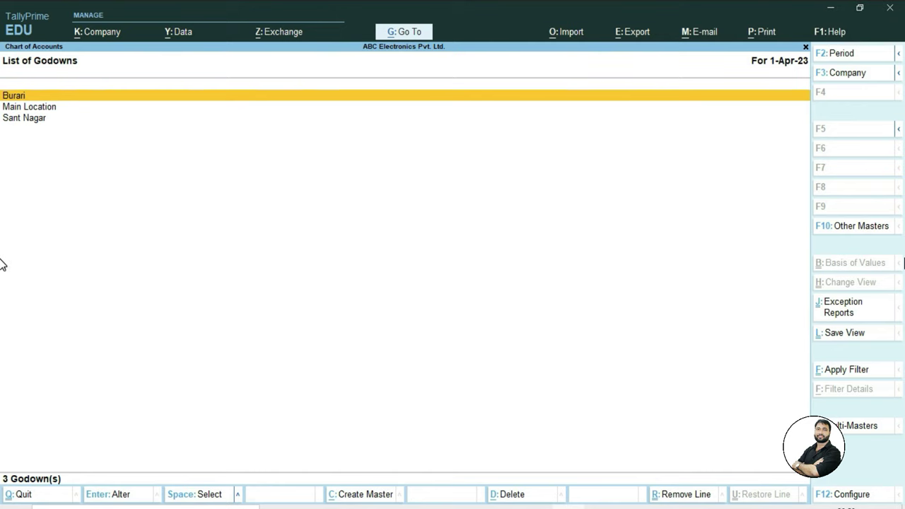
key(Down)
key(Down)
key(Down)
key(Down)
key(Down)
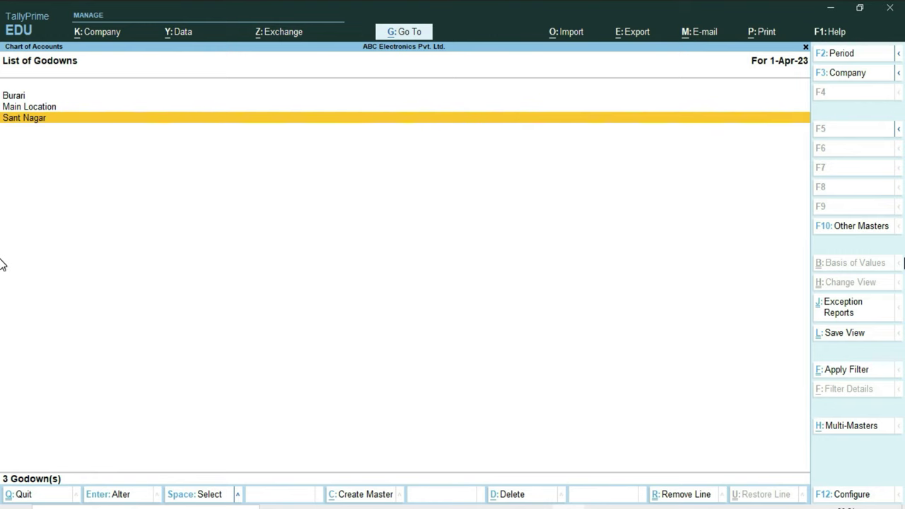
Step: Leave the Godowns list and reopen the Stock Items list from Chart of Accounts
key(Escape)
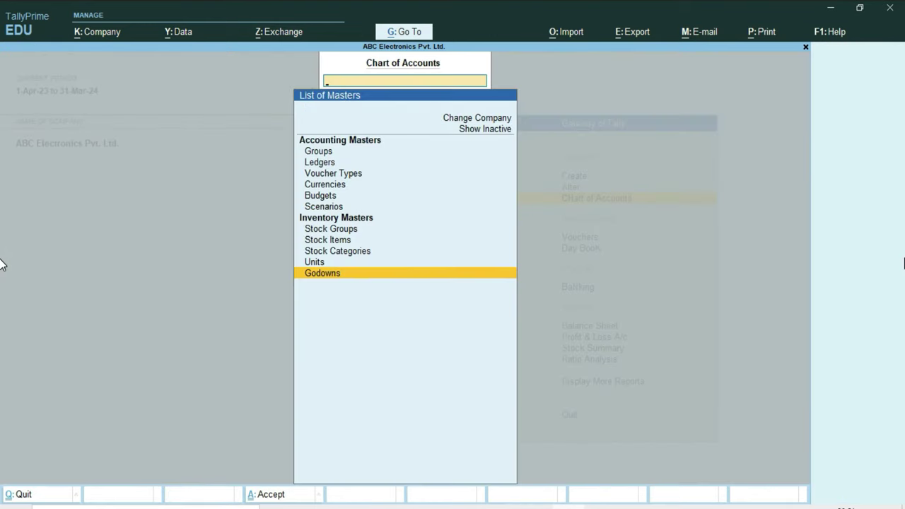
key(Up)
key(Up)
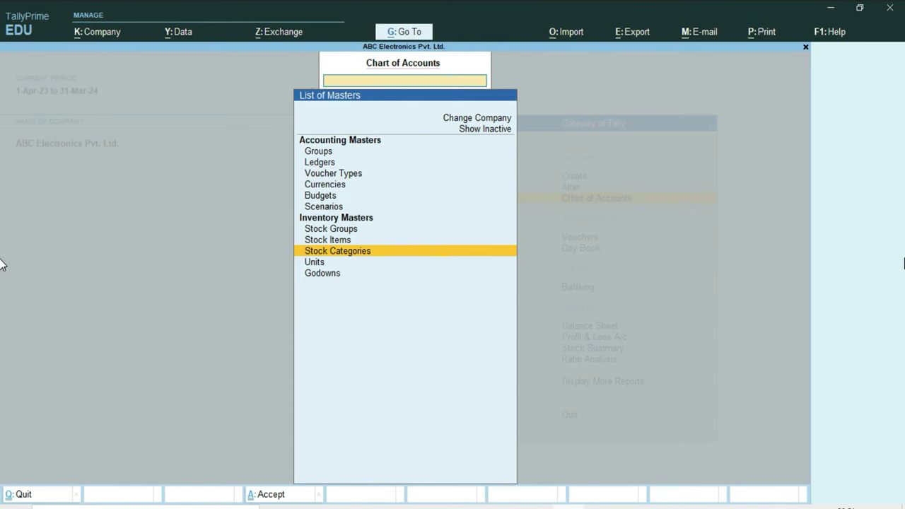
key(Up)
key(Return)
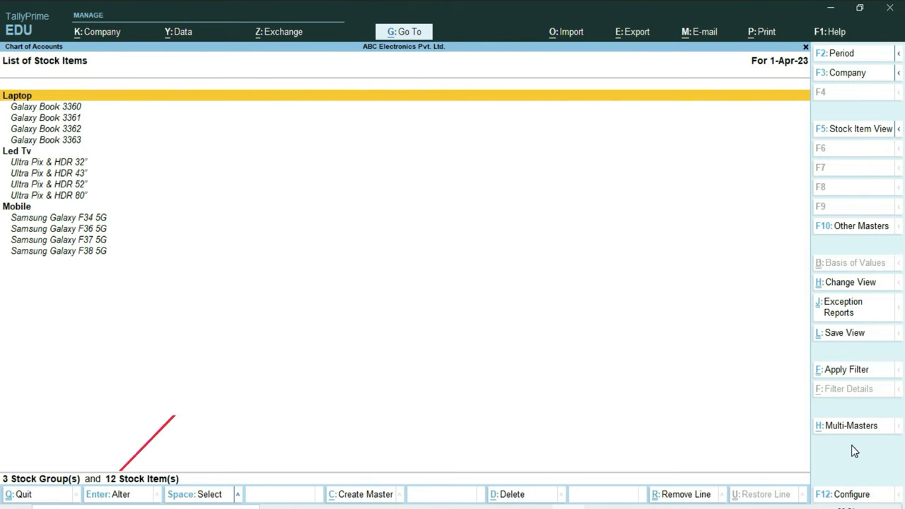
Step: Open the multiple alteration of stock items for the Laptop group
key(alt+h)
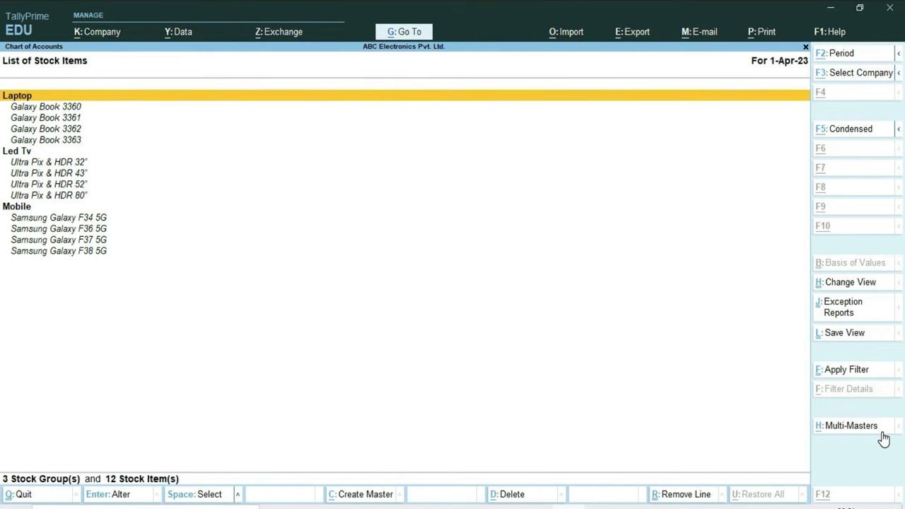
click(882, 433)
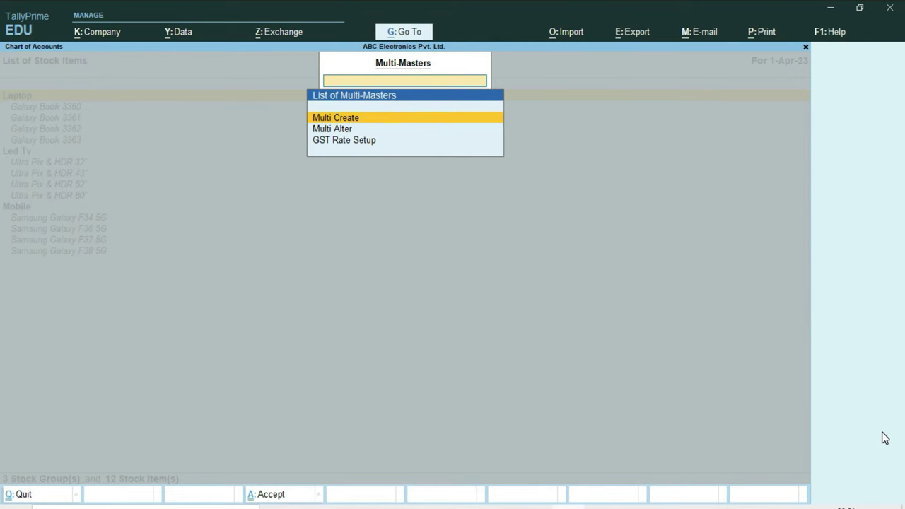
key(Down)
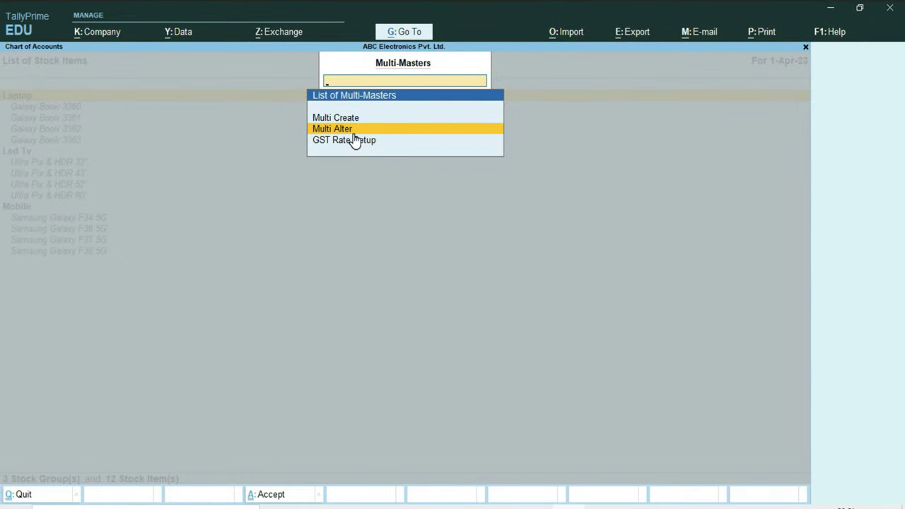
key(Return)
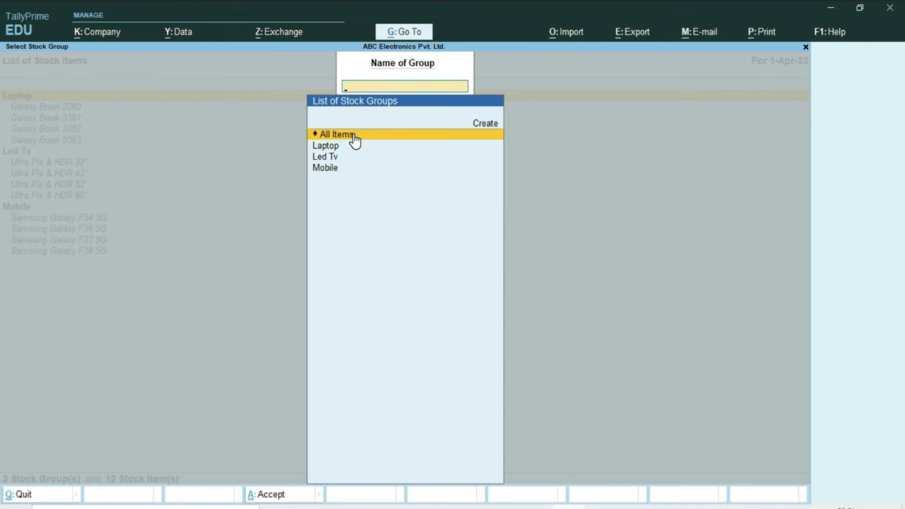
key(Down)
key(Down)
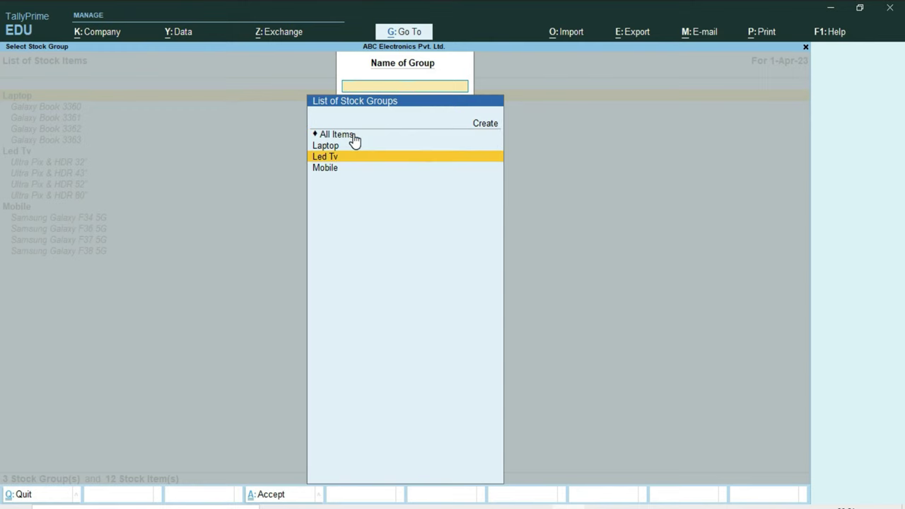
key(Down)
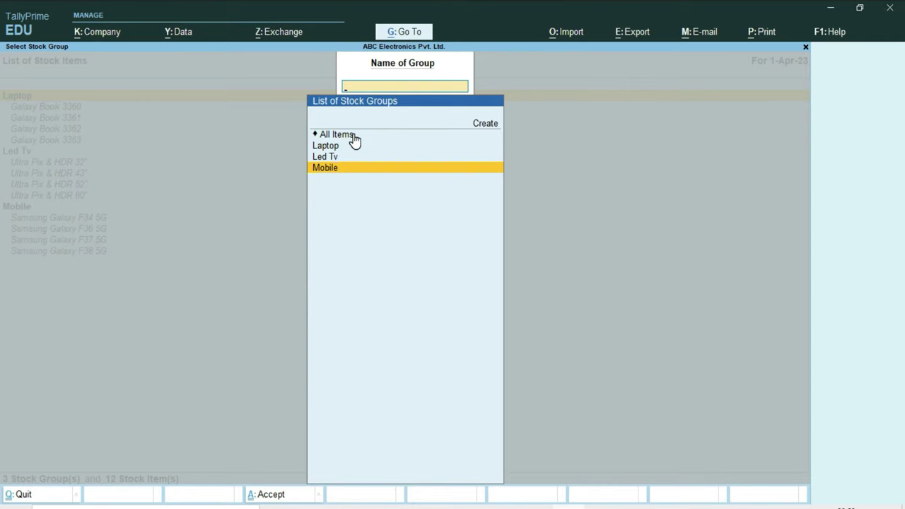
key(Up)
key(Up)
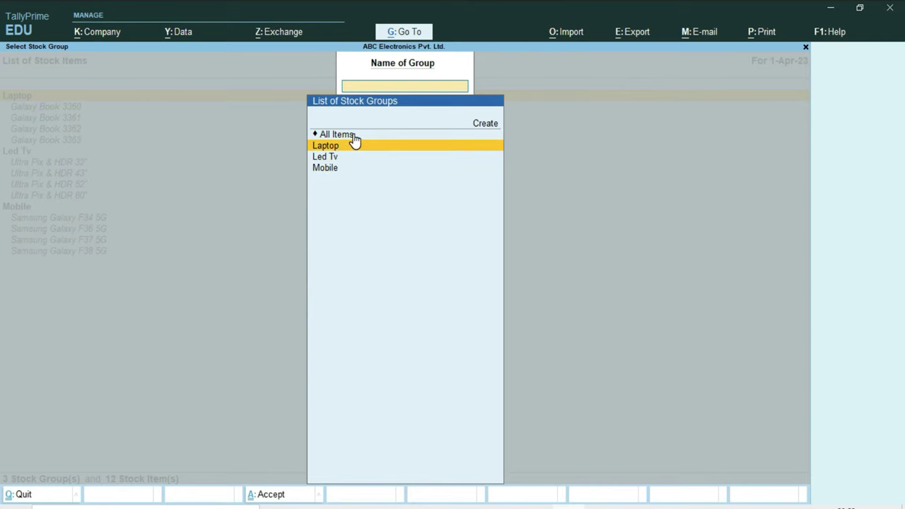
key(Return)
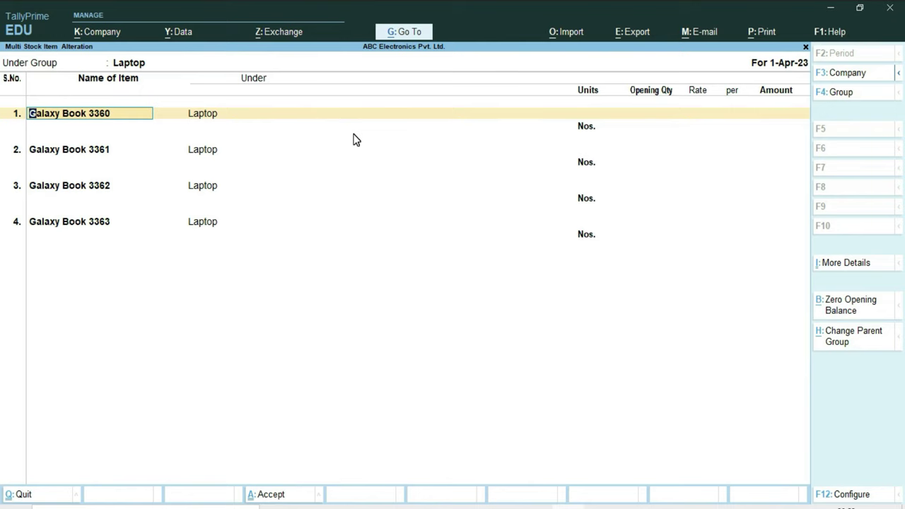
Step: Go through the name, unit and opening quantity fields of the Galaxy Book items, keeping their existing entries
key(Return)
key(Return)
key(Return)
key(Return)
key(Return)
key(Return)
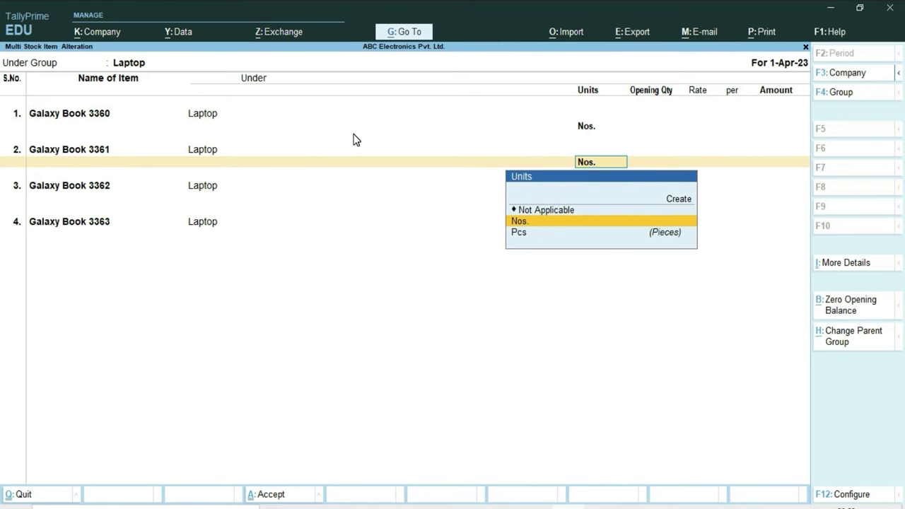
key(Return)
key(Return)
key(Return)
key(Return)
key(Return)
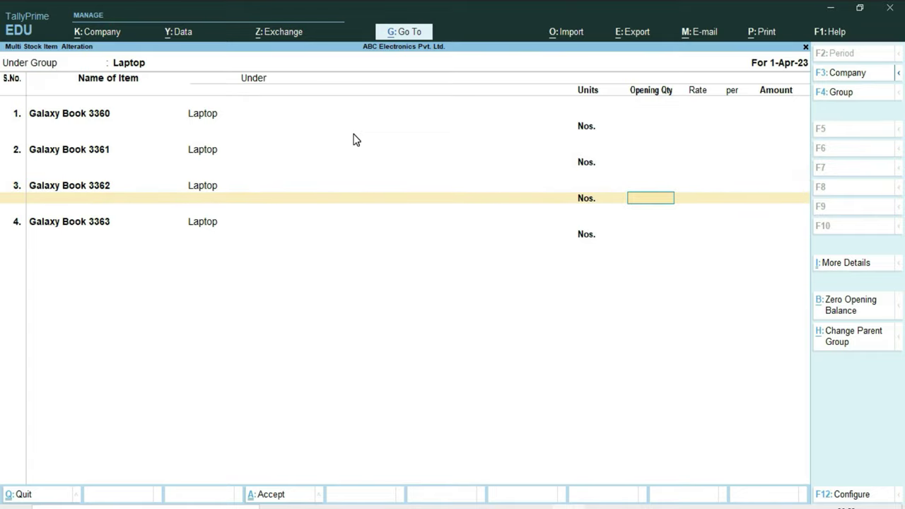
key(Return)
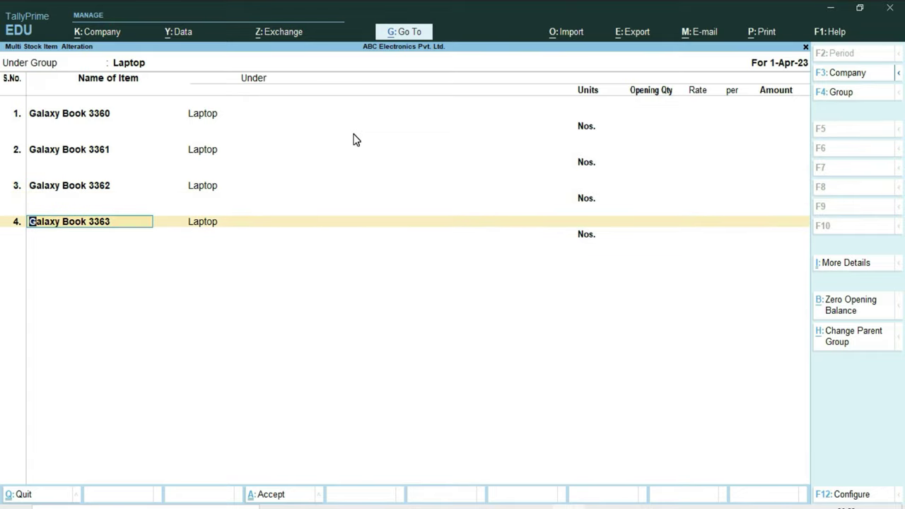